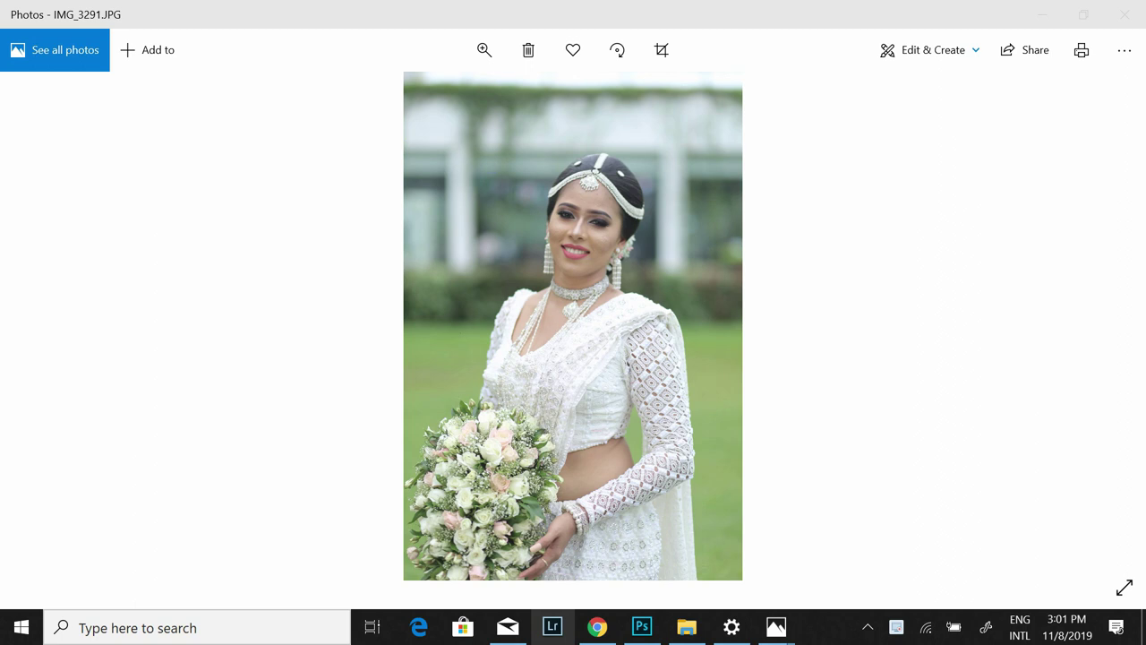
- Switch from the Windows Photos viewer to Lightroom 5 using the taskbar
left_click(552, 627)
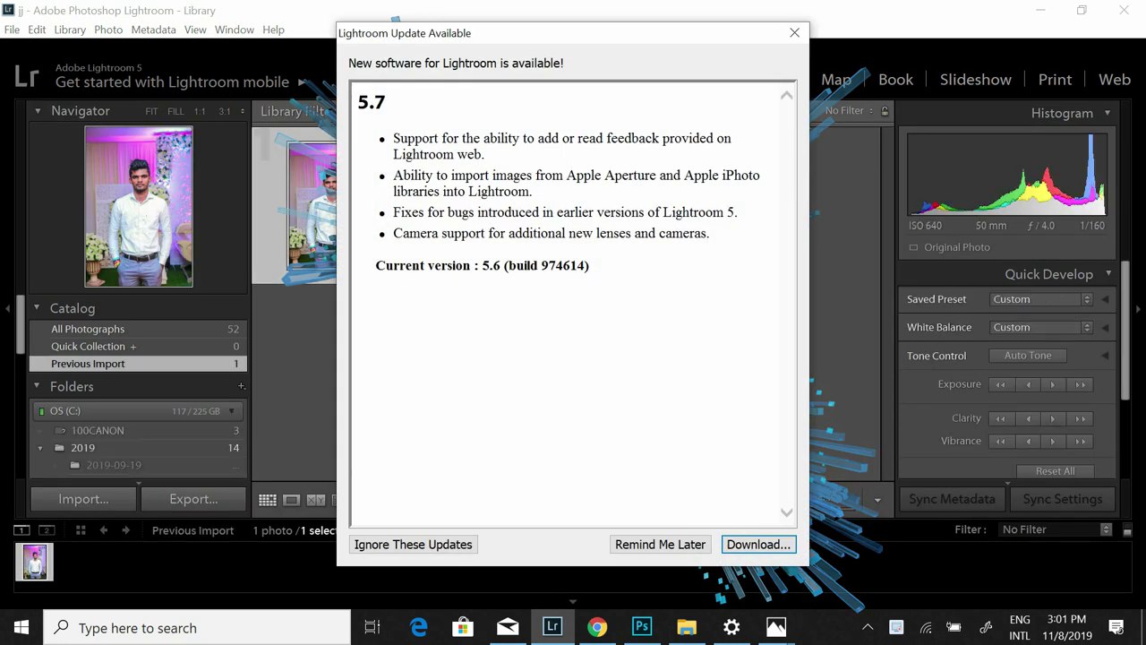
- Dismiss the update notice and preview IMG_3292 and IMG_3293 in Photos
key("Escape")
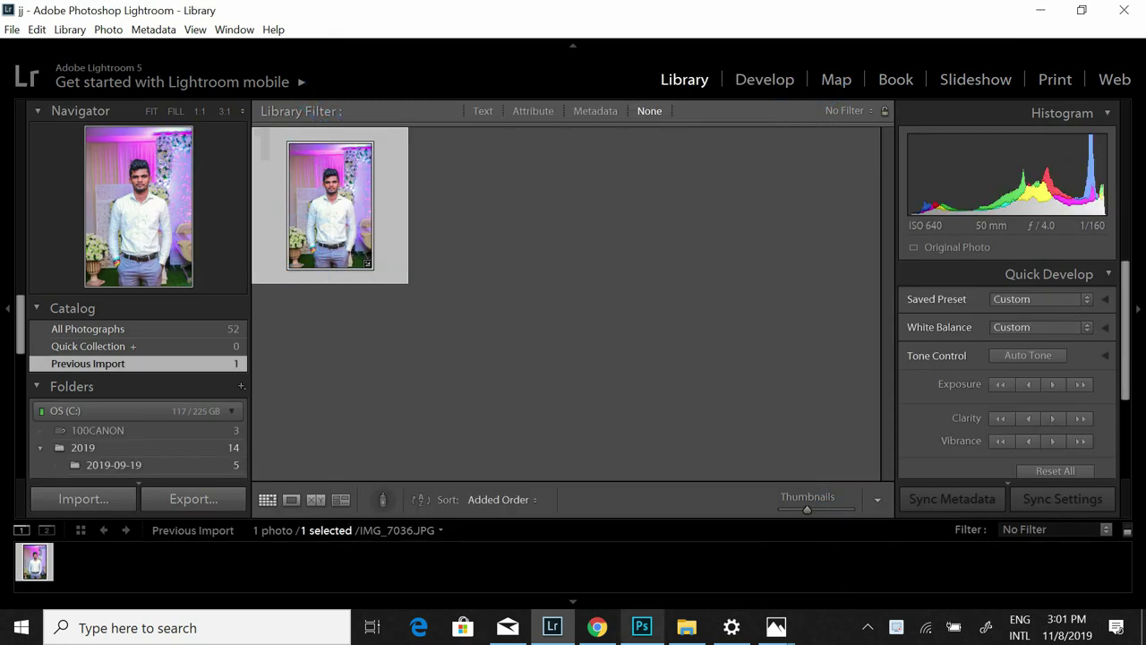
left_click(687, 627)
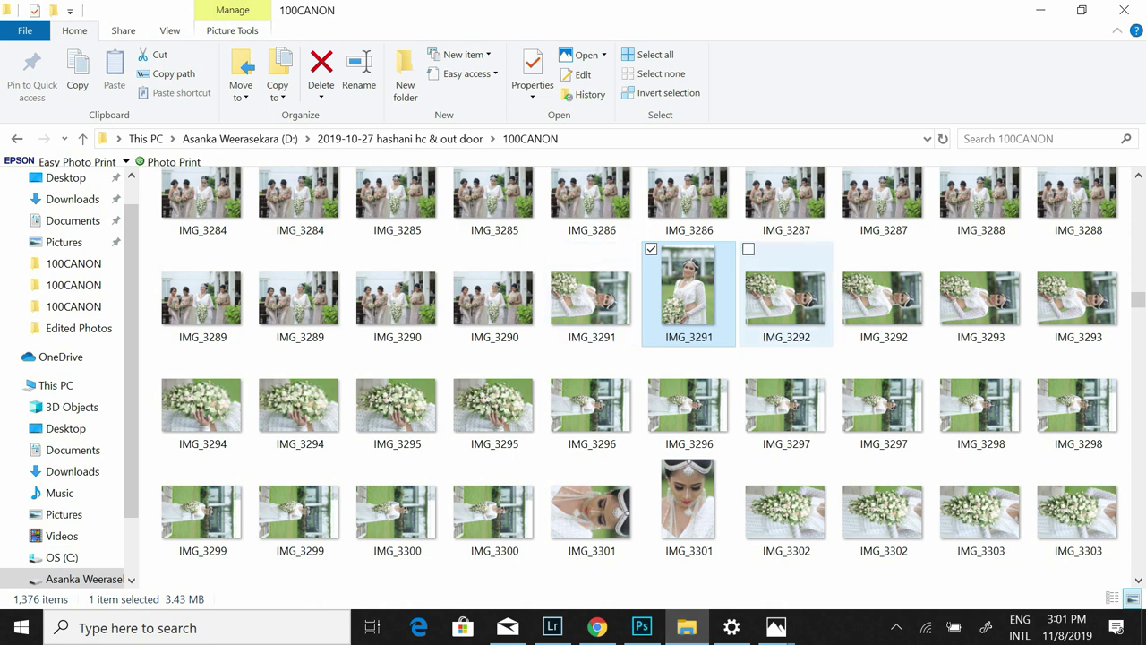
double_click(787, 295)
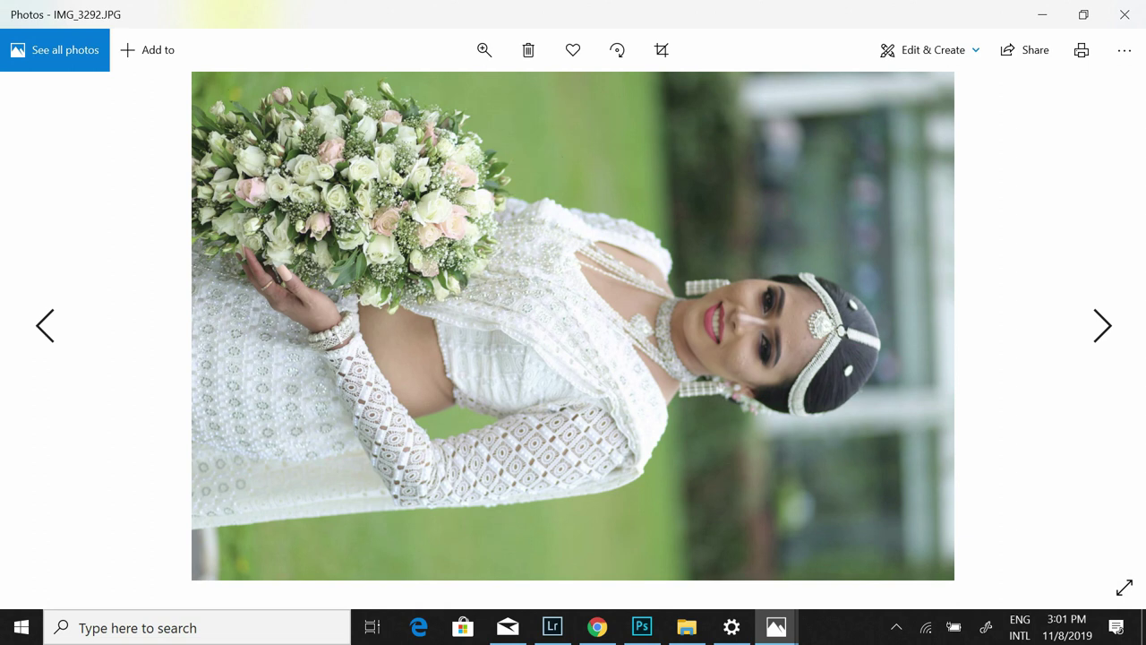
key("Right")
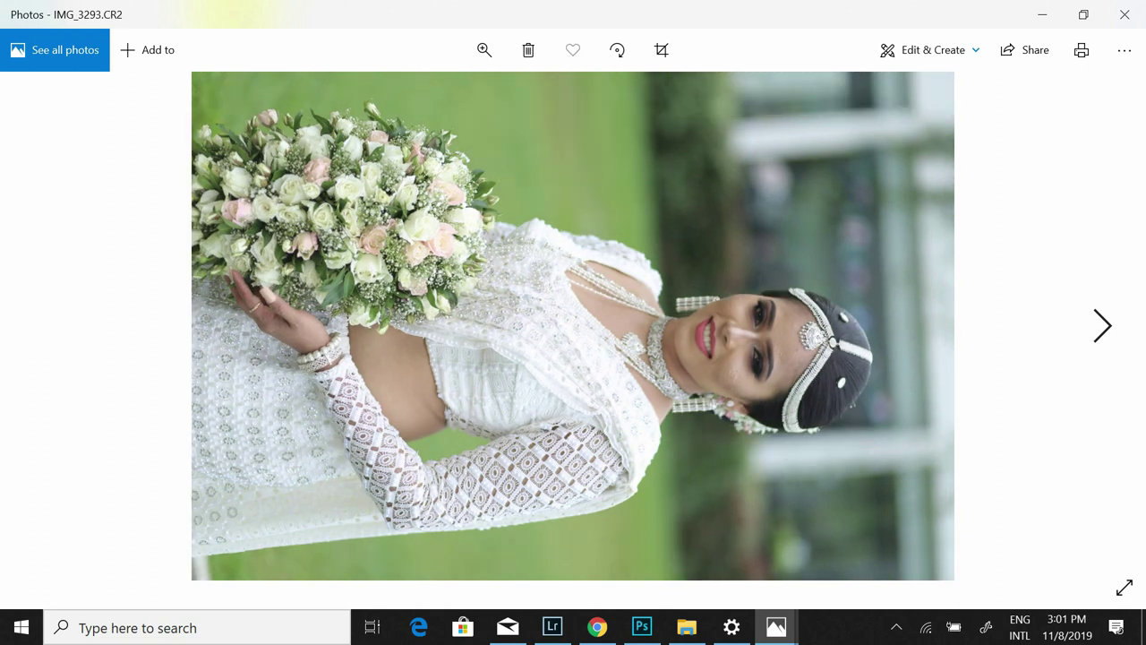
- Close Photos, select IMG_3293 in the 100CANON folder, and return to Lightroom
left_click(1124, 14)
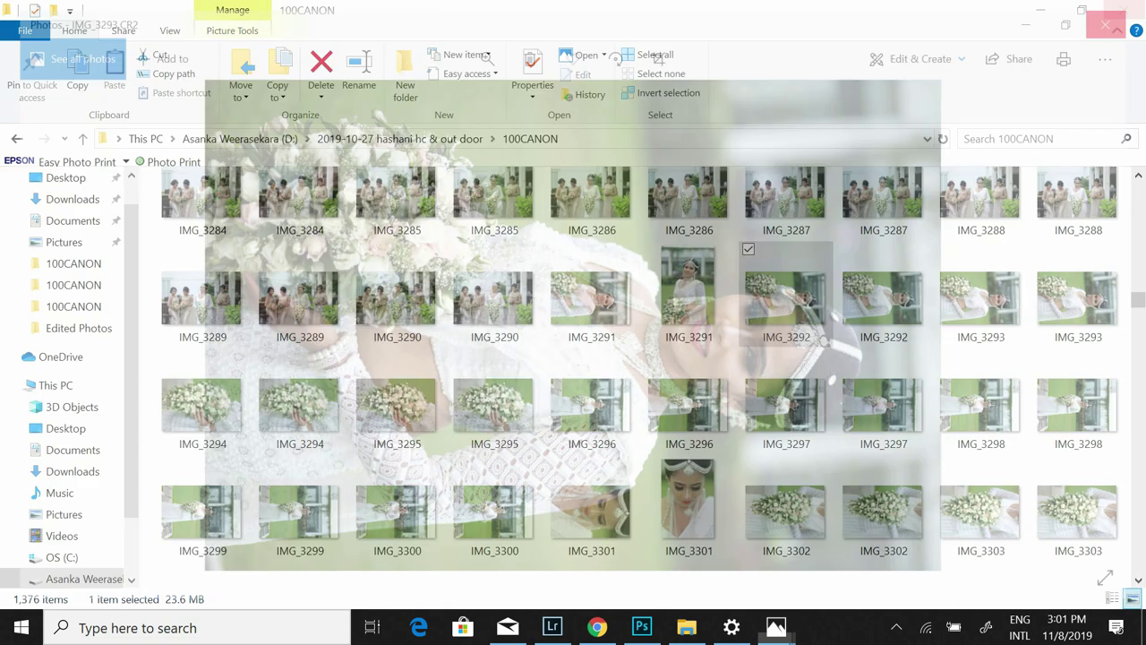
left_click(981, 296)
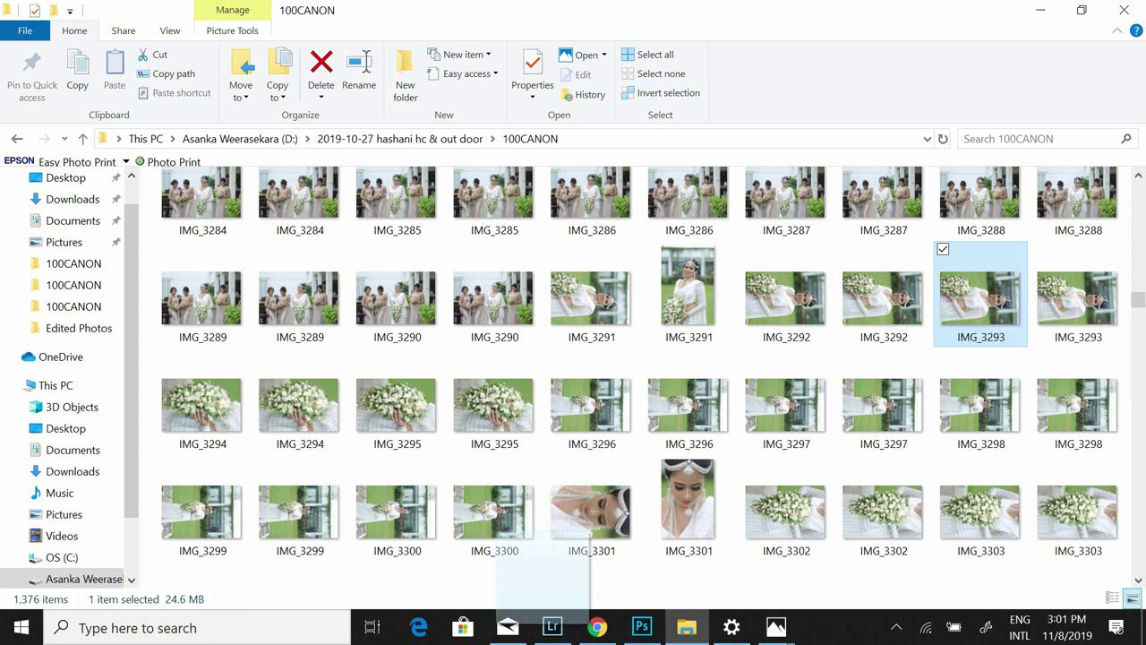
left_click(553, 627)
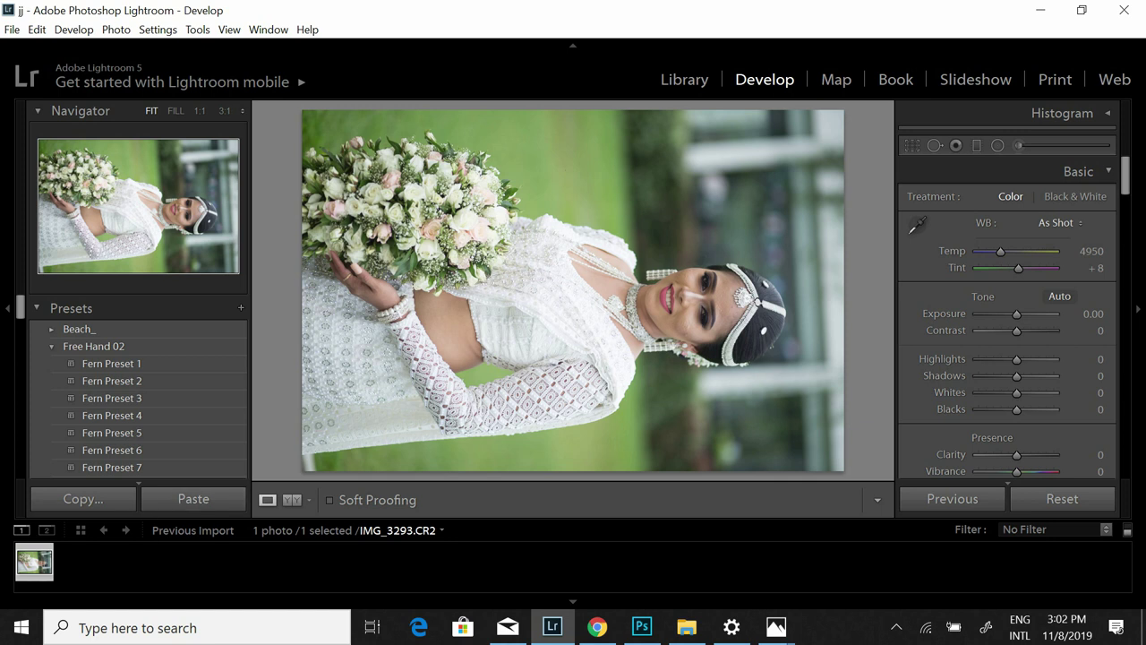
- Rotate IMG_3293 left (CCW) to portrait and browse the user presets group
right_click(34, 561)
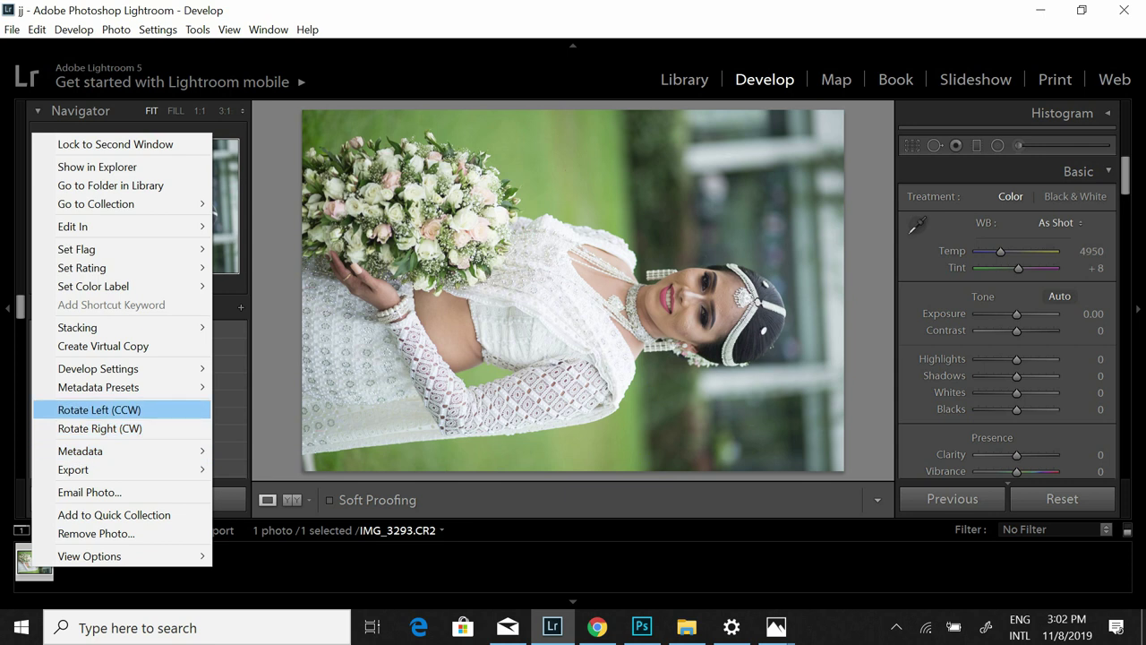
left_click(99, 409)
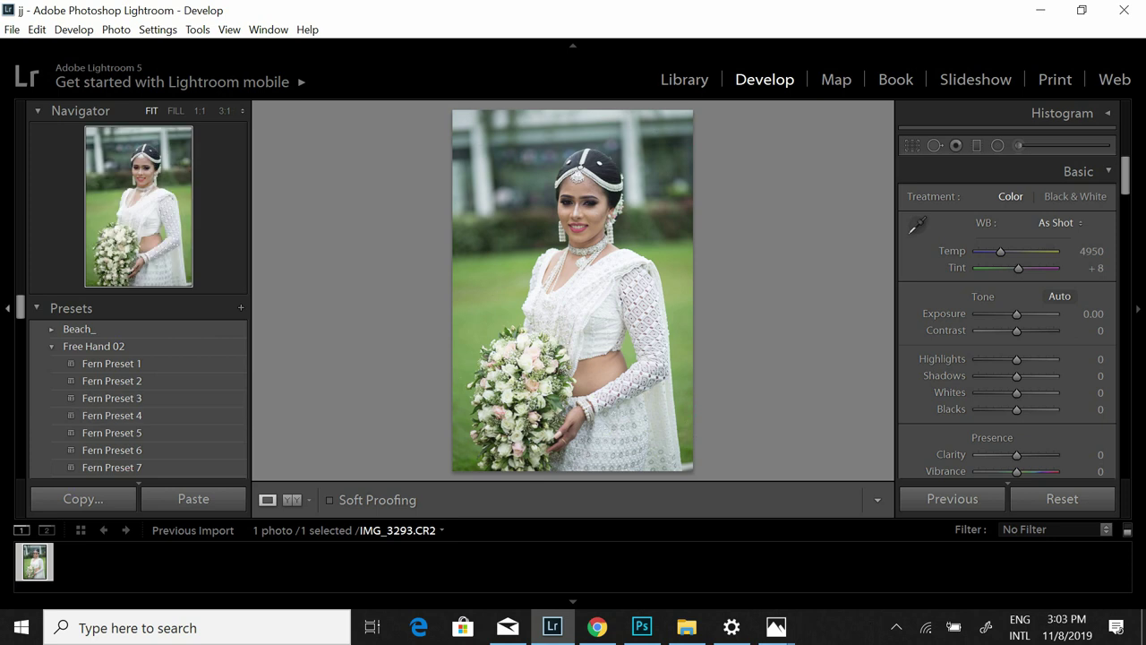
left_click_drag(20, 306, 19, 475)
left_click(90, 364)
left_click_drag(20, 430, 20, 305)
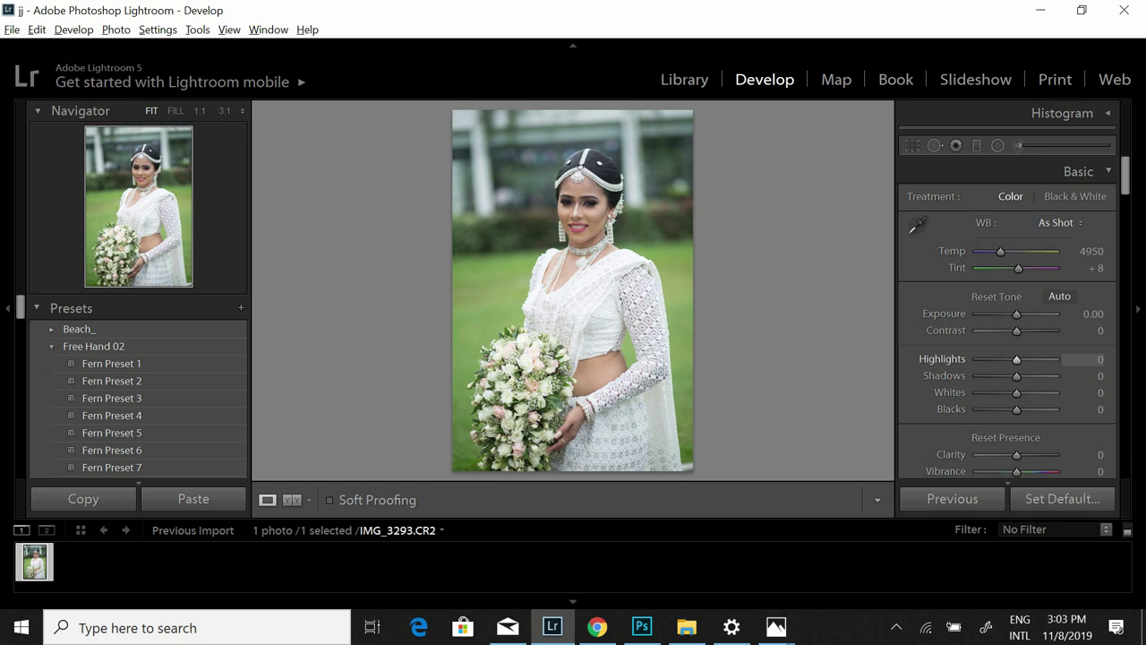
- Set Highlights -83, Shadows +17, Whites -37, Blacks +7, undoing a trial Temp change
left_click_drag(1017, 358, 985, 358)
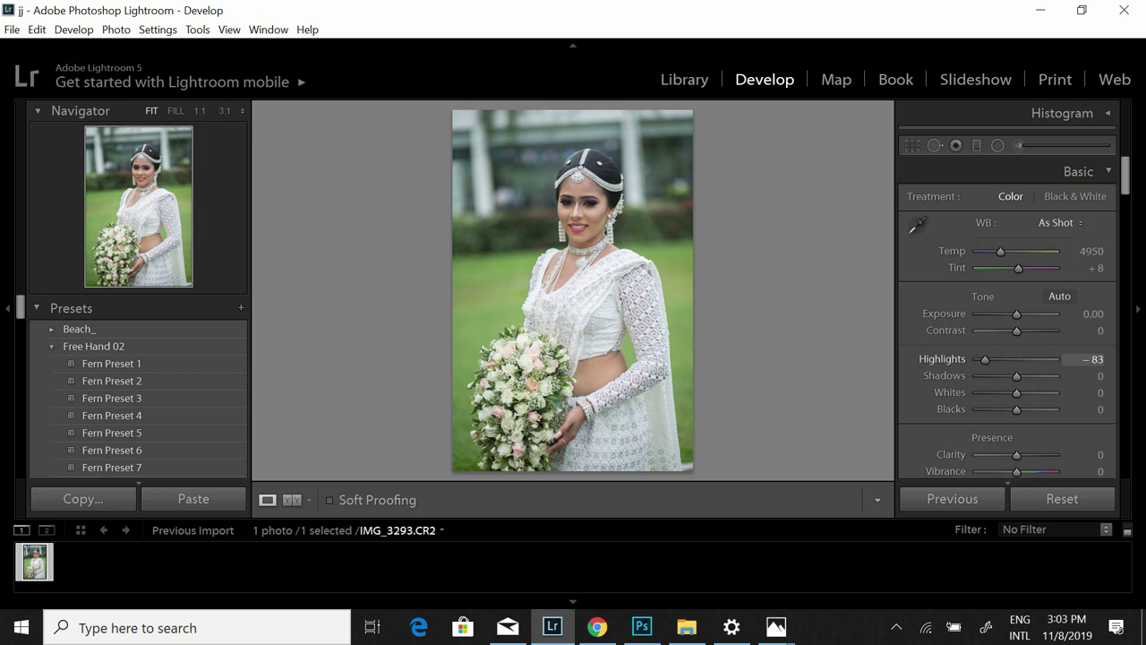
left_click_drag(1017, 376, 1023, 376)
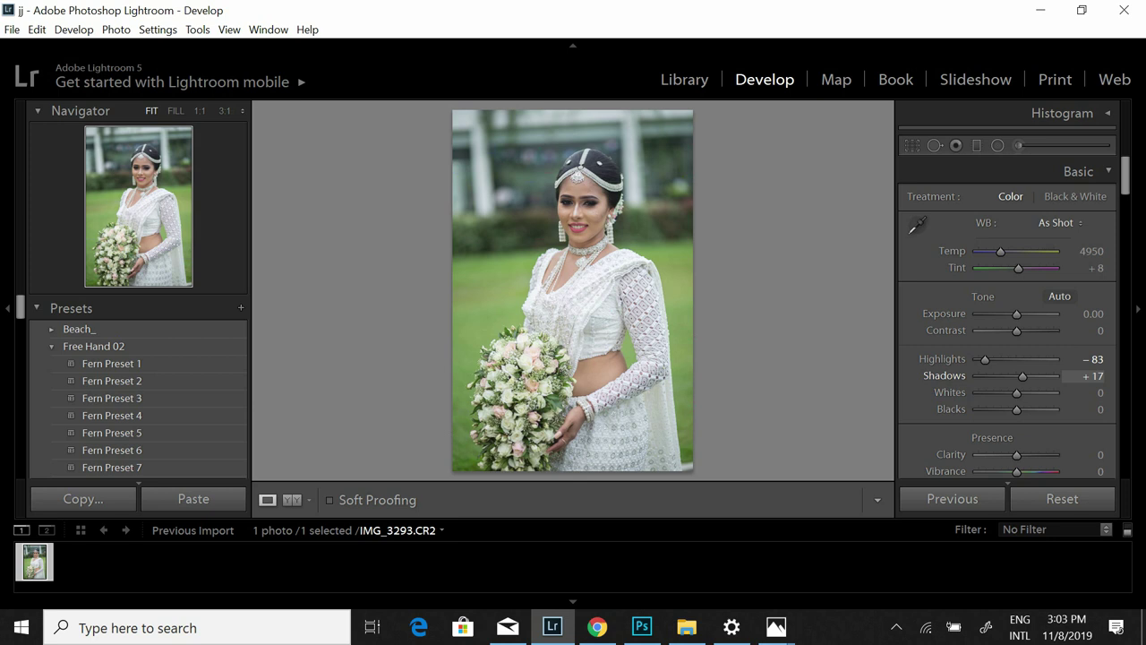
left_click_drag(1016, 392, 1003, 393)
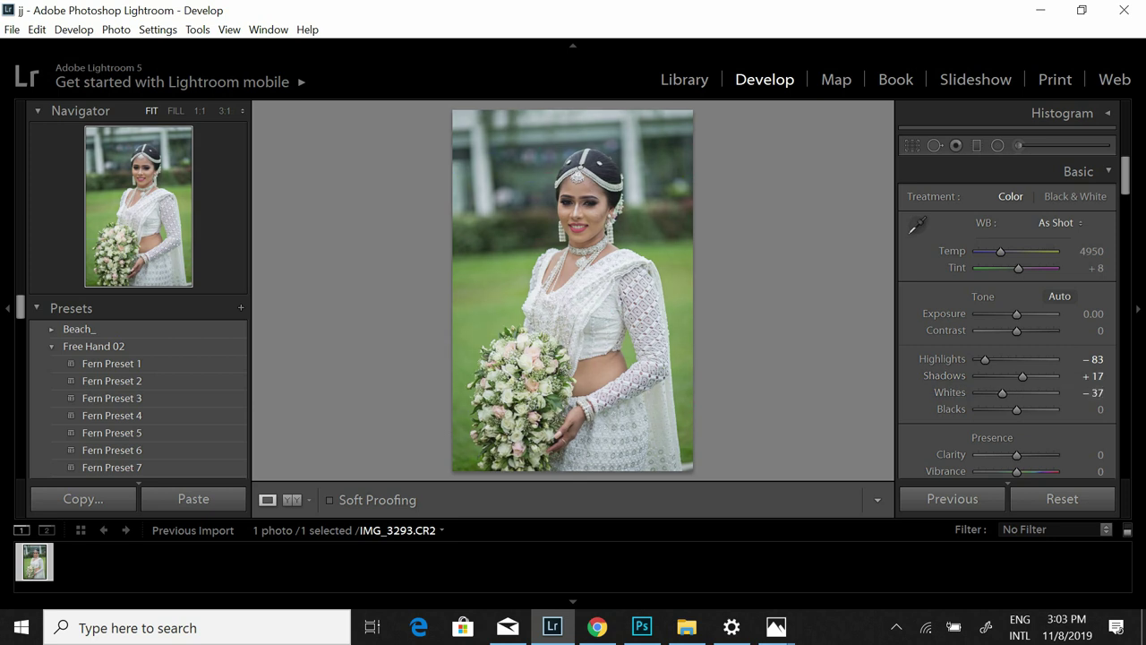
left_click_drag(1016, 409, 1019, 409)
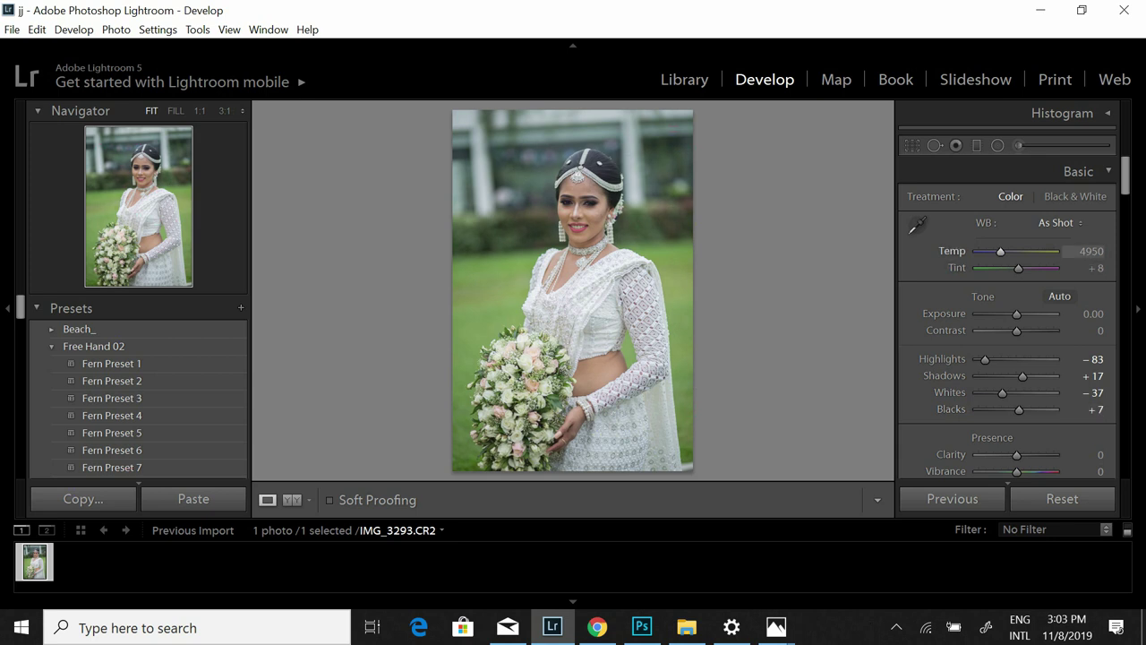
left_click_drag(1001, 252, 1001, 251)
key("ctrl+z")
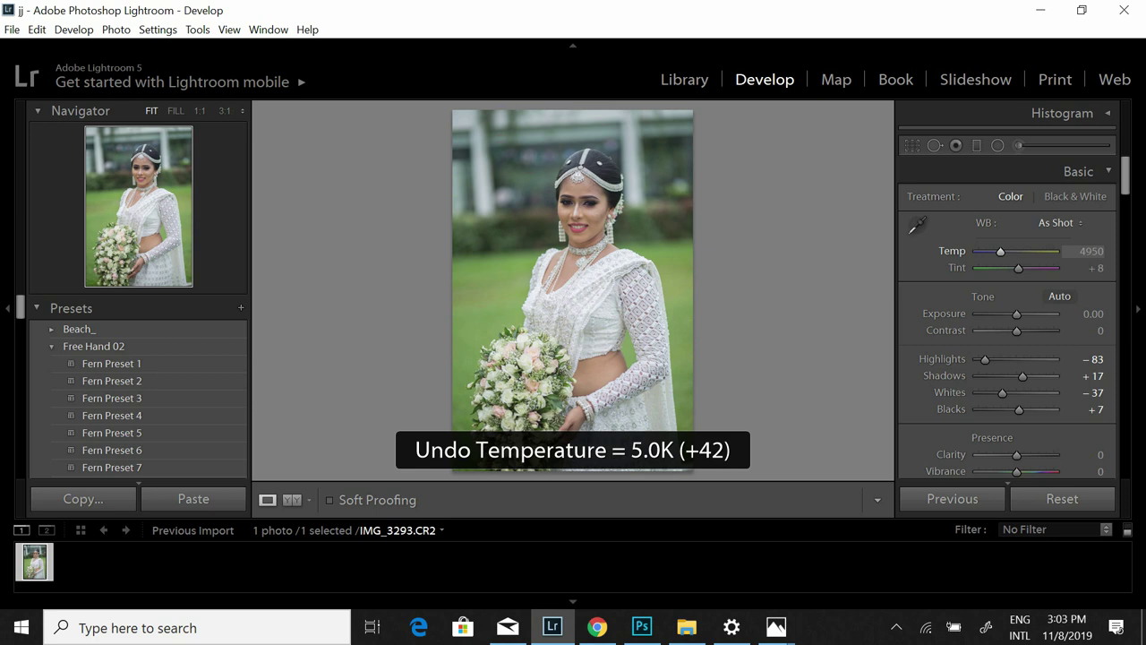
- Set Clarity to +48 and Vibrance to +17, checking the face at 1:1 zoom
scroll(1008, 318, "down", 2)
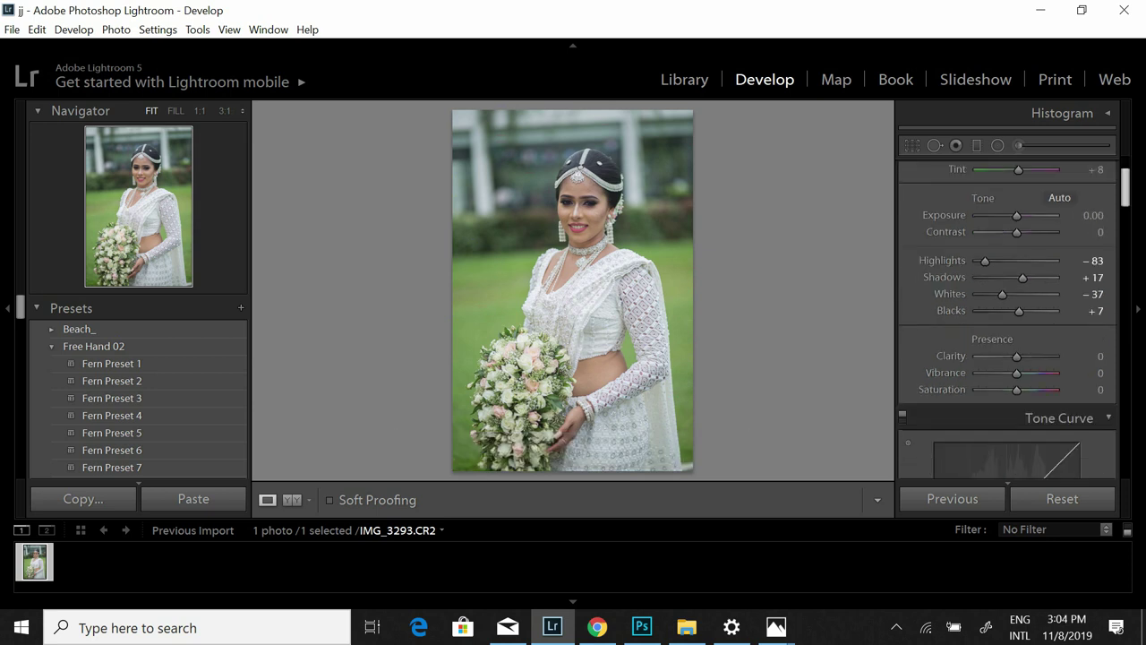
scroll(1007, 318, "down", 3)
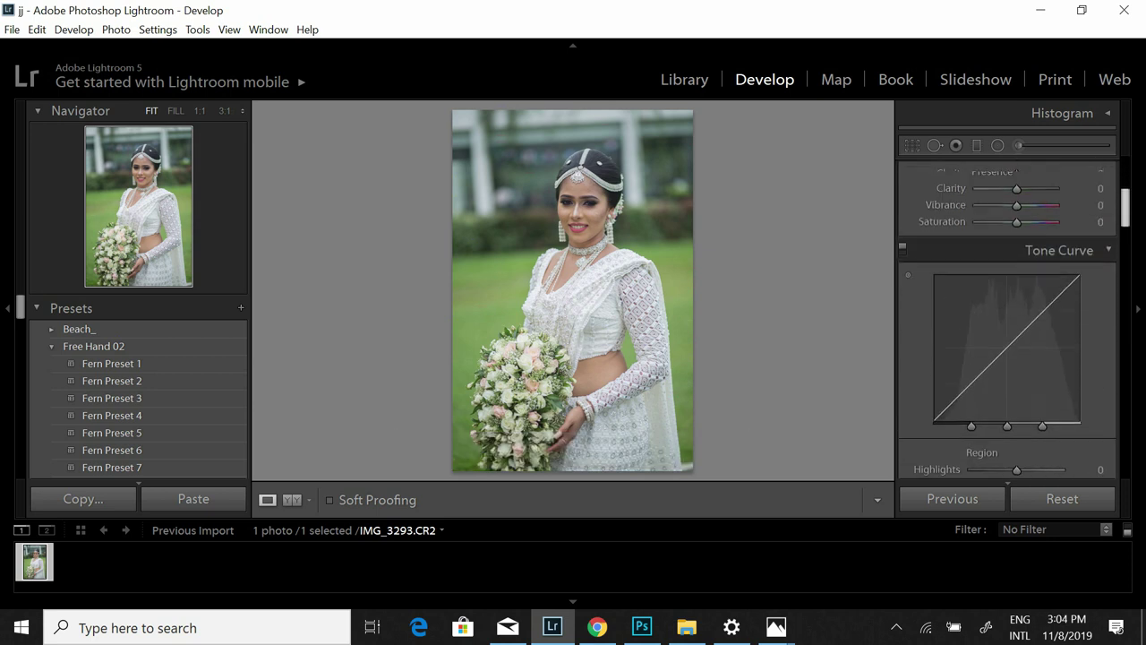
scroll(1008, 268, "up", 2)
left_click_drag(1017, 262, 1028, 263)
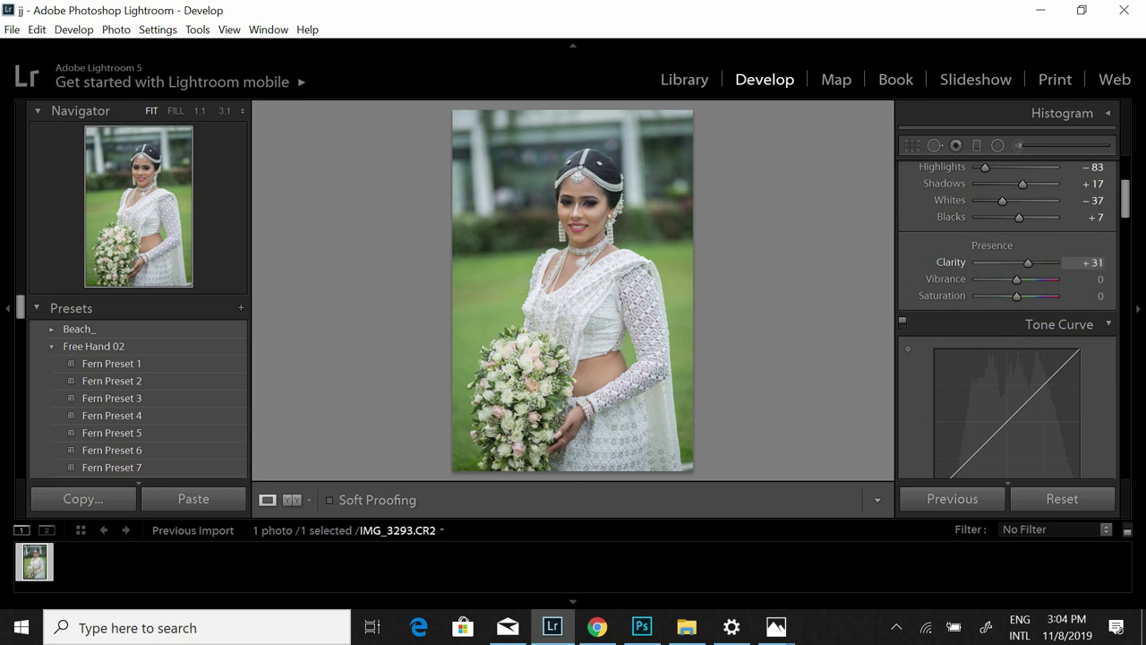
left_click(584, 206)
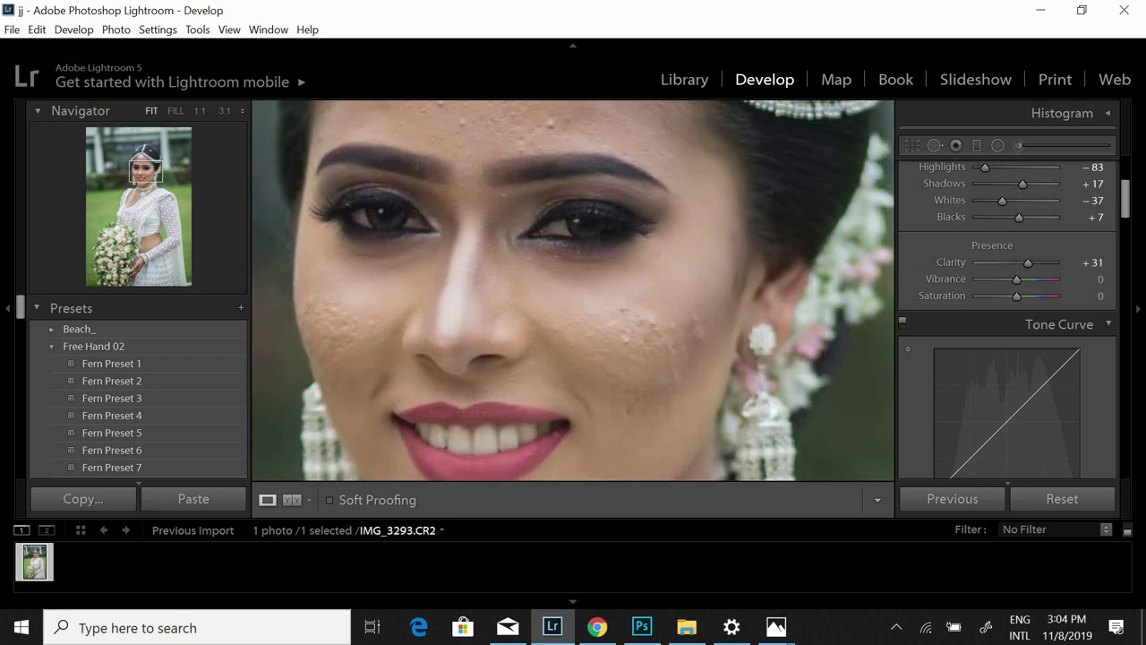
key("z")
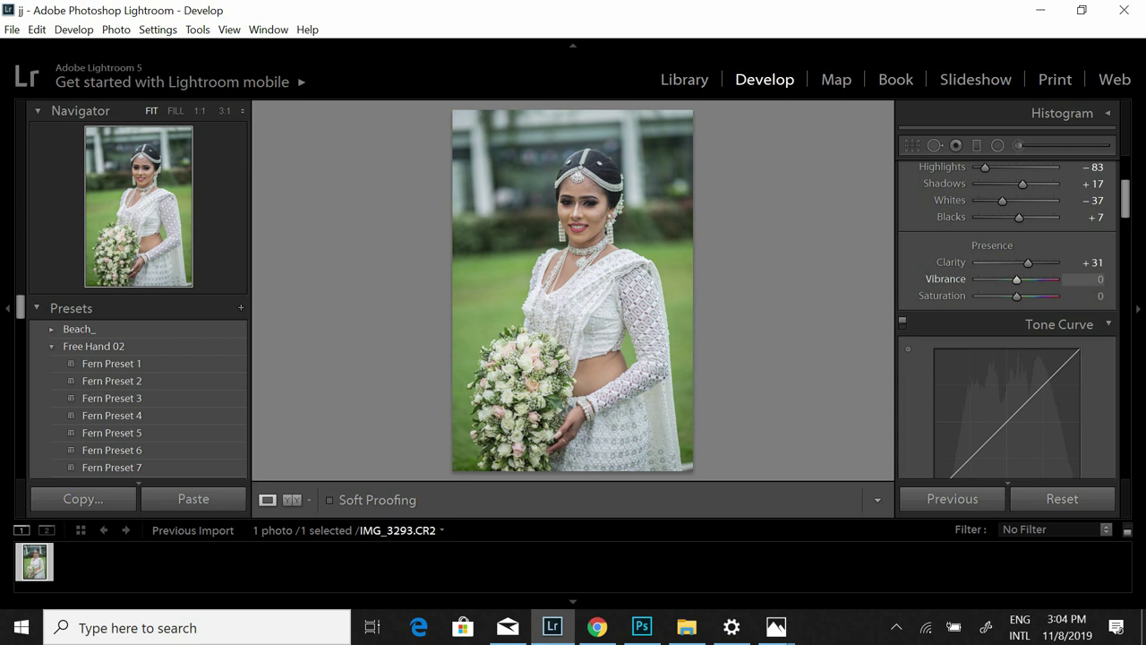
left_click_drag(1016, 280, 1023, 280)
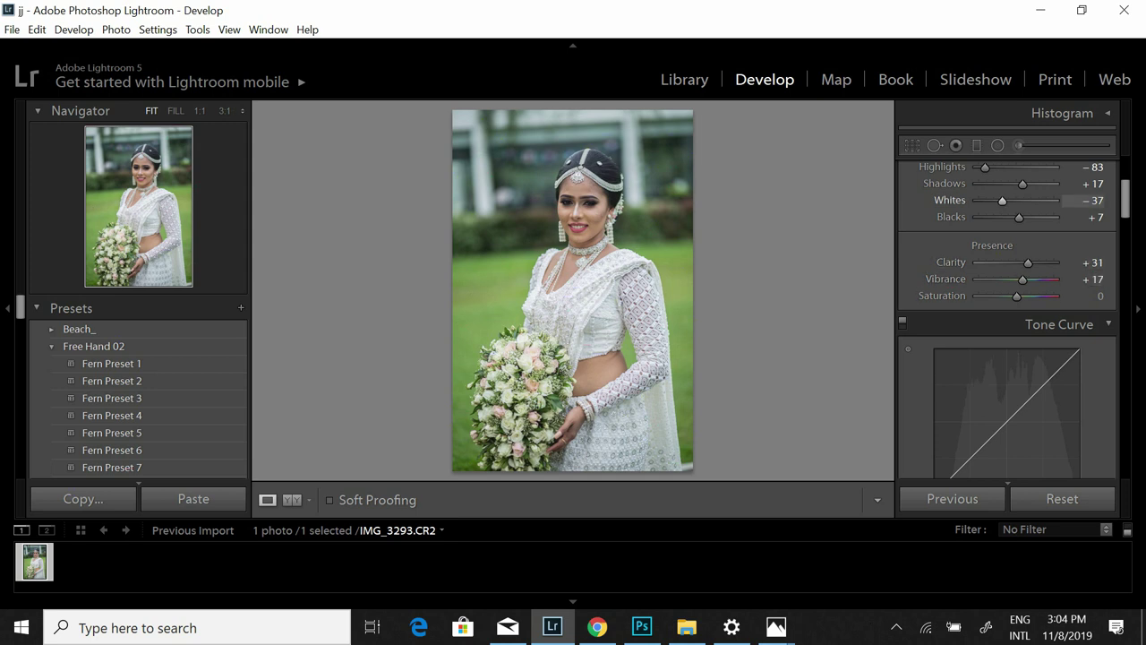
left_click_drag(1029, 263, 1034, 262)
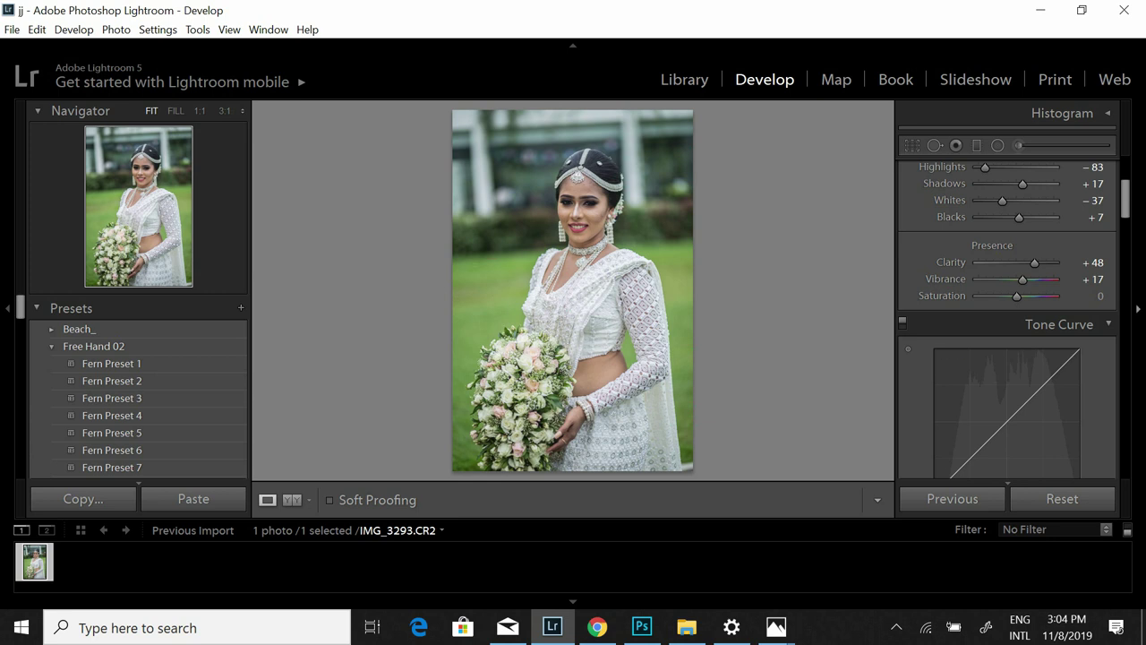
scroll(1008, 319, "down", 3)
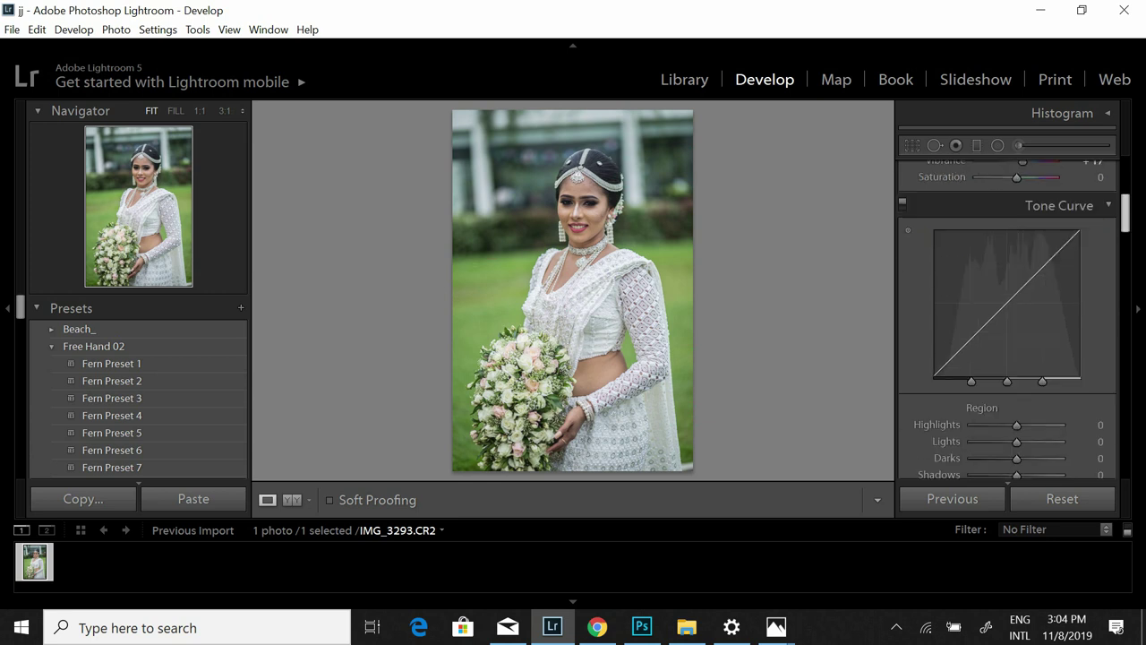
- Drag the Tone Curve region sliders to Highlights +22 and Lights +10
scroll(1008, 319, "down", 3)
scroll(1008, 319, "down", 1)
left_click_drag(1017, 261, 1026, 261)
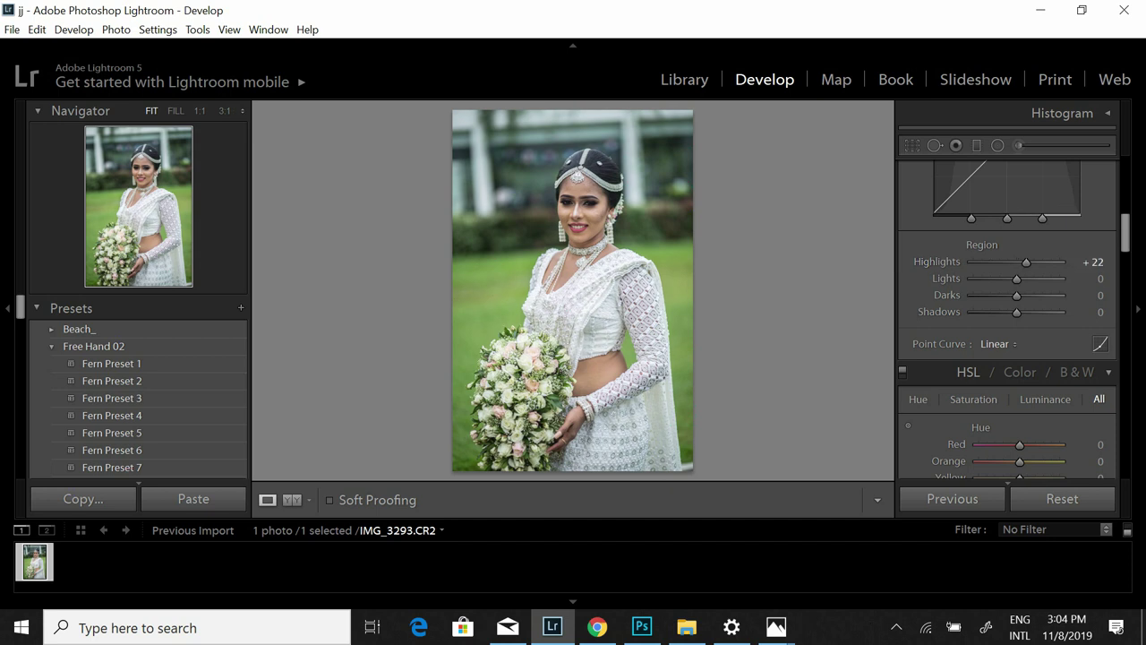
left_click_drag(1016, 279, 1019, 312)
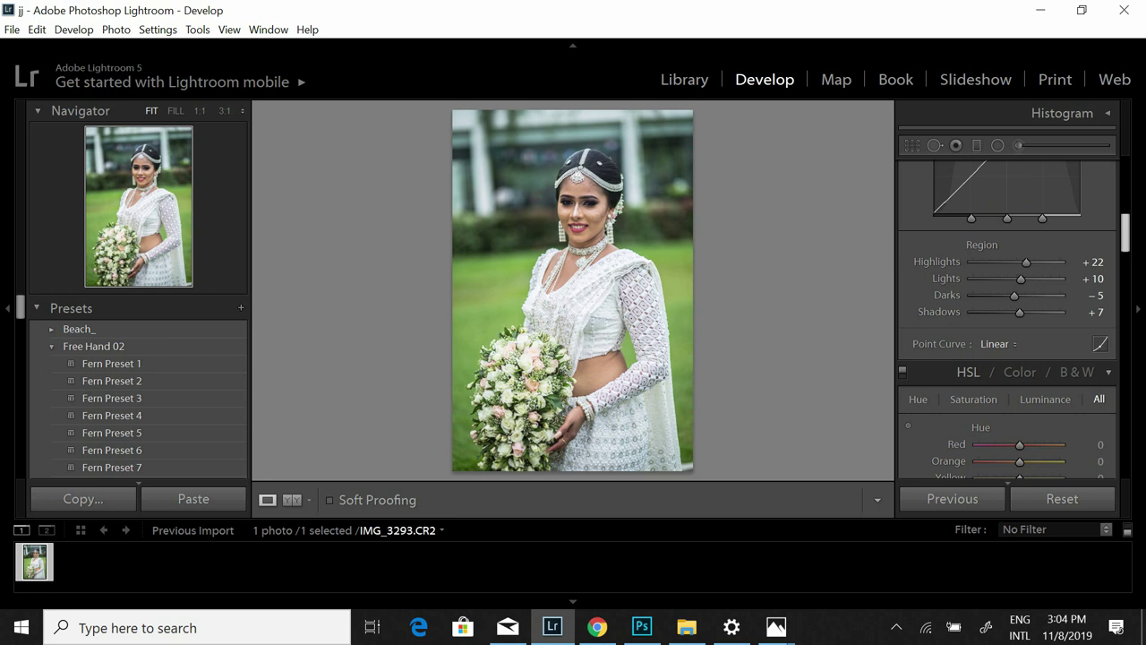
scroll(1008, 314, "down", 3)
scroll(1008, 313, "down", 3)
scroll(1008, 313, "down", 3)
scroll(1007, 313, "down", 2)
scroll(1007, 358, "down", 3)
scroll(1008, 358, "down", 2)
scroll(1008, 359, "down", 2)
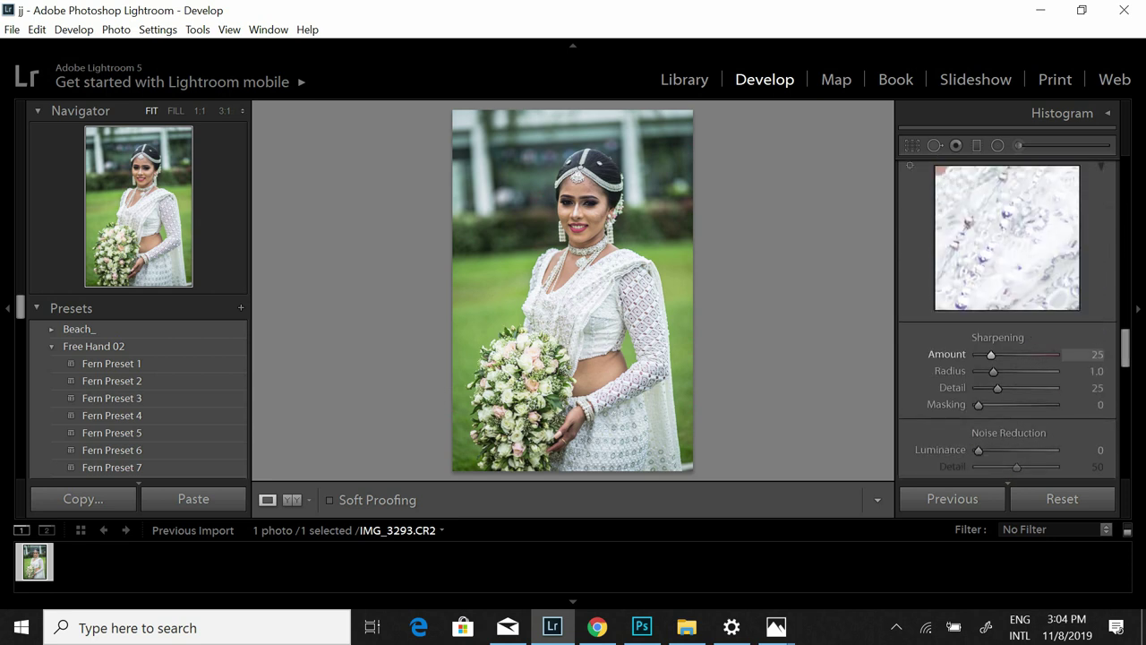
- Set Sharpening Amount to 51 and Luminance noise reduction to 27, then go to Library
scroll(1007, 319, "up", 2)
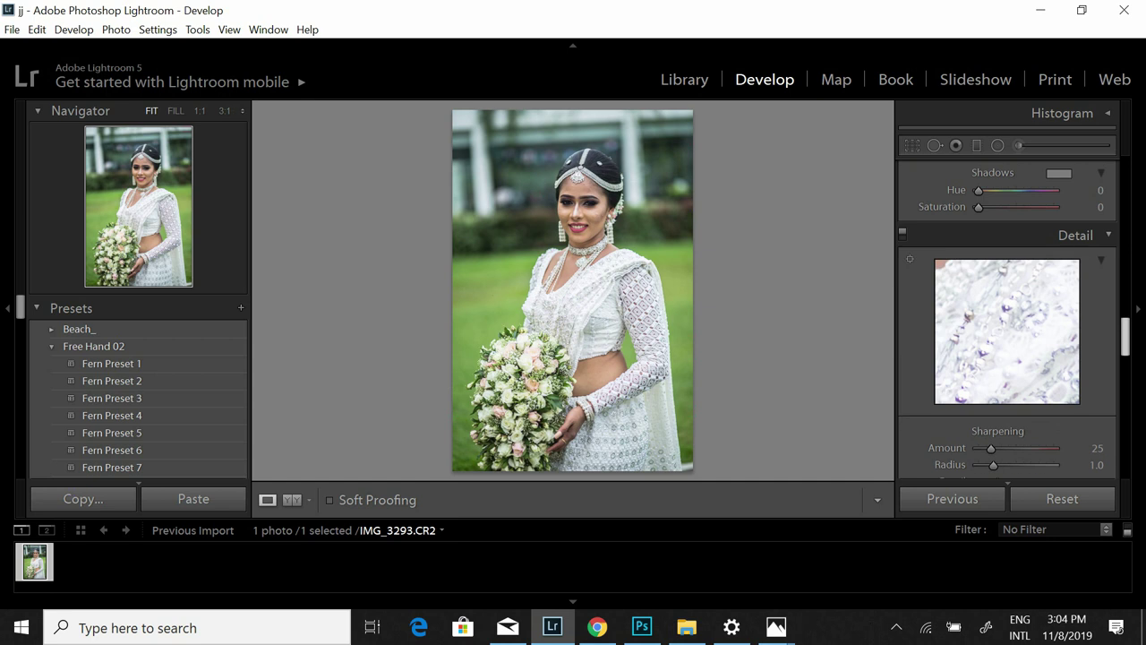
scroll(1008, 322, "down", 2)
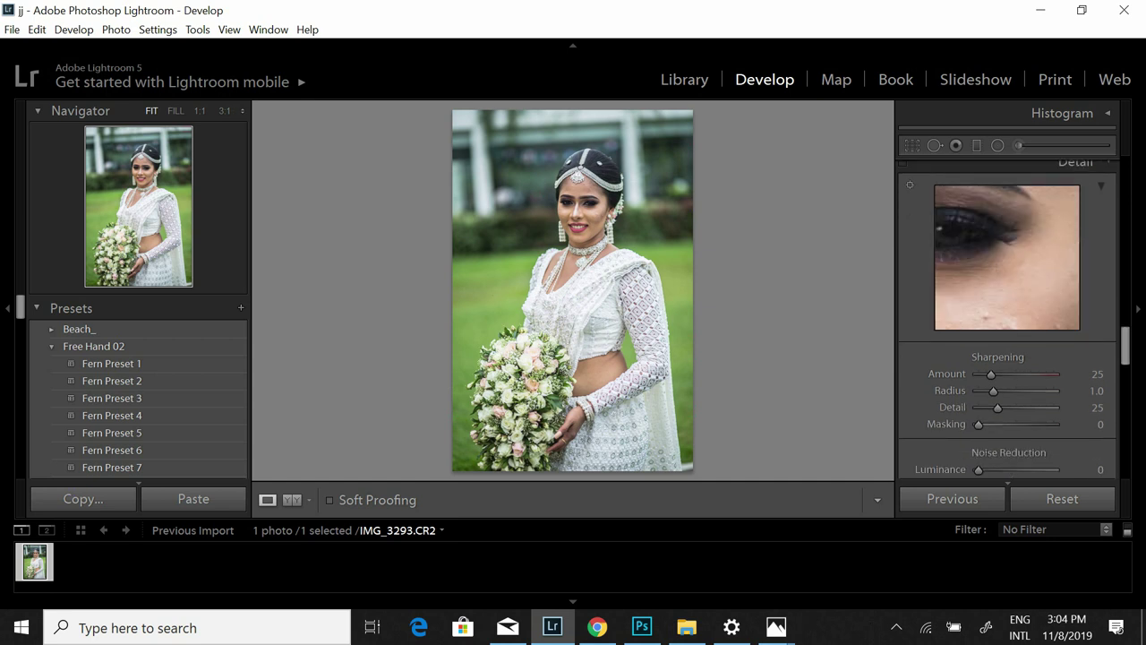
mouse_move(990, 374)
left_mouse_down()
mouse_move(1053, 374)
mouse_move(1004, 374)
left_mouse_up()
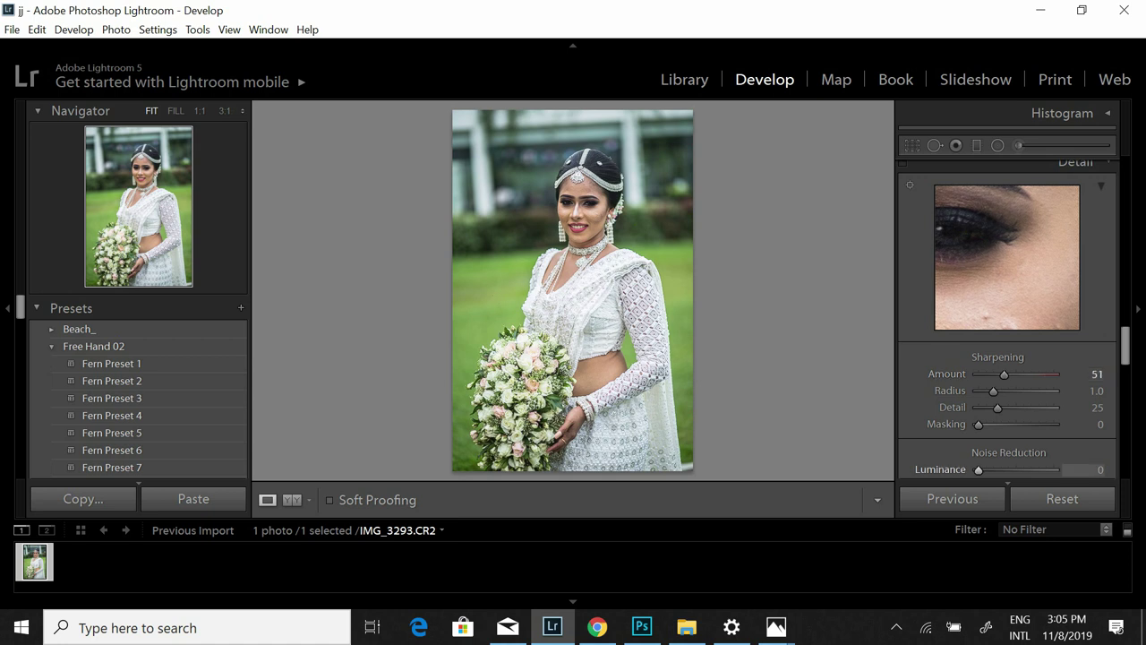
left_click_drag(979, 469, 999, 469)
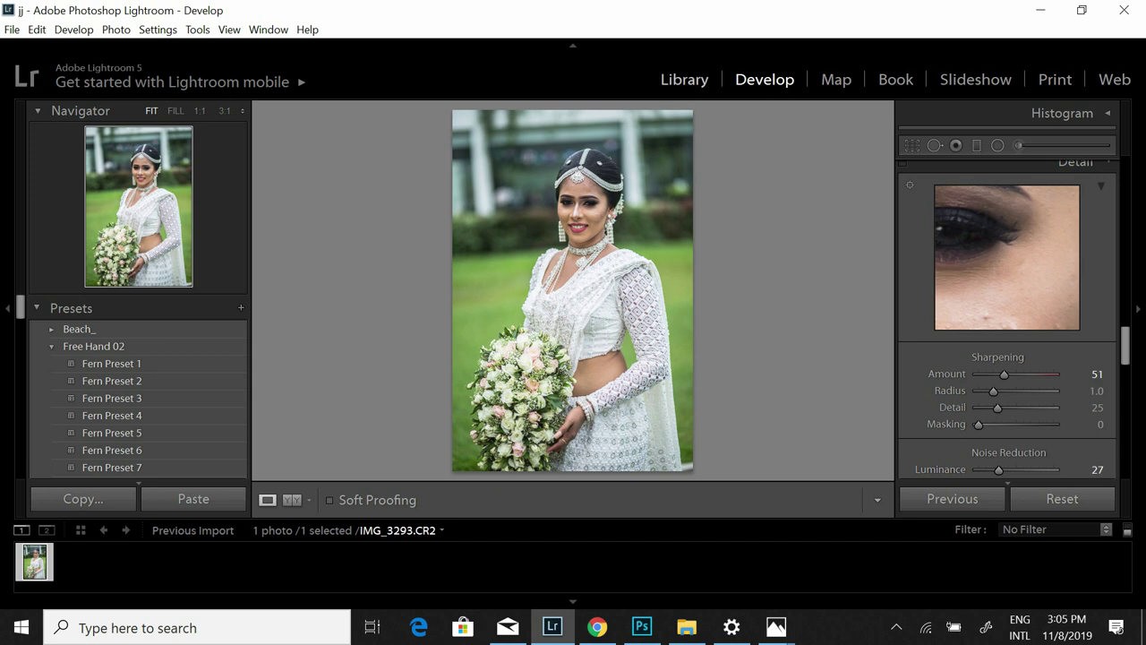
left_click(684, 79)
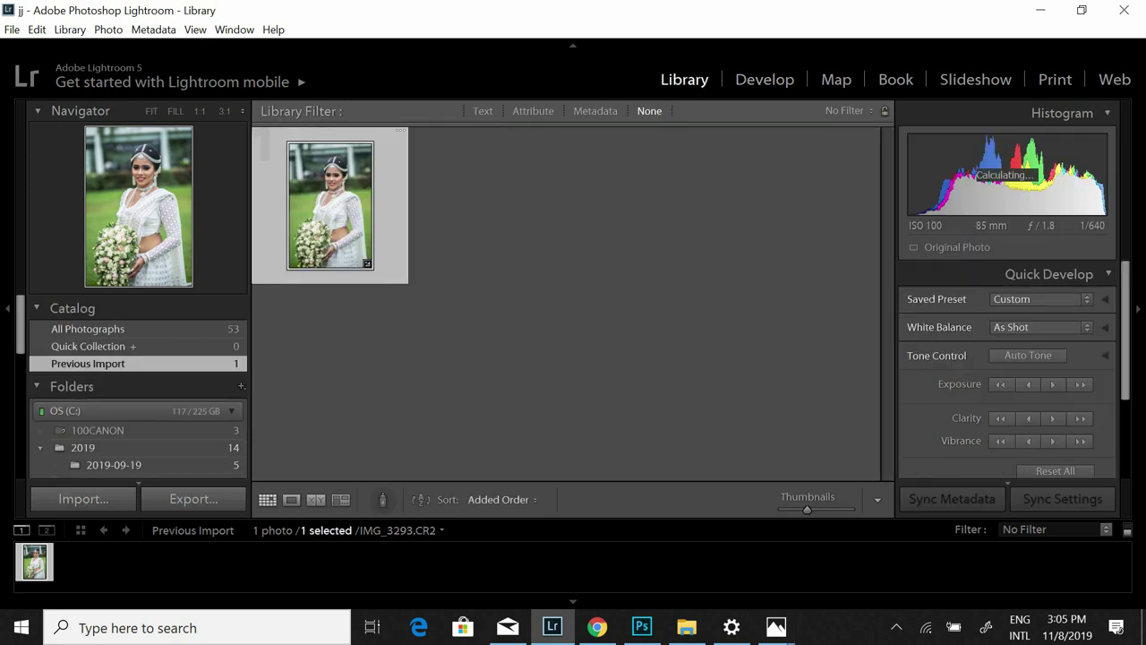
- Export IMG_3293 as a JPEG to the LD out folder, then switch to Photoshop
left_click(194, 499)
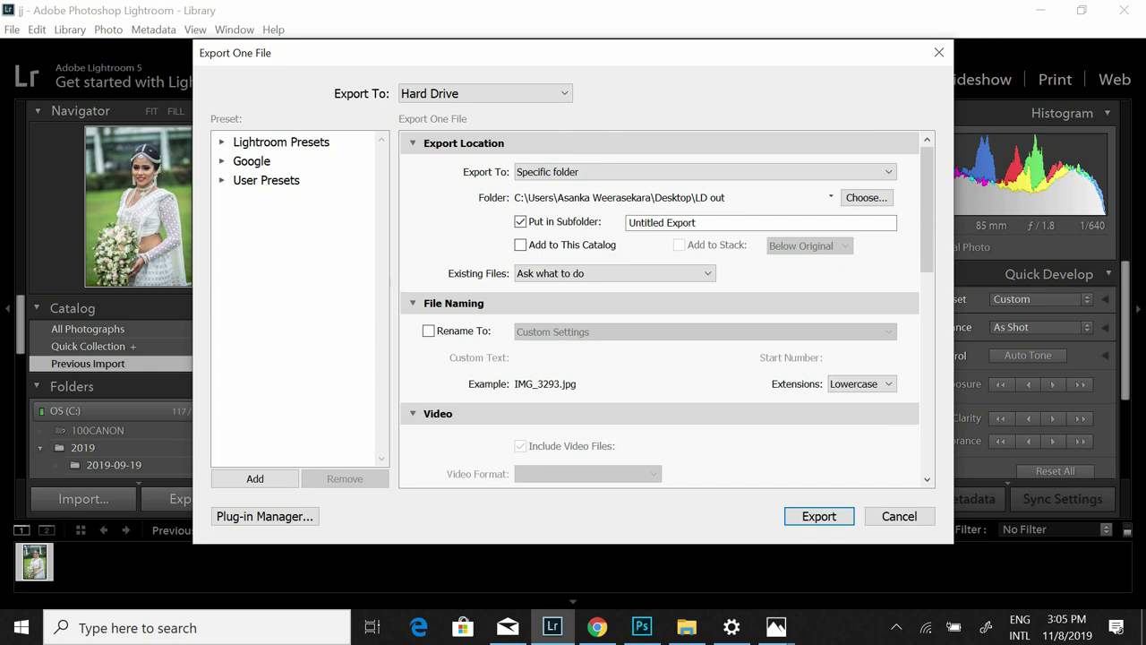
left_click(820, 516)
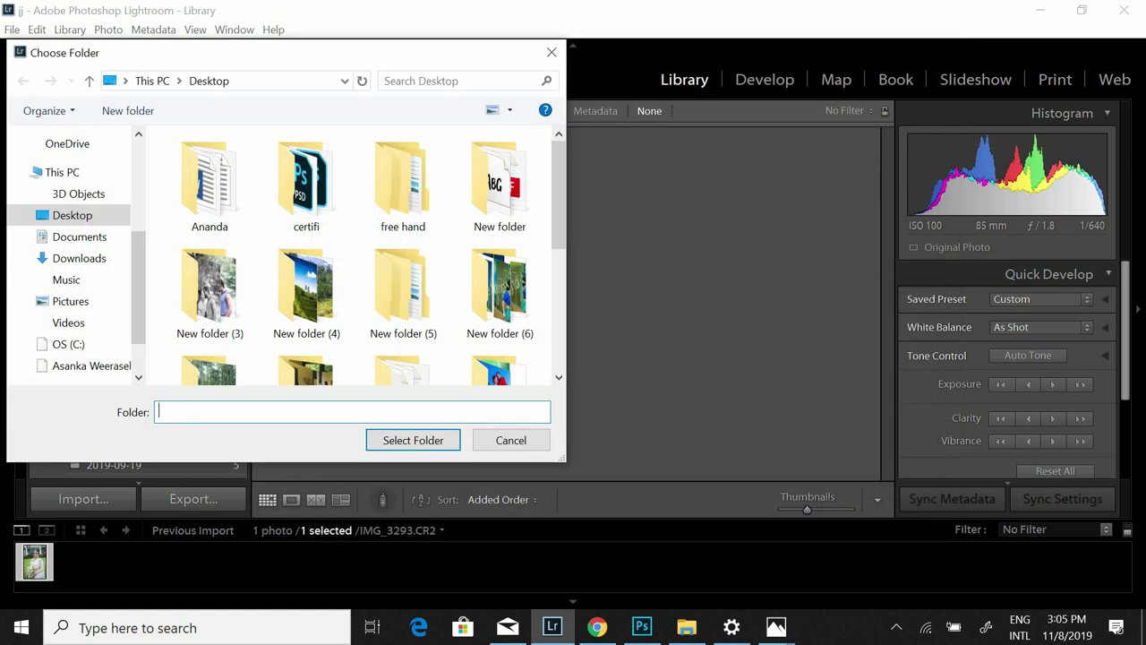
key("Escape")
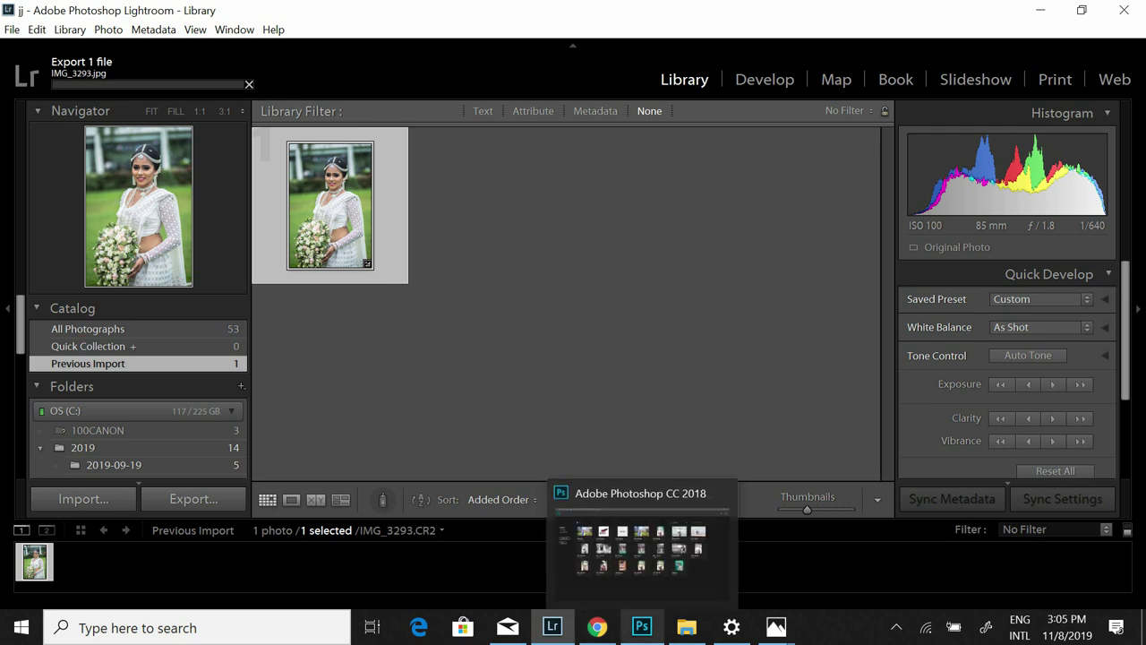
left_click(642, 627)
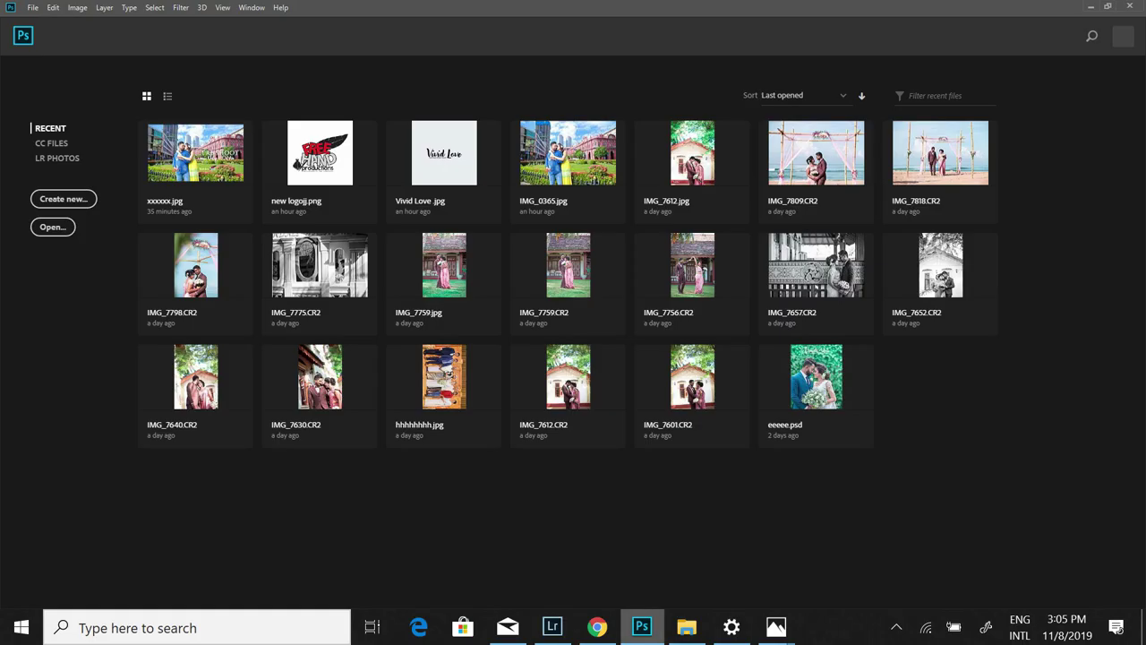
- Open the bridal portrait in Photoshop and duplicate the Background as Layer 1
left_click(552, 627)
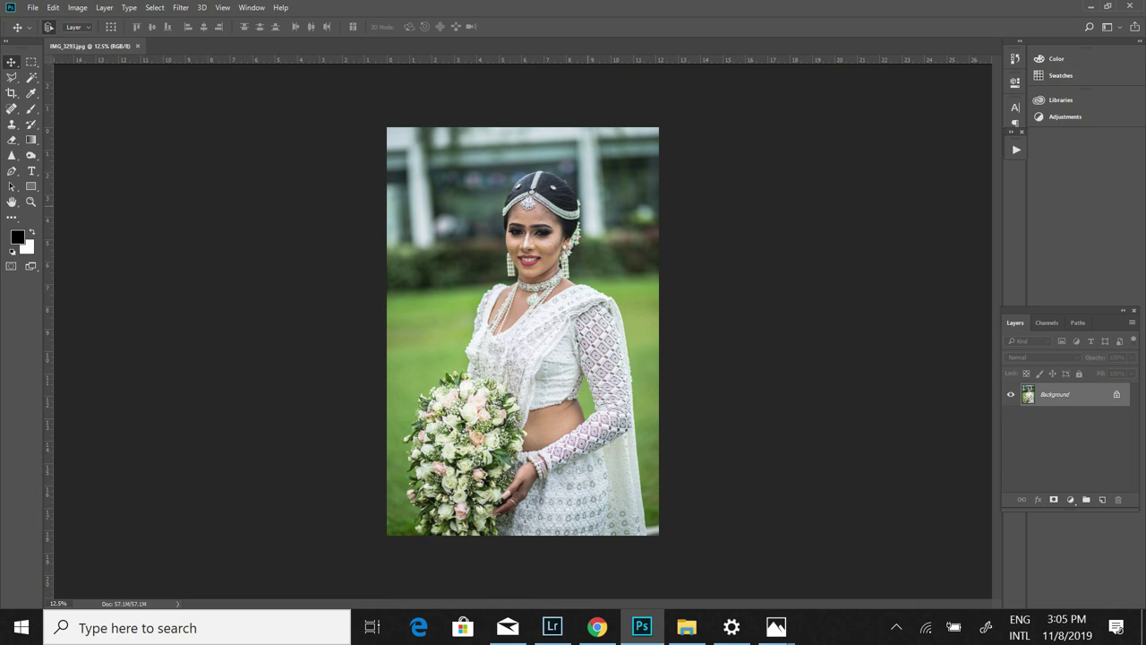
scroll(523, 331, "up", 1)
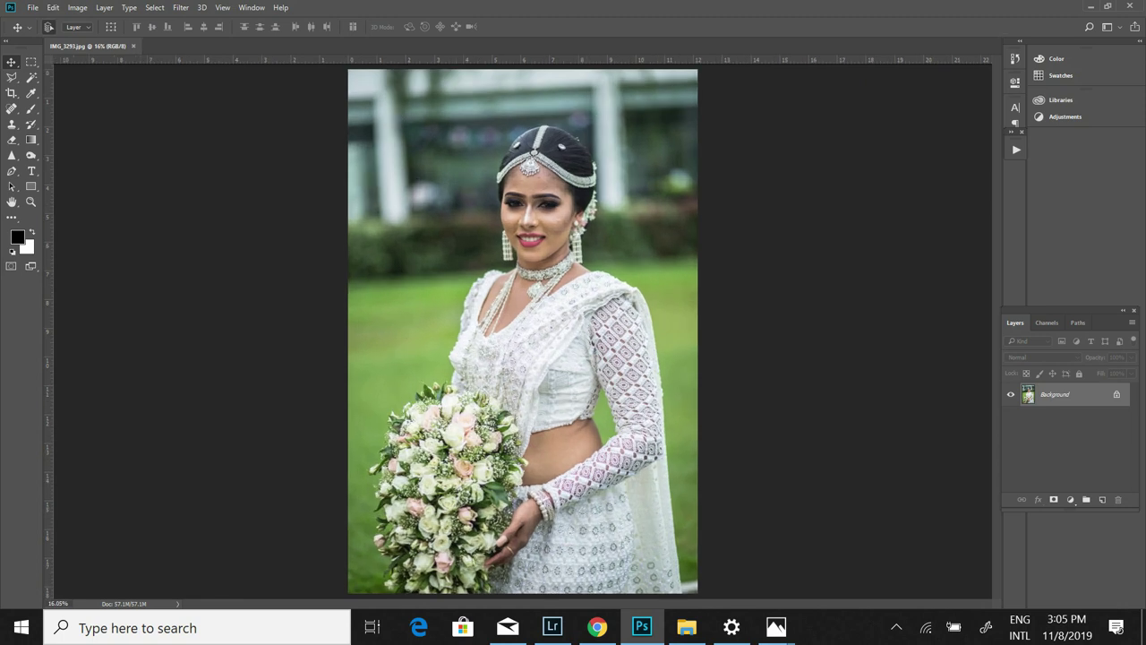
key("ctrl+j")
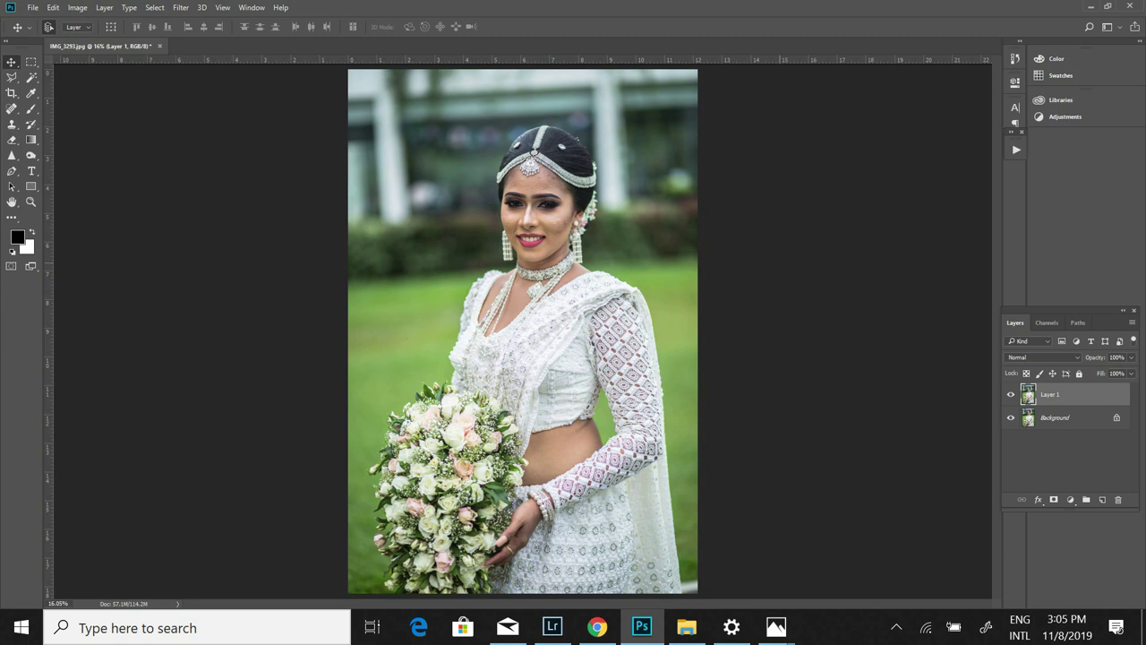
- Zoom in on the bride's face and pick the Spot Healing Brush
key("ctrl+plus")
key("ctrl+plus")
key("ctrl+plus")
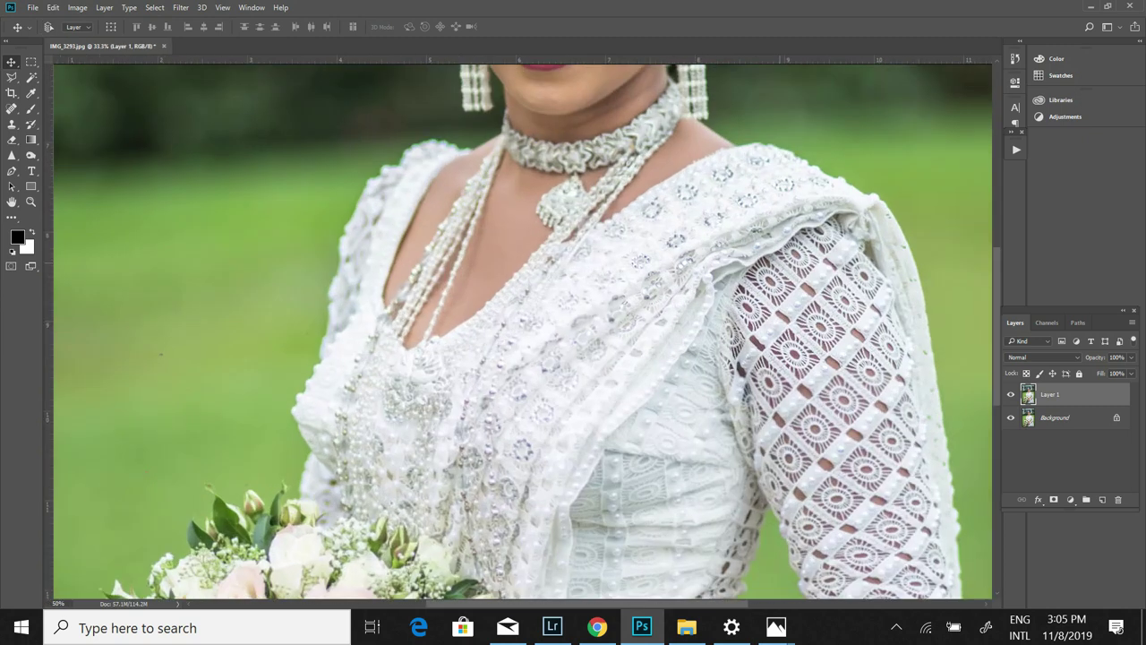
scroll(523, 332, "up", 5)
key("ctrl+plus")
scroll(523, 332, "up", 3)
scroll(523, 331, "up", 2)
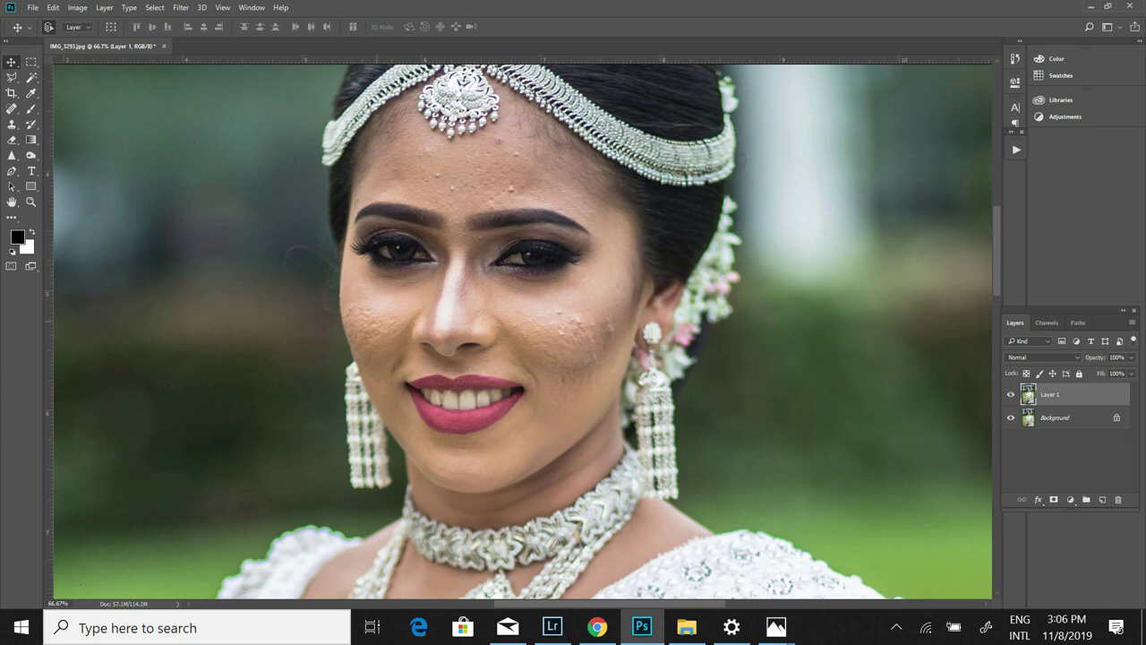
left_click(11, 109)
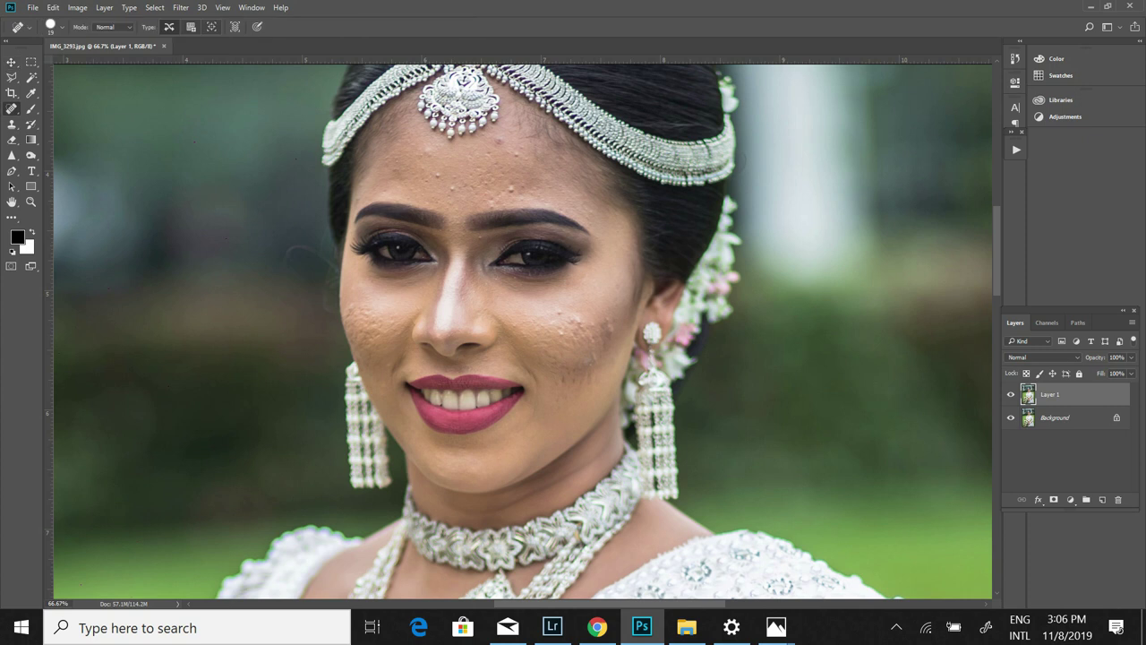
- Keep the Spot Healing Brush active and heal the first forehead blemishes at size 20
right_click(12, 108)
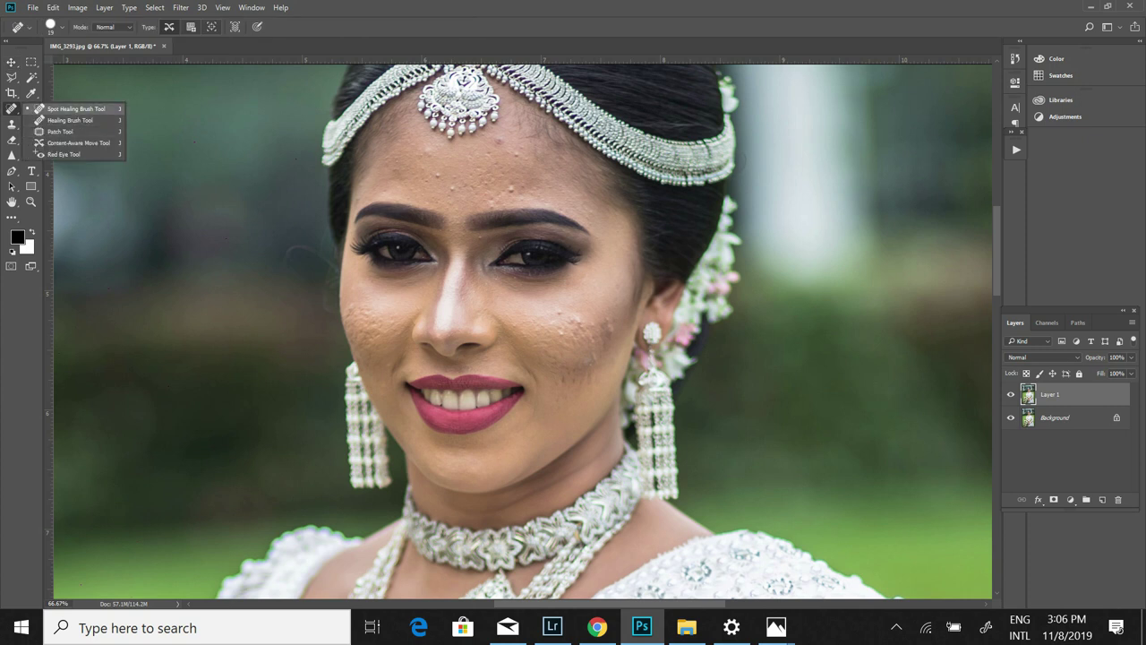
left_click(76, 108)
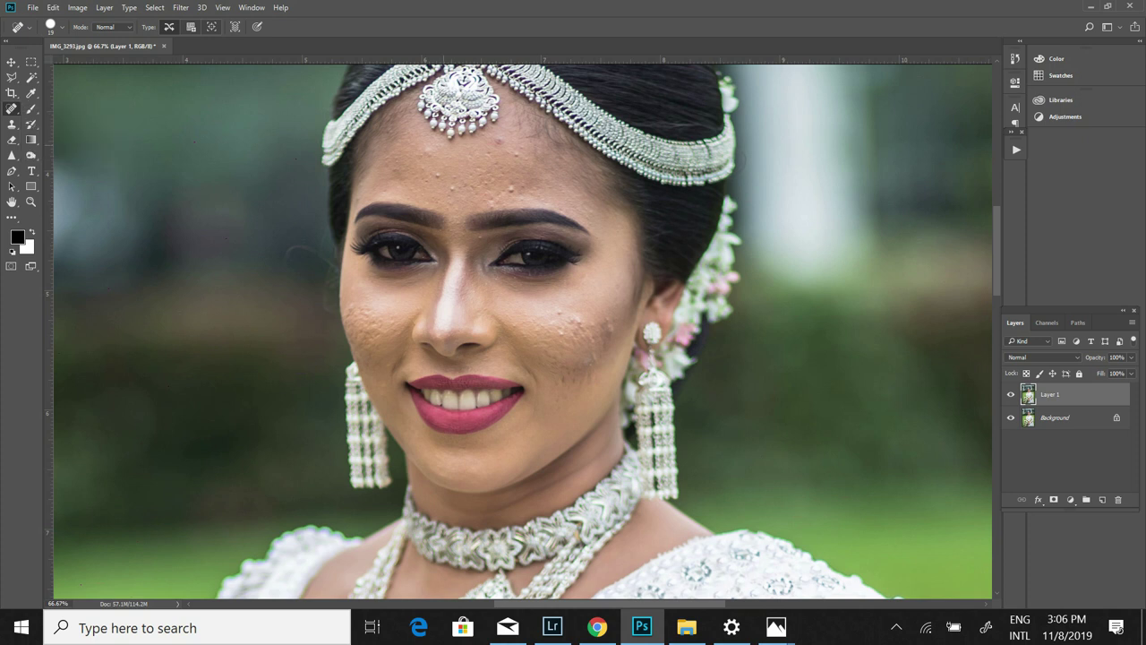
scroll(479, 115, "up", 3, "alt")
scroll(479, 114, "up", 1, "alt")
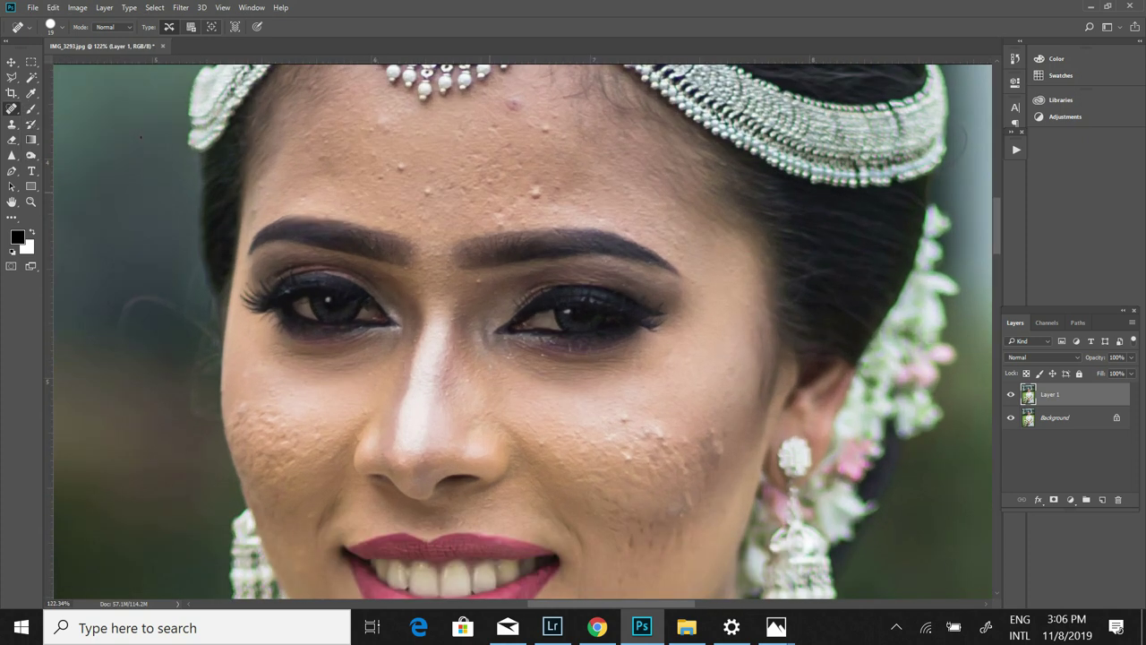
key("bracketright")
left_click(521, 168)
key("bracketleft")
key("bracketleft")
key("bracketleft")
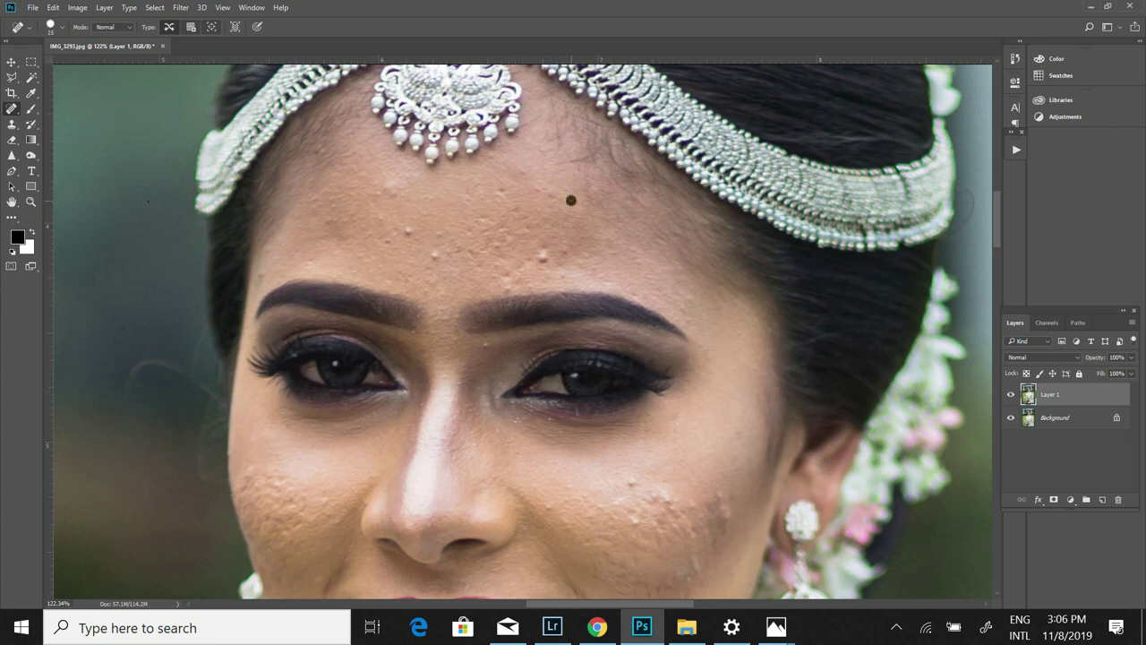
key("bracketright")
left_click(431, 256)
- Heal more forehead spots and the blemishes between the brows, shrinking the brush to 15
key("bracketleft")
left_click(439, 233)
key("bracketright")
left_click(376, 193)
left_click(542, 255)
key("bracketleft")
left_click(508, 287)
left_click(486, 343)
- Enlarge the brush back to 20 and heal the right-cheek blemishes
key("bracketright")
key("bracketleft")
key("bracketright")
left_click(634, 522)
left_click(718, 499)
left_click(728, 522)
left_click_drag(148, 202, 166, 97)
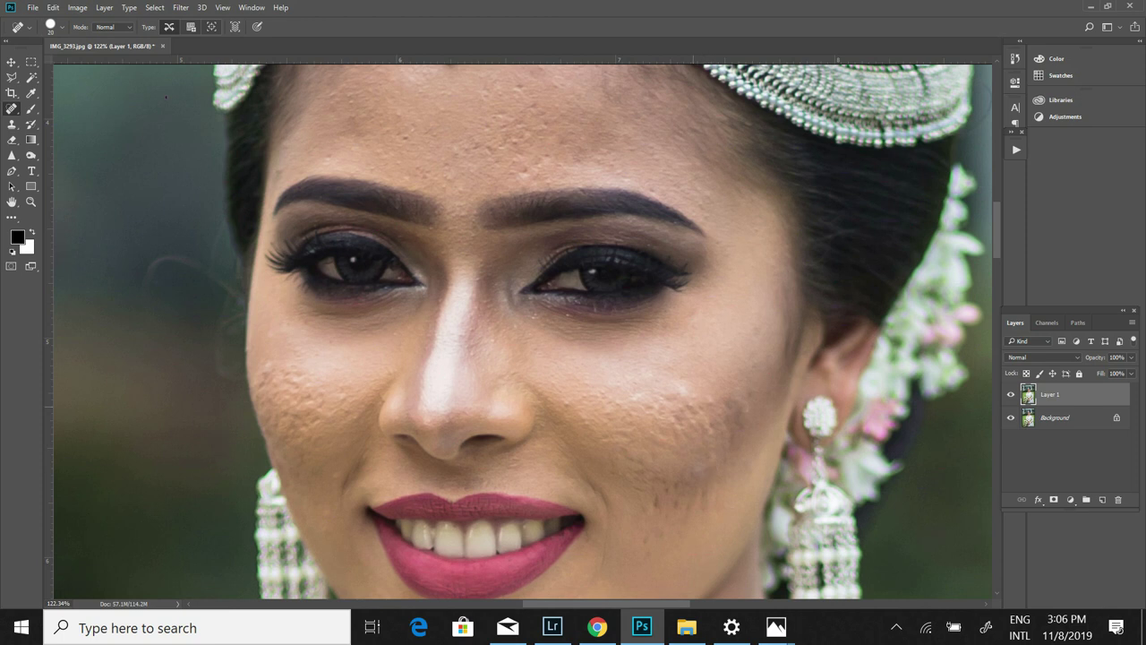
left_click(710, 402)
- At brush size 15, heal the left-cheek spots and the one beside the nostril
key("bracketleft")
left_click(342, 400)
left_click(314, 424)
left_click(390, 373)
left_click(334, 479)
- Heal the remaining right-cheek blemishes and zoom out to view the whole head
left_click(676, 510)
left_click(656, 506)
left_click(727, 402)
left_click(687, 379)
key("ctrl+minus")
key("ctrl+minus")
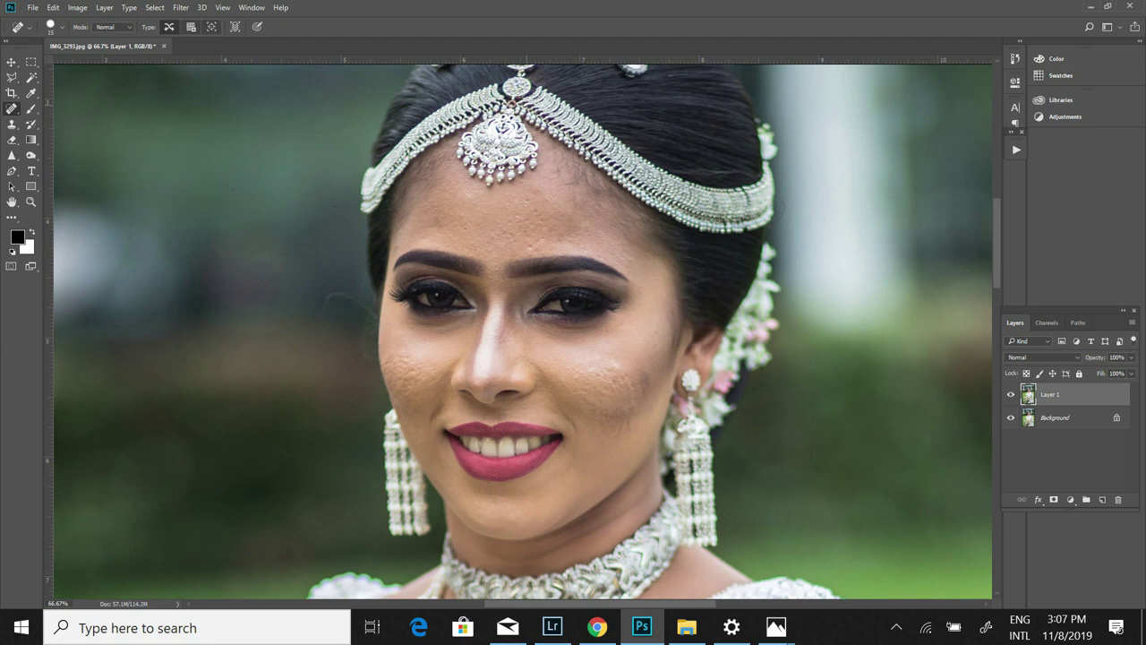
- Duplicate Layer 1, set the copy's blend mode to Screen (after trying Soft Light), and add a layer mask
key("ctrl+minus")
key("ctrl+minus")
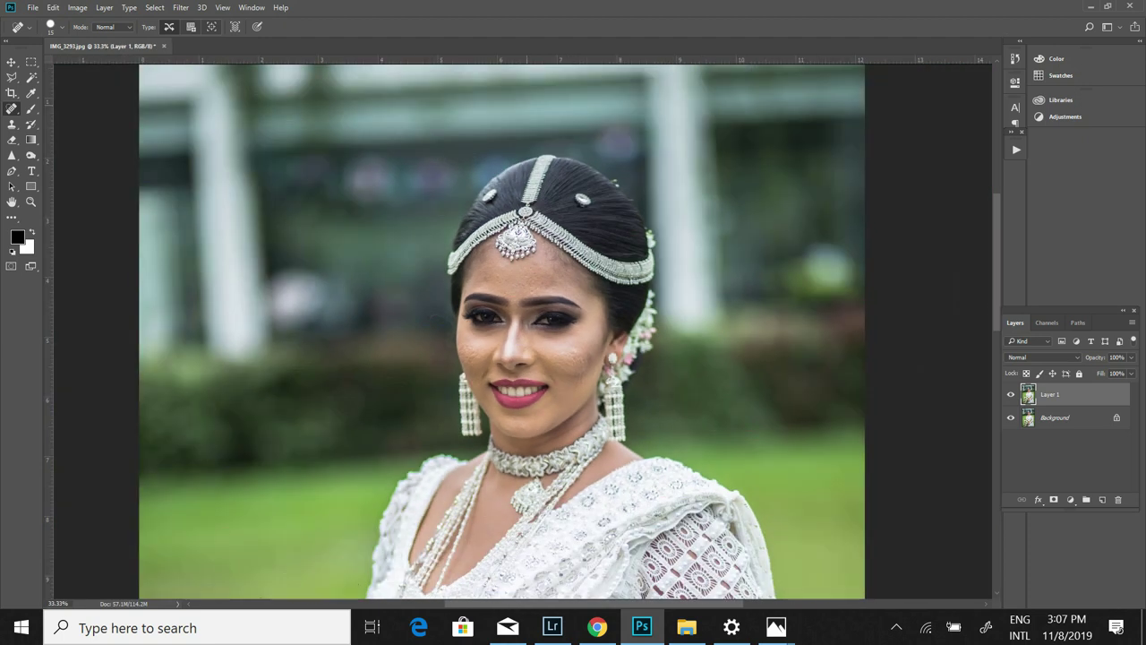
key("ctrl+minus")
key("ctrl+minus")
key("ctrl+plus")
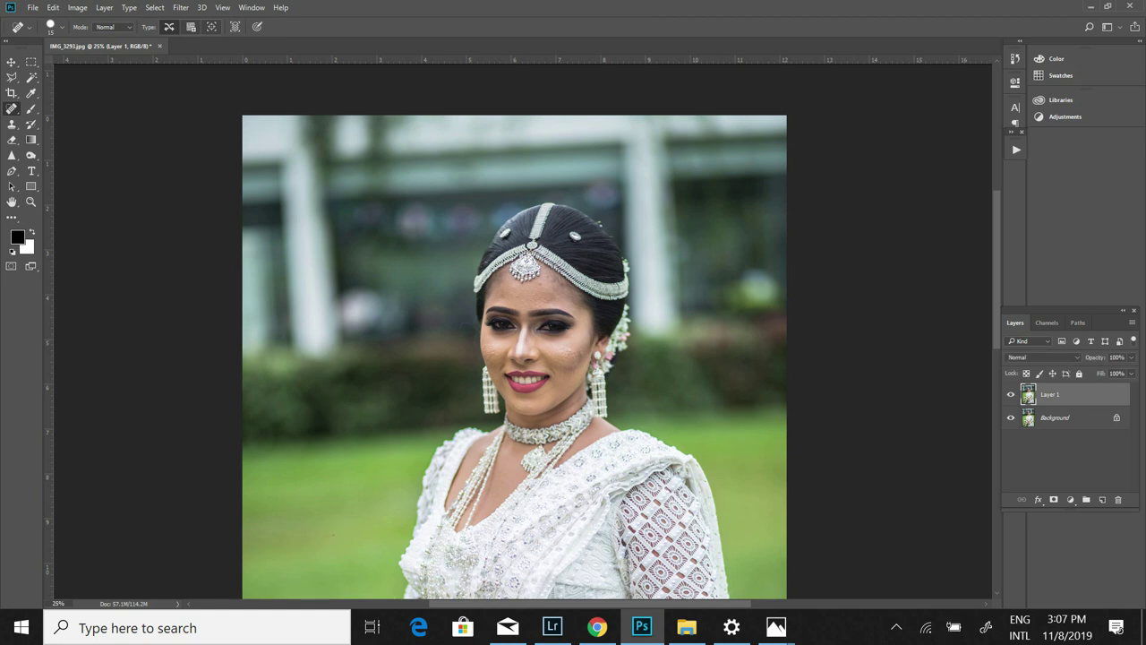
key("ctrl+j")
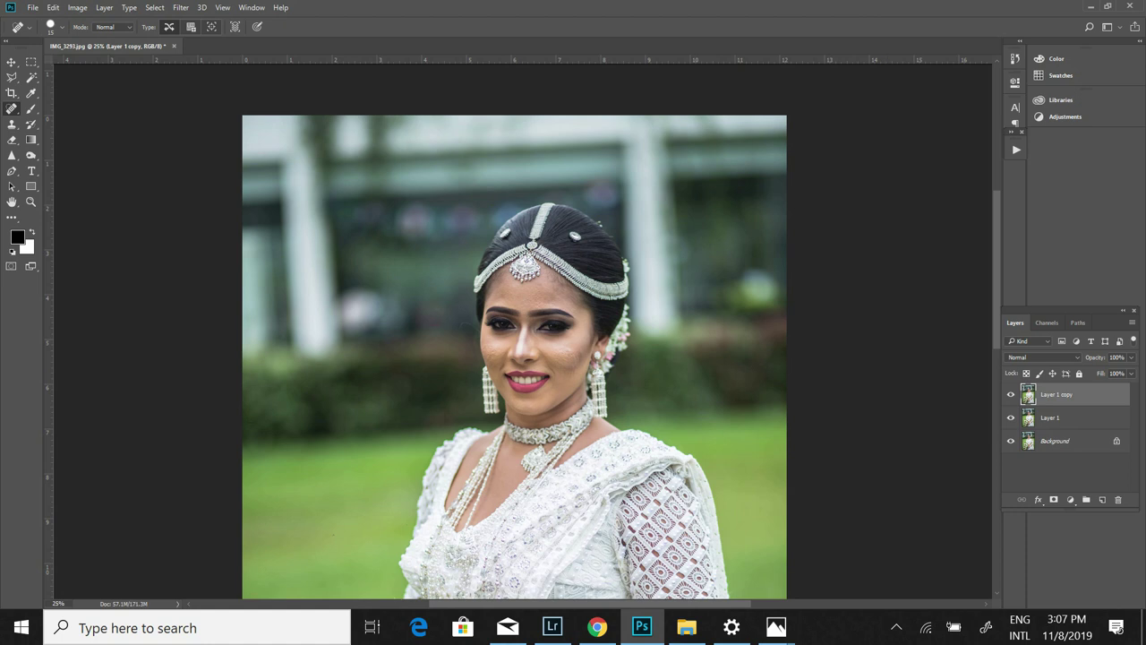
left_click(1043, 357)
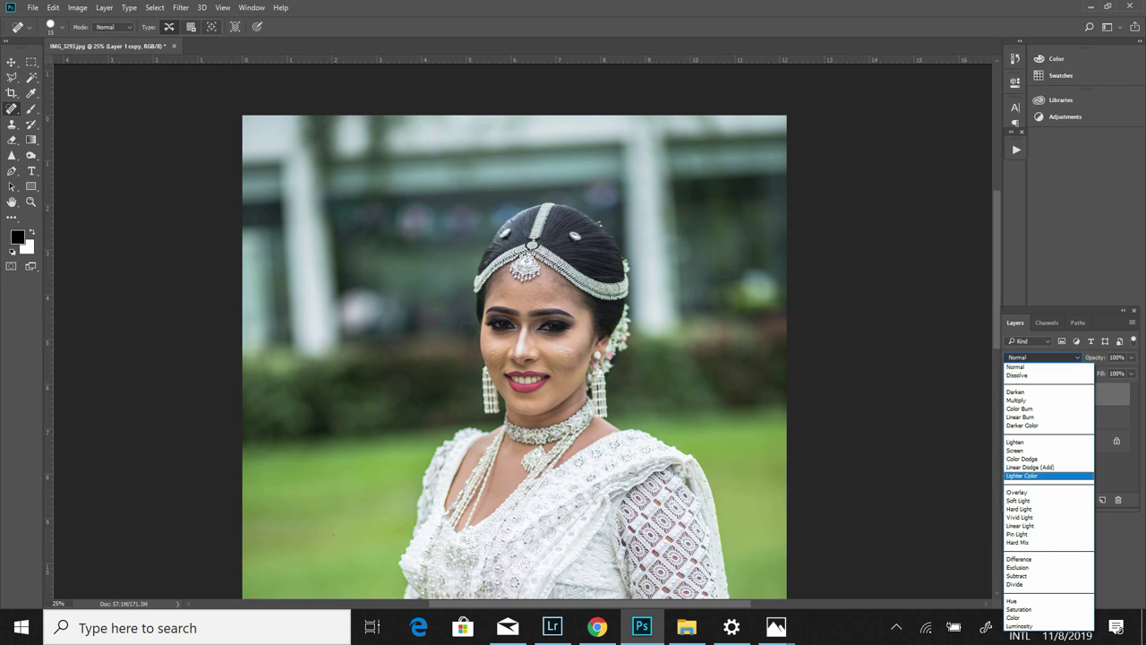
left_click(1021, 501)
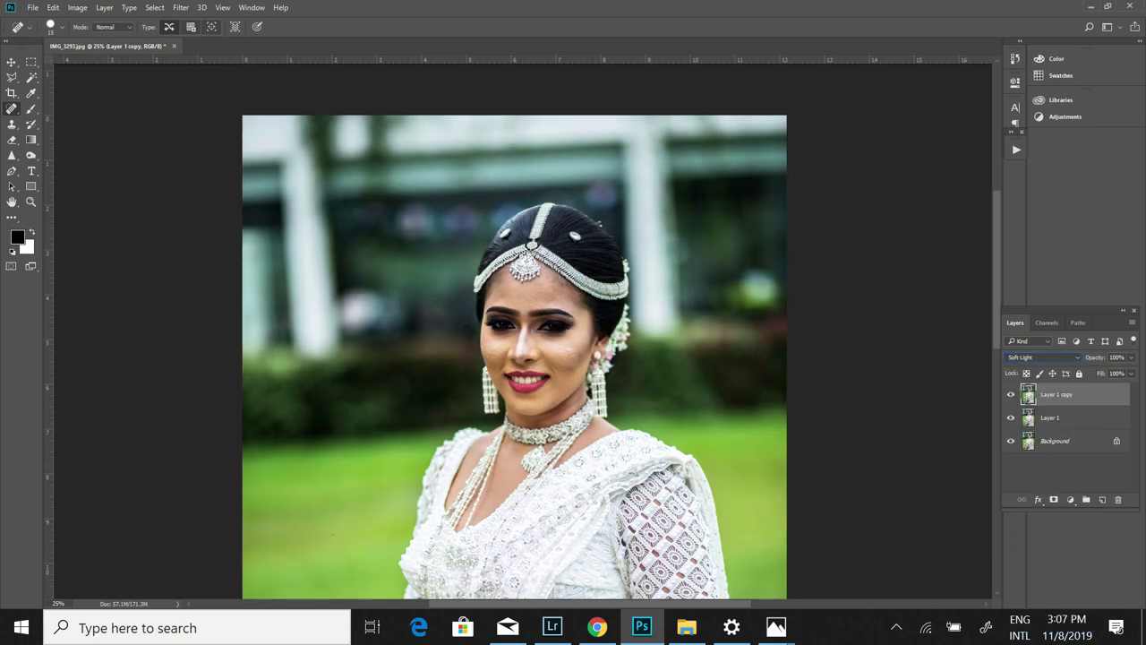
left_click(1043, 358)
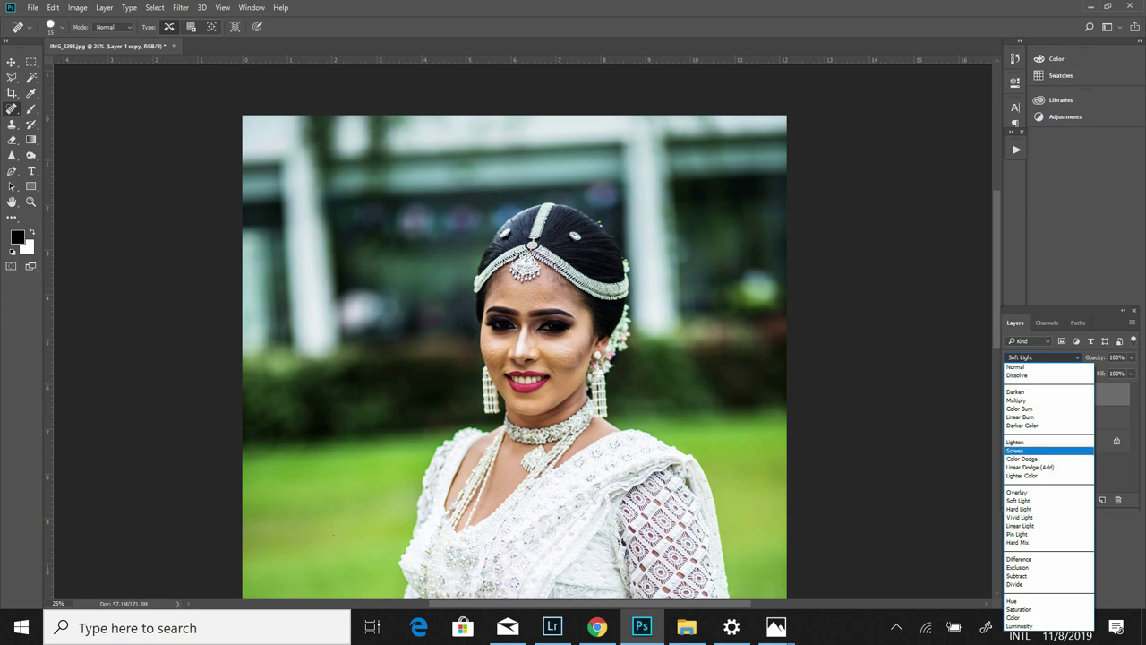
left_click(1021, 450)
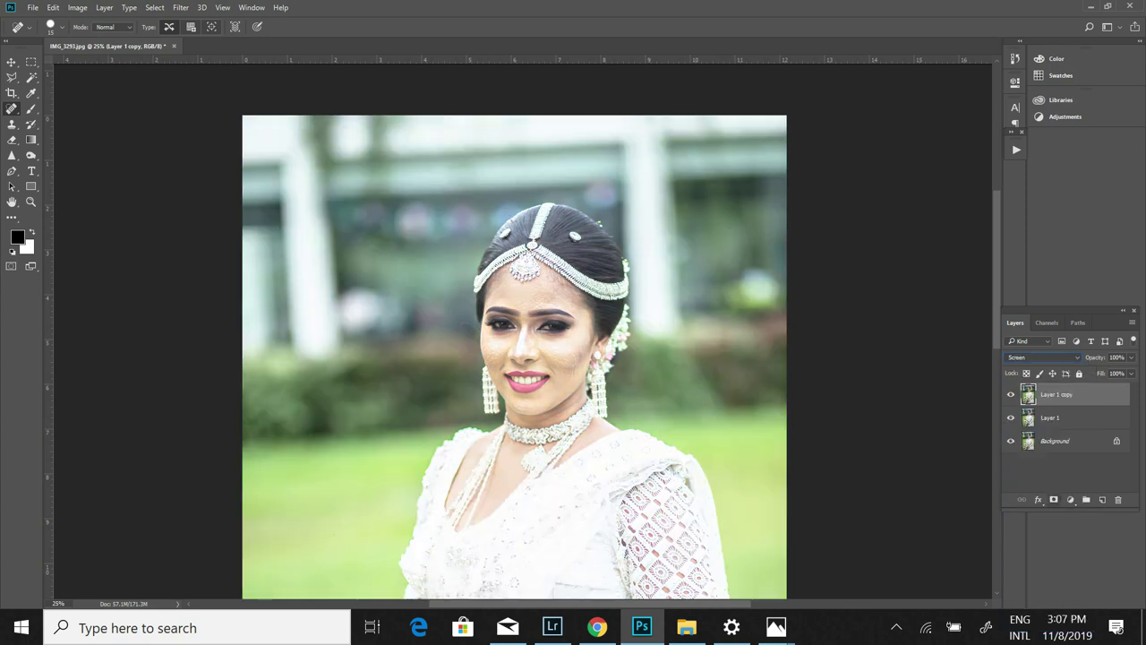
left_click(1055, 499)
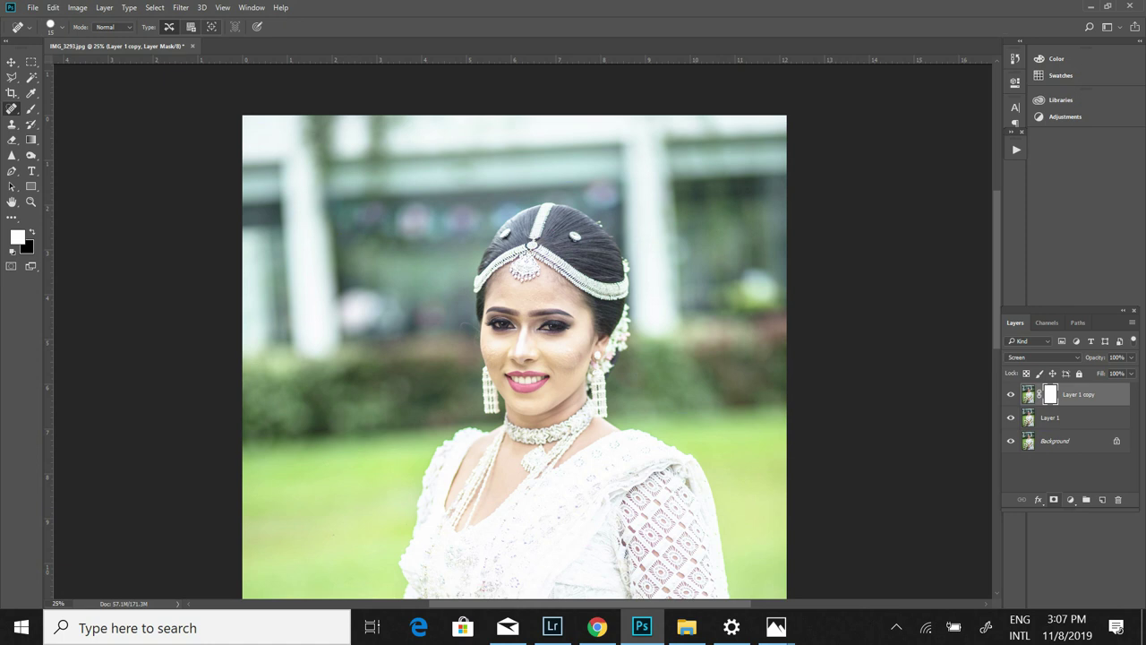
- Invert the copy's mask to black and set up a Brush at about 11% flow
key("ctrl+i")
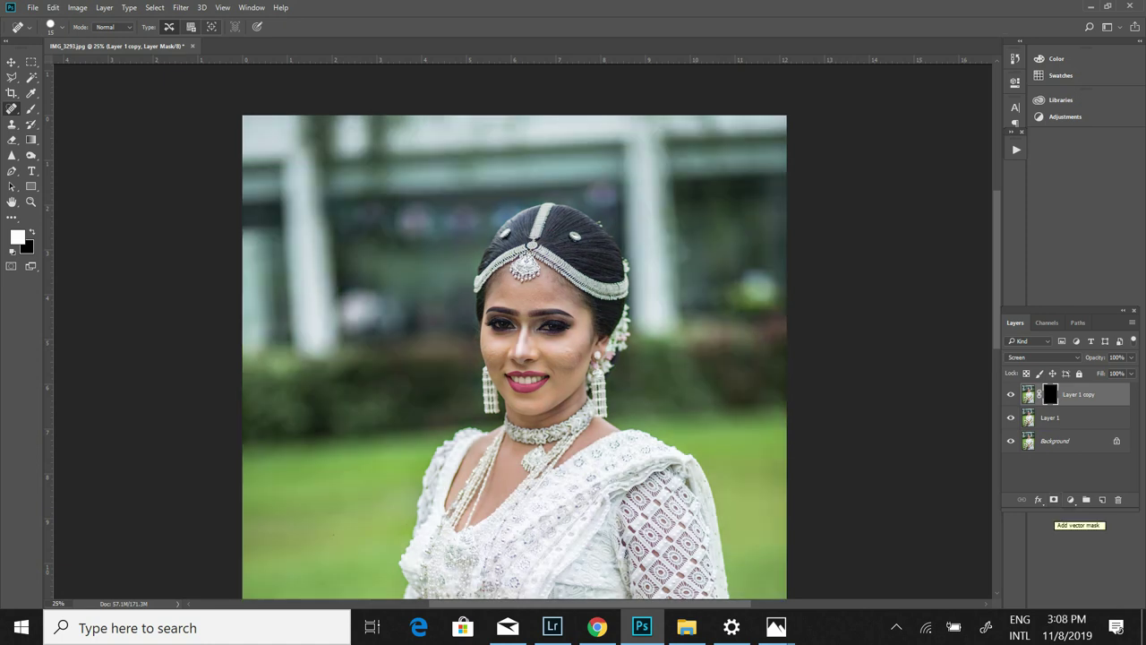
left_click(31, 109)
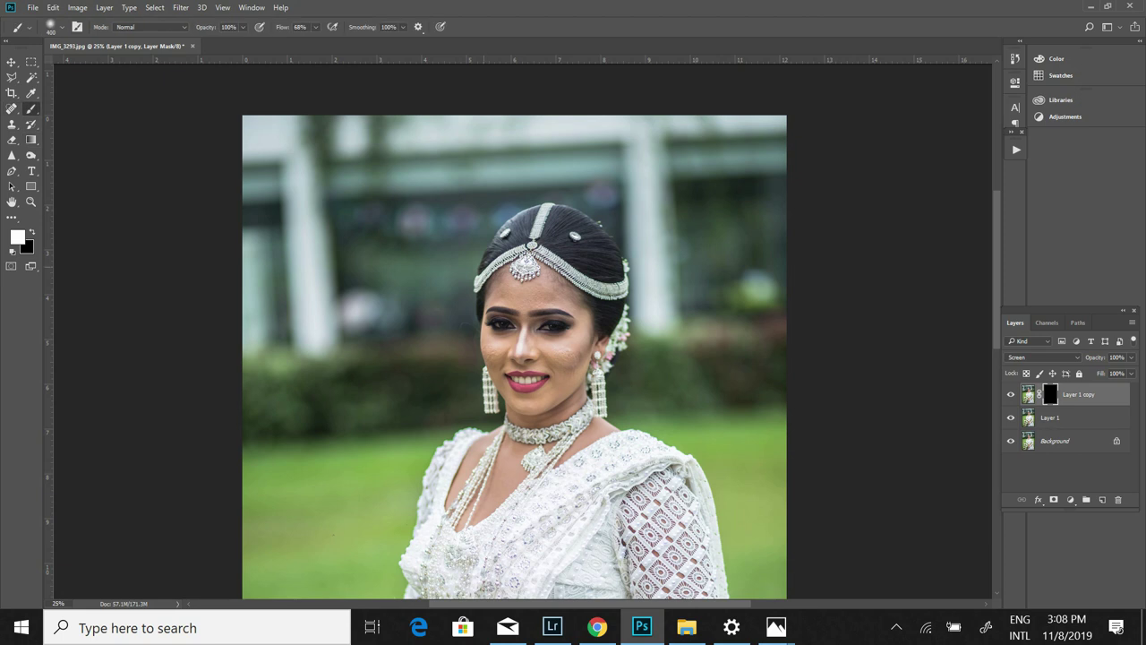
left_click(315, 27)
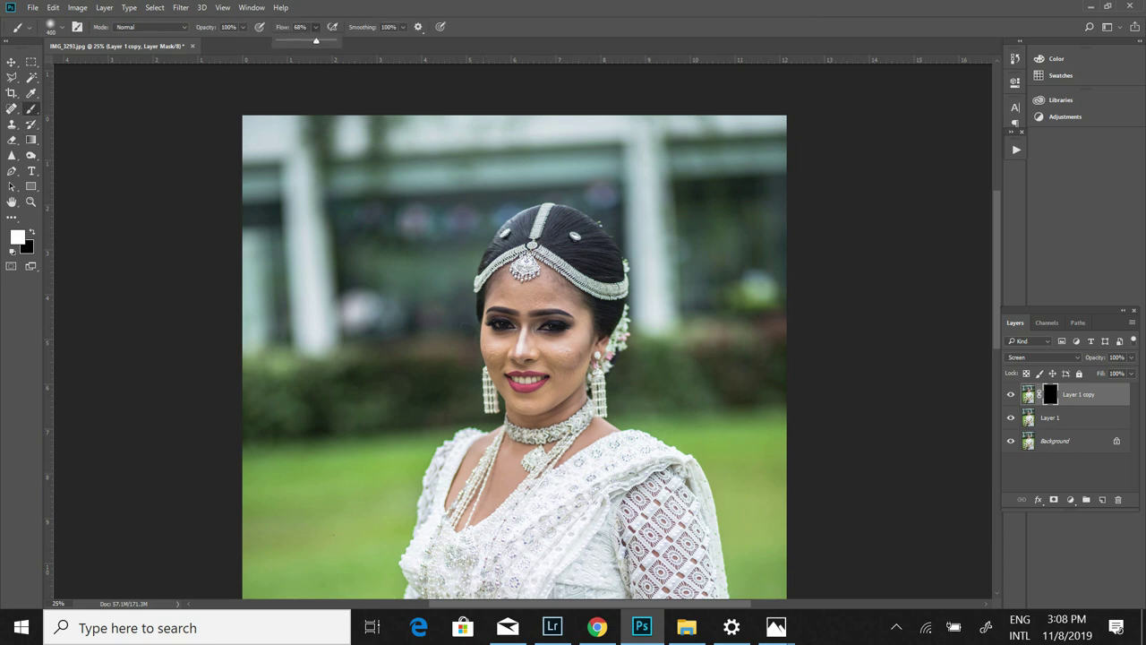
left_click_drag(317, 41, 285, 41)
left_click(315, 26)
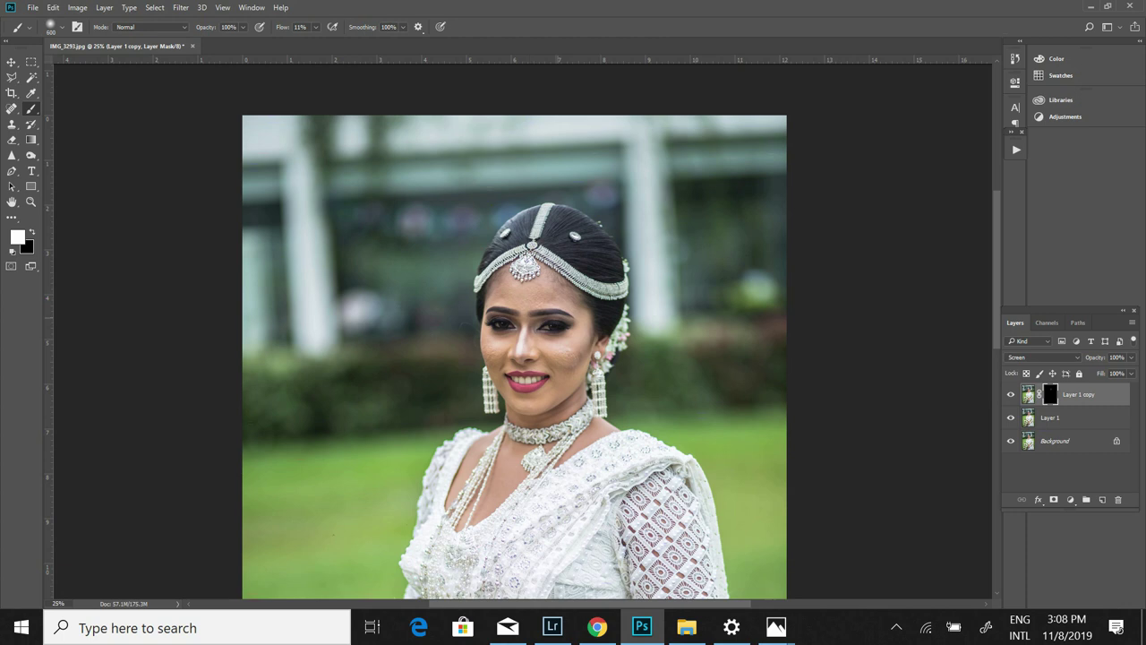
- Paint brightening back onto the nose, cheek and brow with a 500 brush, then lower flow to 6%
key("bracketright")
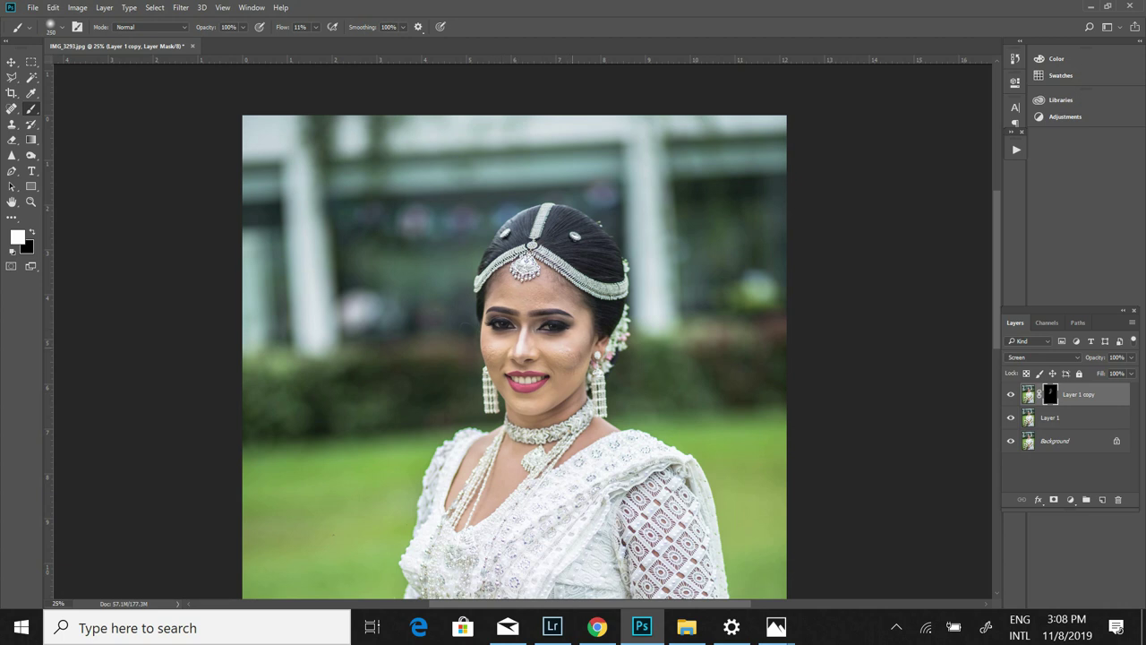
left_click_drag(550, 309, 533, 293)
left_click(497, 287)
left_click(315, 27)
left_click_drag(318, 41, 313, 41)
left_click(315, 28)
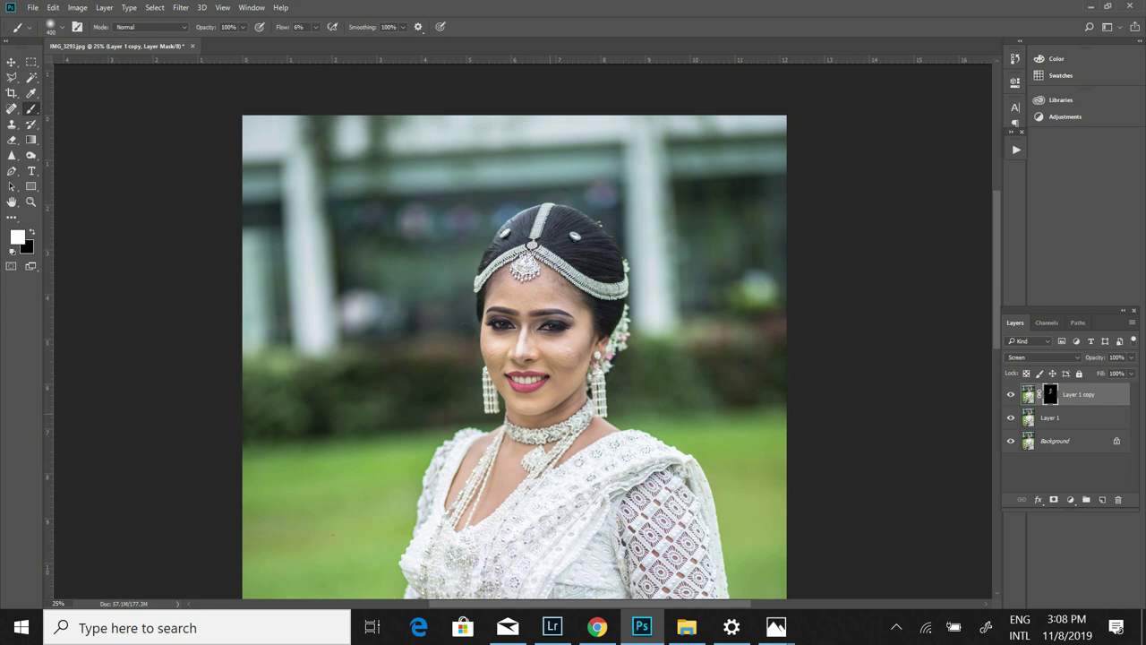
key("ctrl+minus")
- Brighten the wrist area, then the dress's lower-right and right edges with a ~1100 px, 17% flow brush
scroll(518, 376, "down", 3)
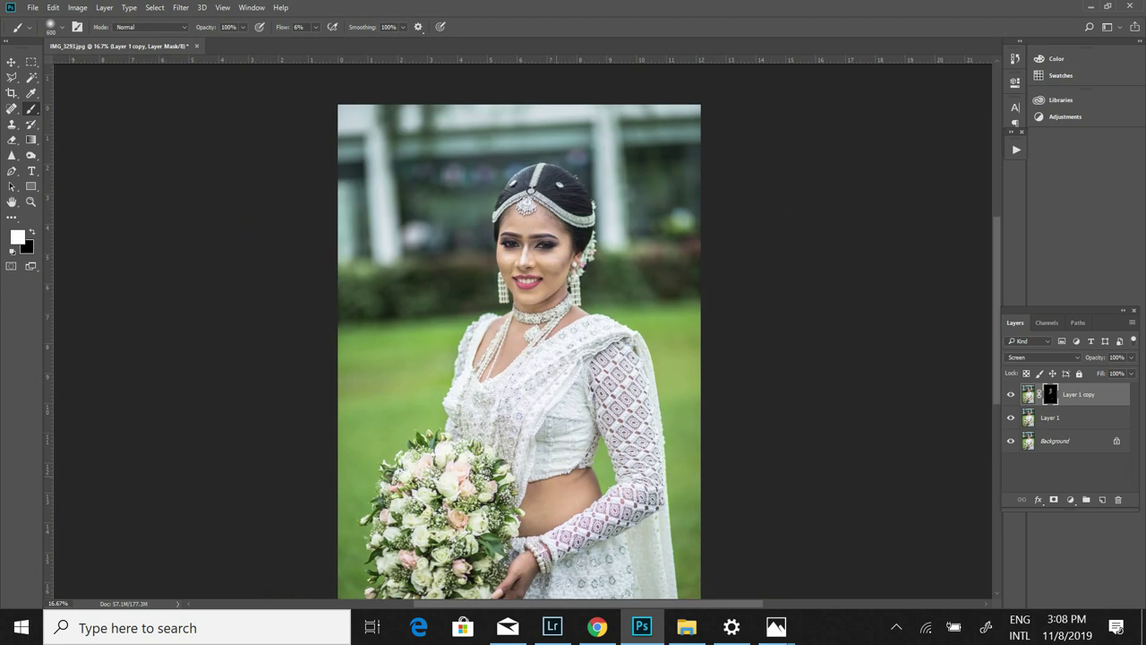
left_click_drag(541, 489, 541, 503)
scroll(520, 358, "down", 2)
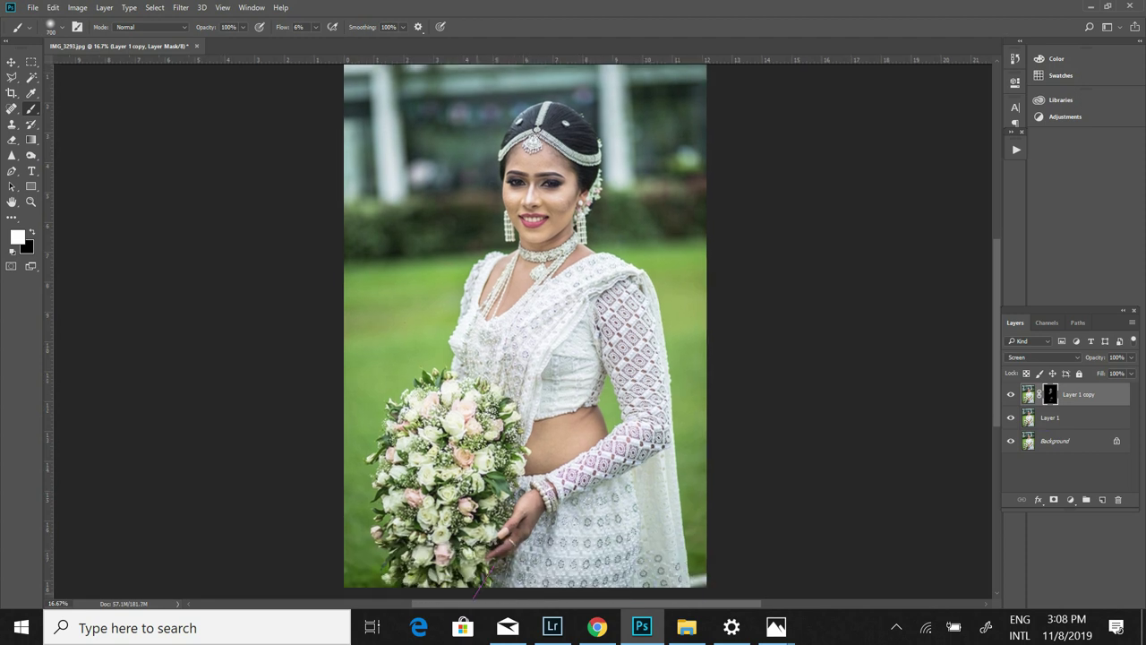
key("bracketright")
key("bracketright")
key("bracketright")
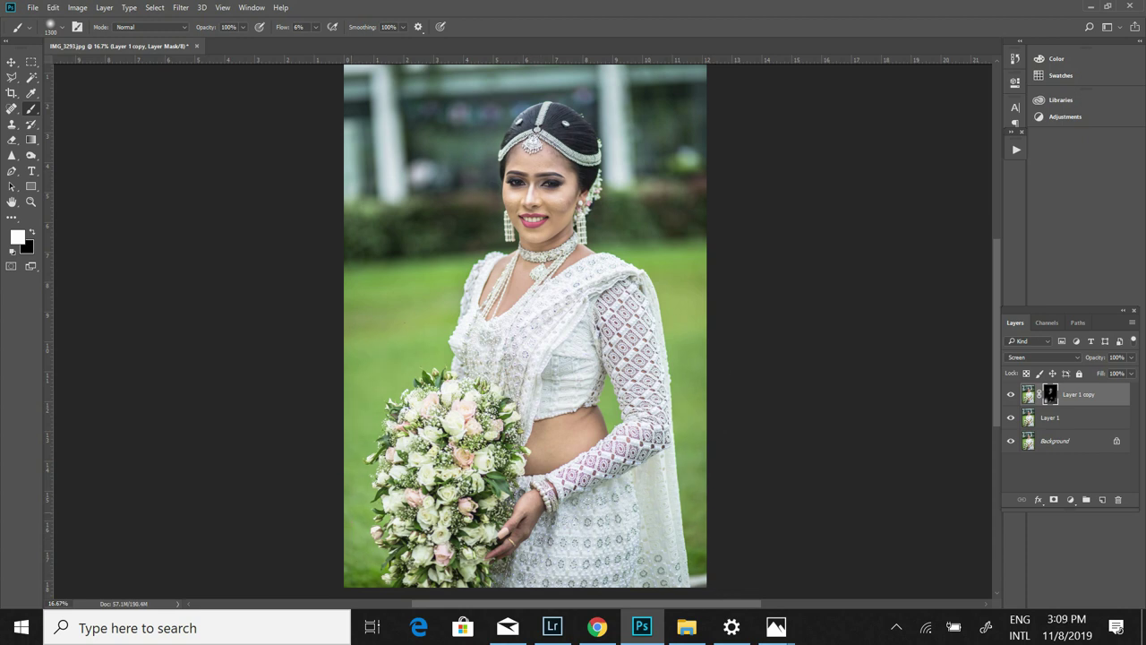
left_click(315, 27)
left_click_drag(313, 40, 322, 41)
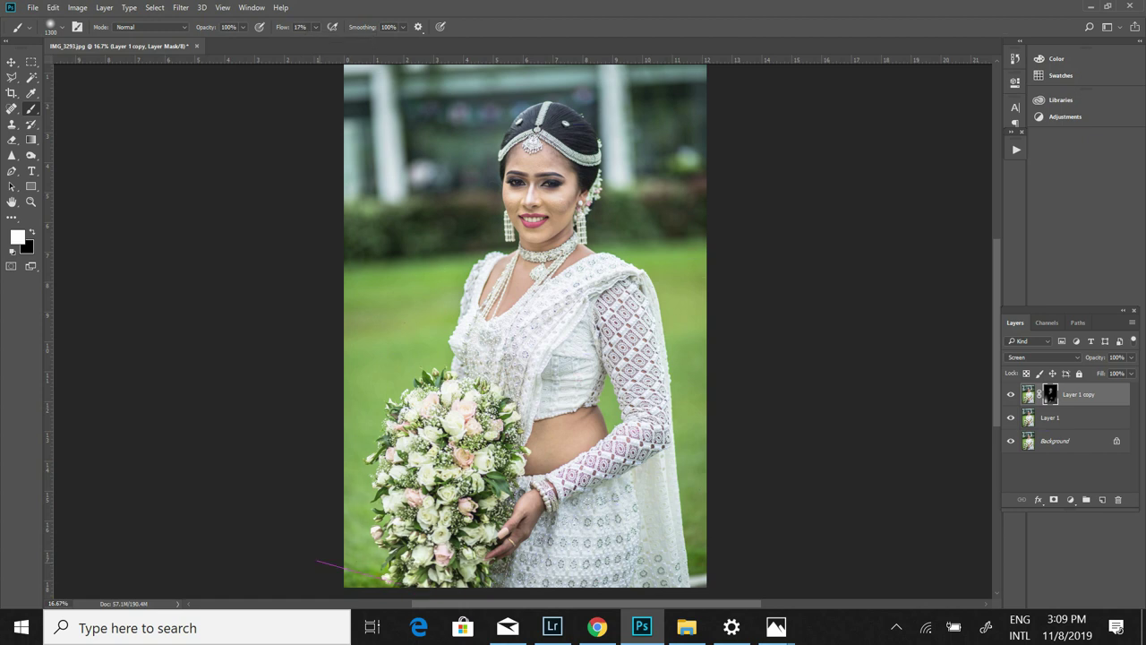
left_click_drag(665, 543, 681, 573)
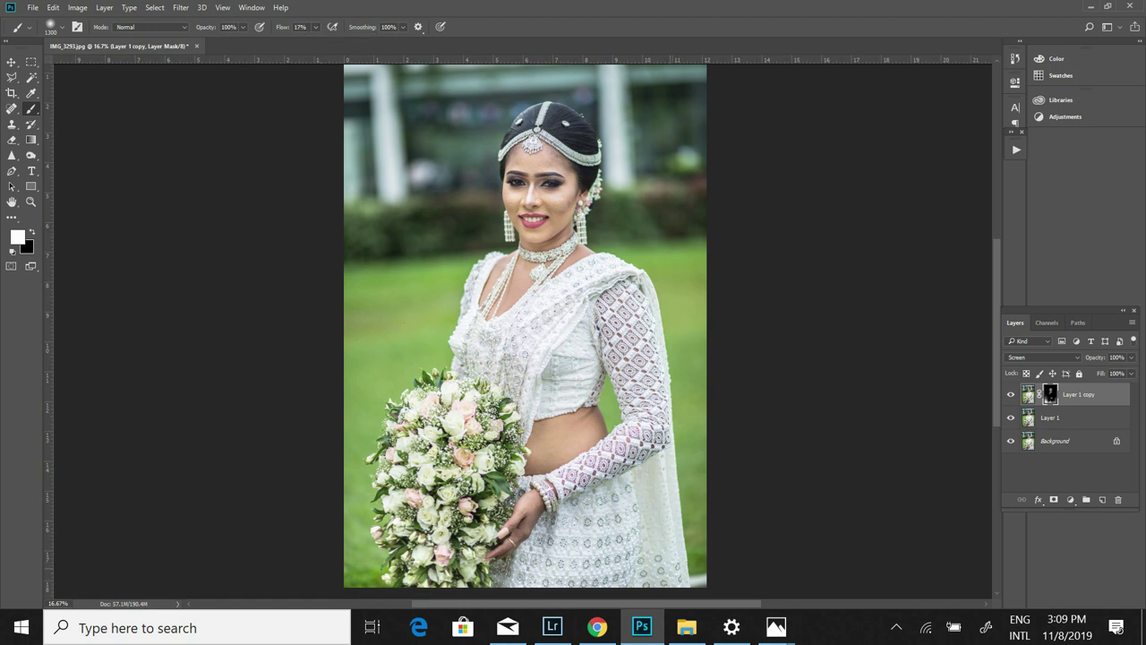
mouse_move(691, 470)
left_mouse_down()
mouse_move(690, 368)
mouse_move(685, 430)
left_mouse_up()
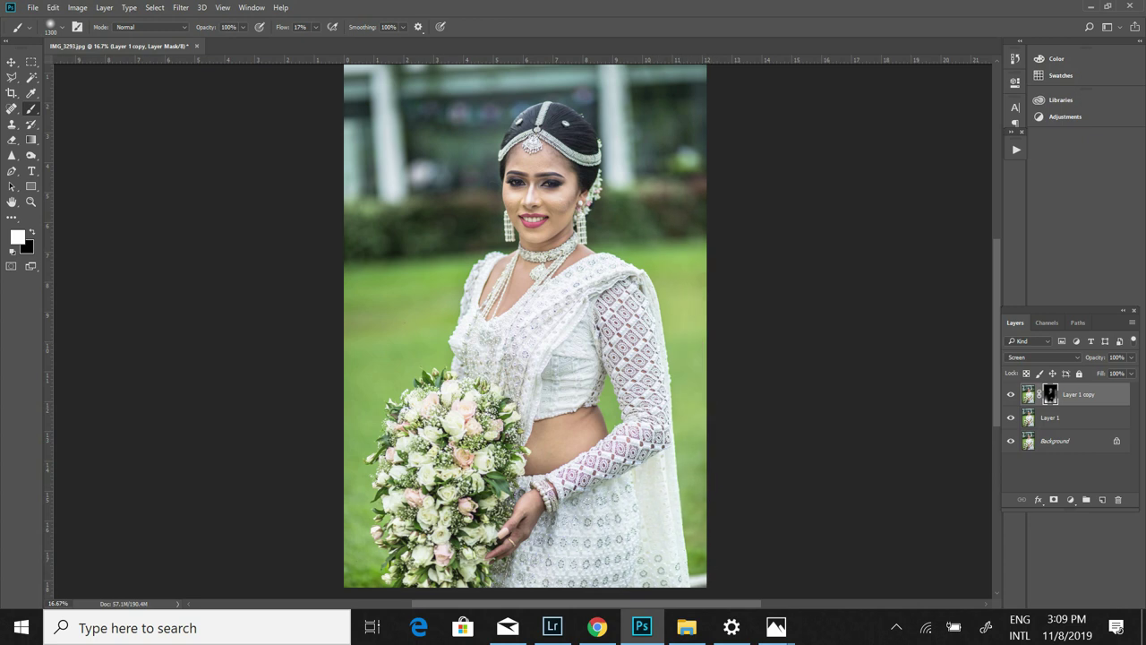
- Brighten the blurred background at the upper left and upper right, and the grass on the left
scroll(530, 325, "left", 1)
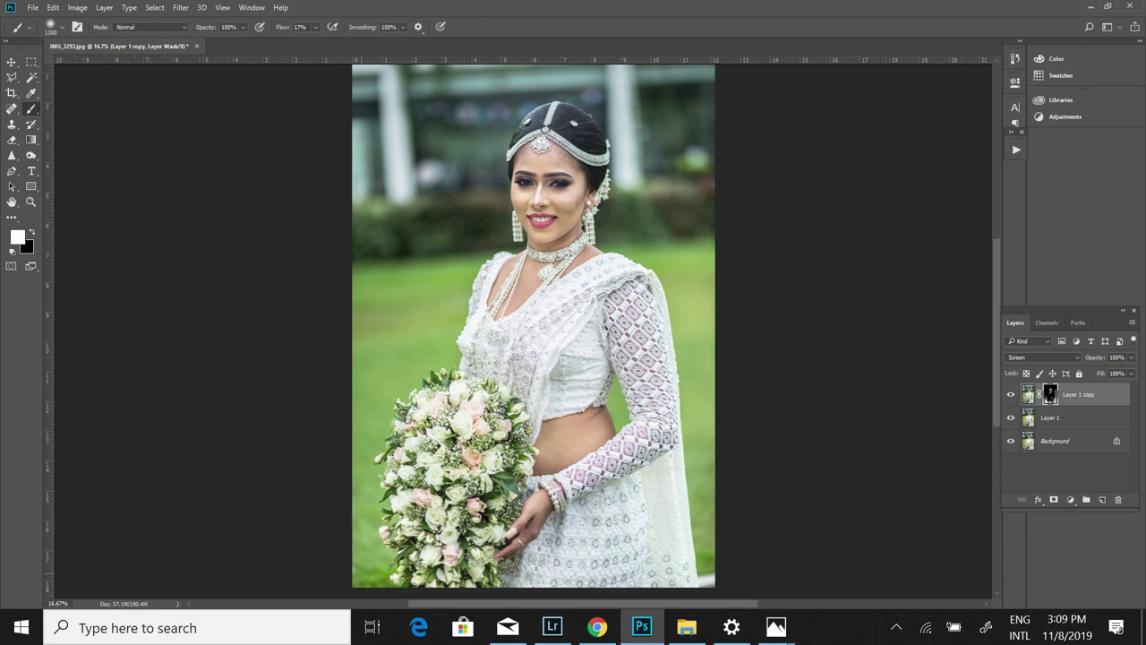
scroll(533, 327, "up", 3)
left_click_drag(376, 309, 407, 300)
left_click_drag(448, 179, 387, 358)
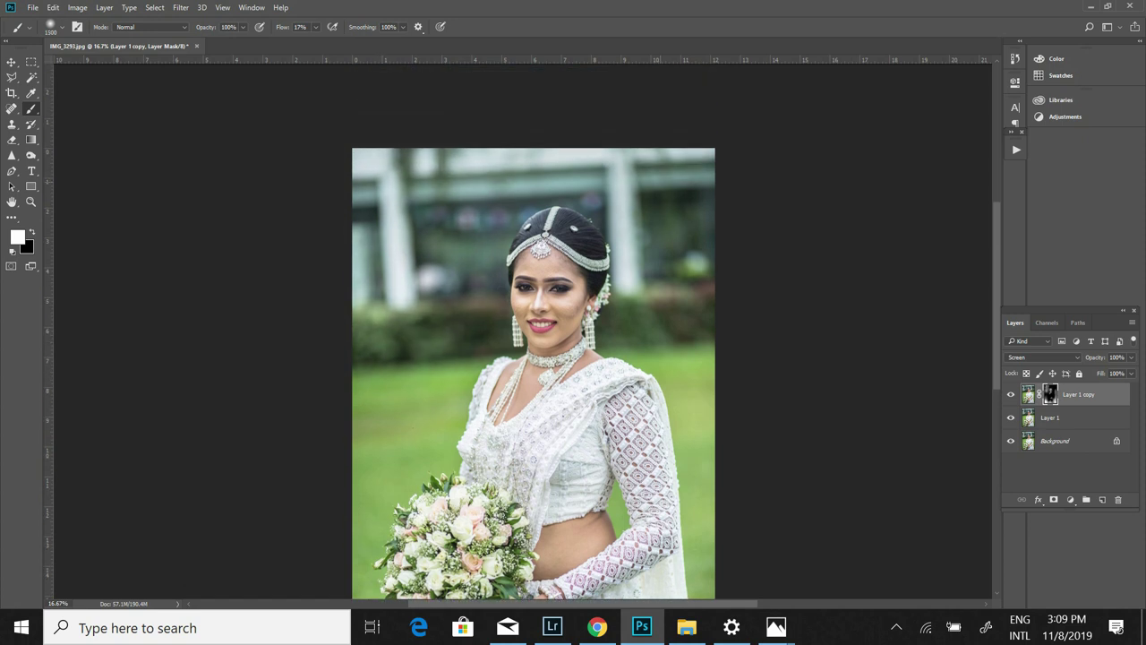
left_click_drag(708, 166, 635, 259)
left_click_drag(707, 163, 697, 158)
left_click_drag(375, 399, 448, 366)
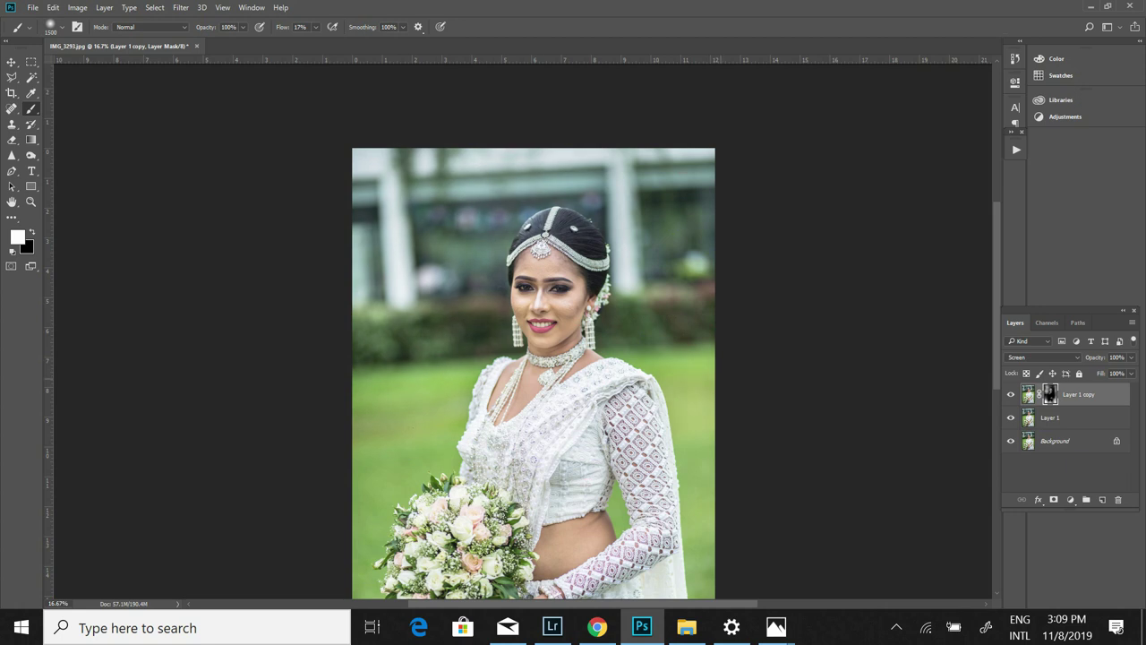
scroll(541, 376, "down", 2)
scroll(541, 341, "down", 2)
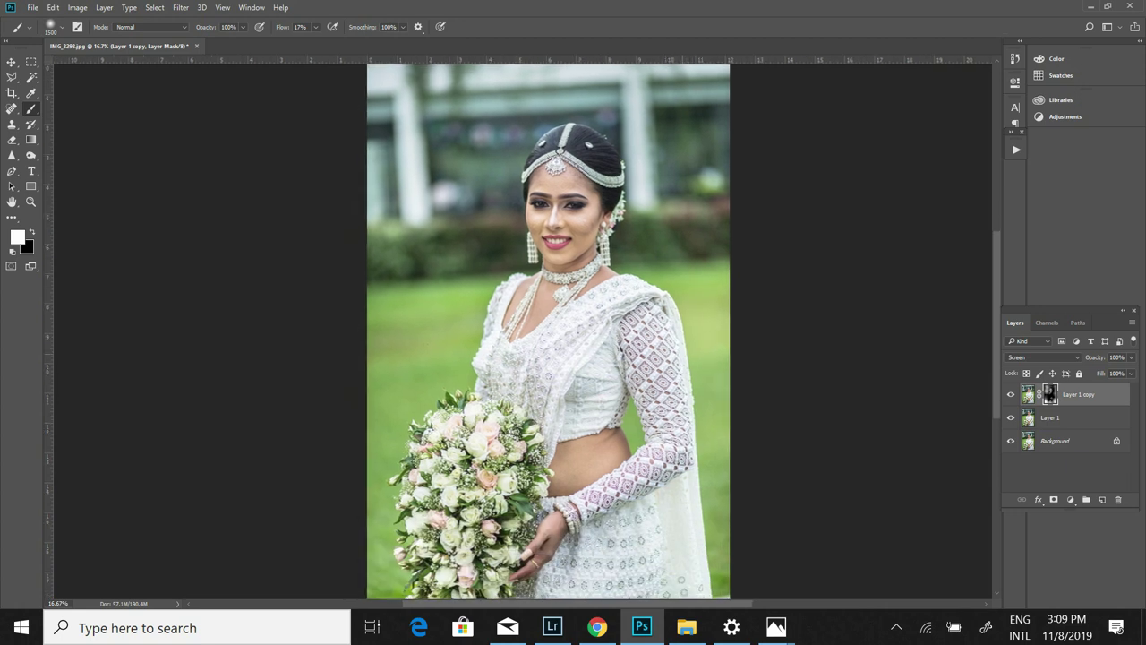
scroll(548, 331, "down", 3)
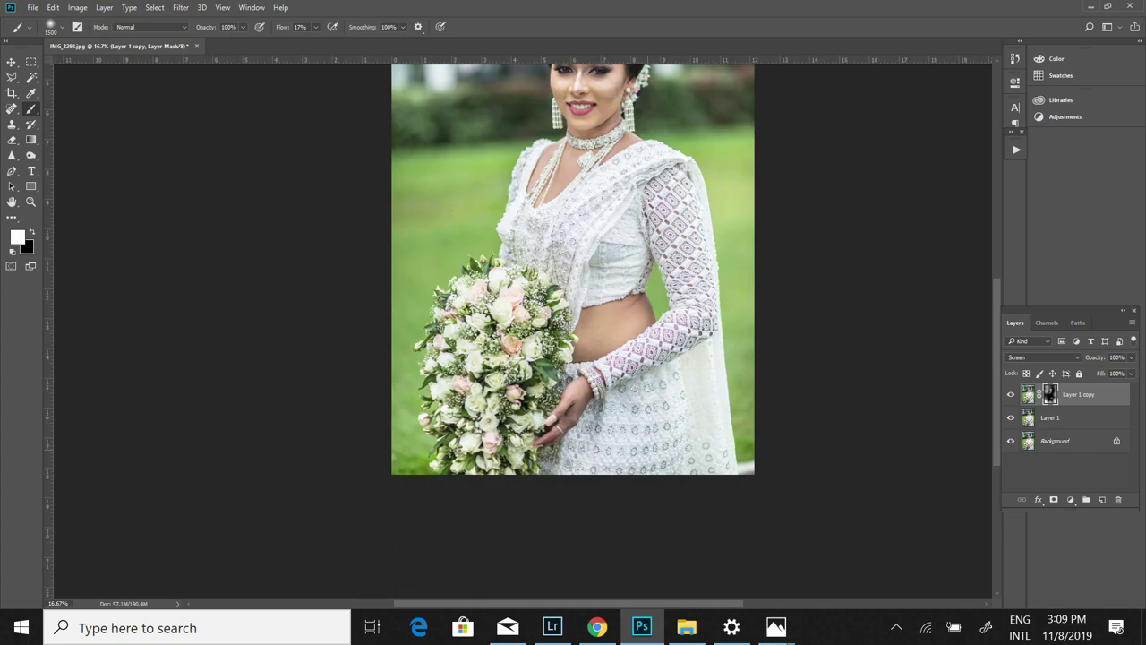
scroll(548, 332, "up", 2)
scroll(548, 331, "up", 1)
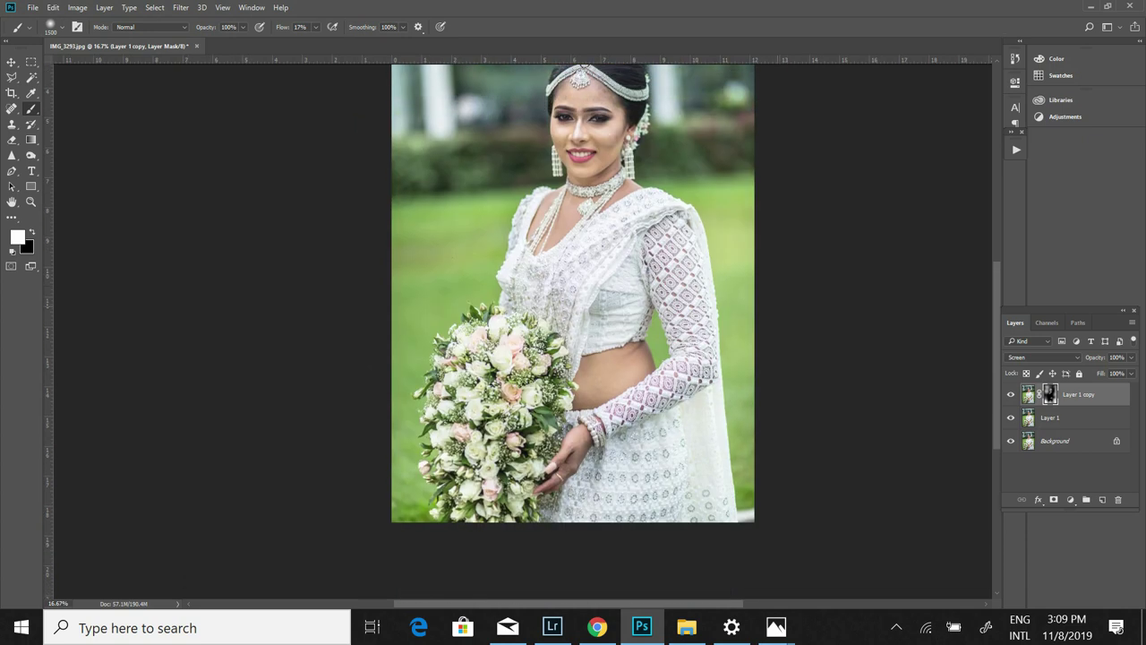
scroll(574, 332, "up", 2)
scroll(573, 331, "up", 2)
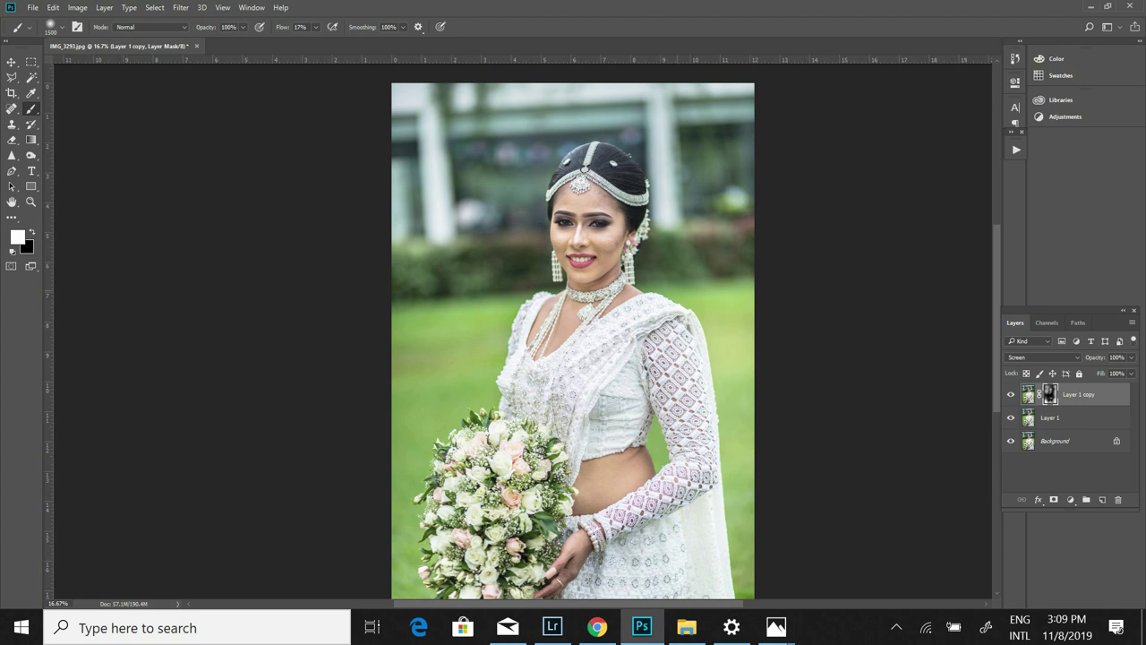
scroll(573, 331, "down", 1)
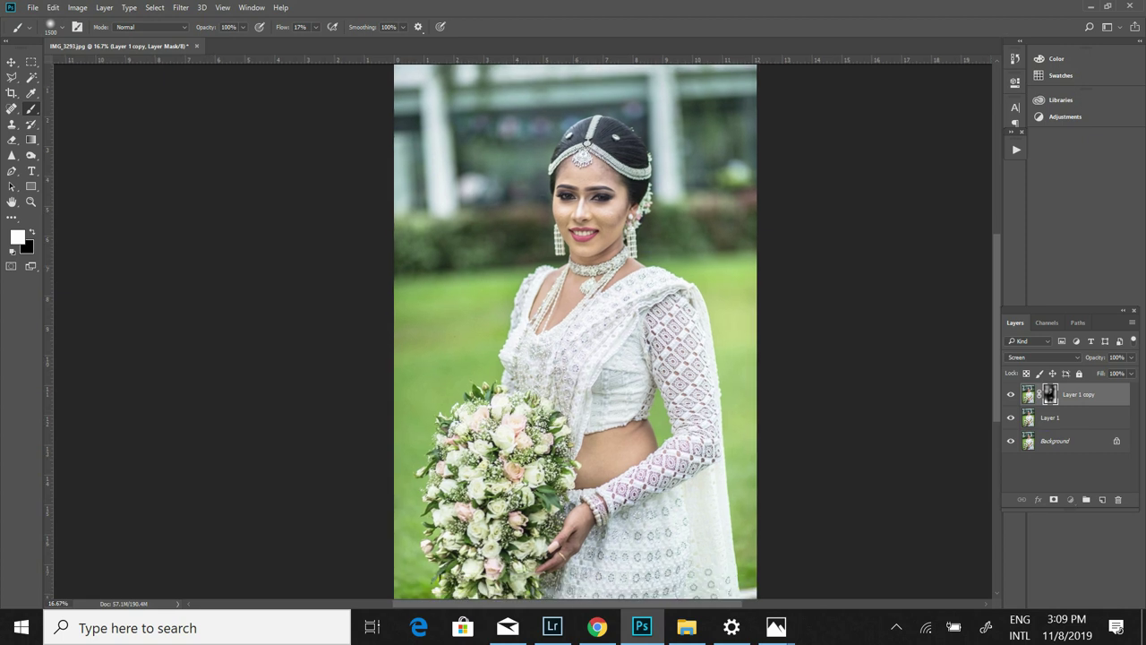
- Merge Layer 1 with Layer 1 copy and duplicate the result as Layer 1 copy 2
left_click(1066, 417, "ctrl")
right_click(1065, 417)
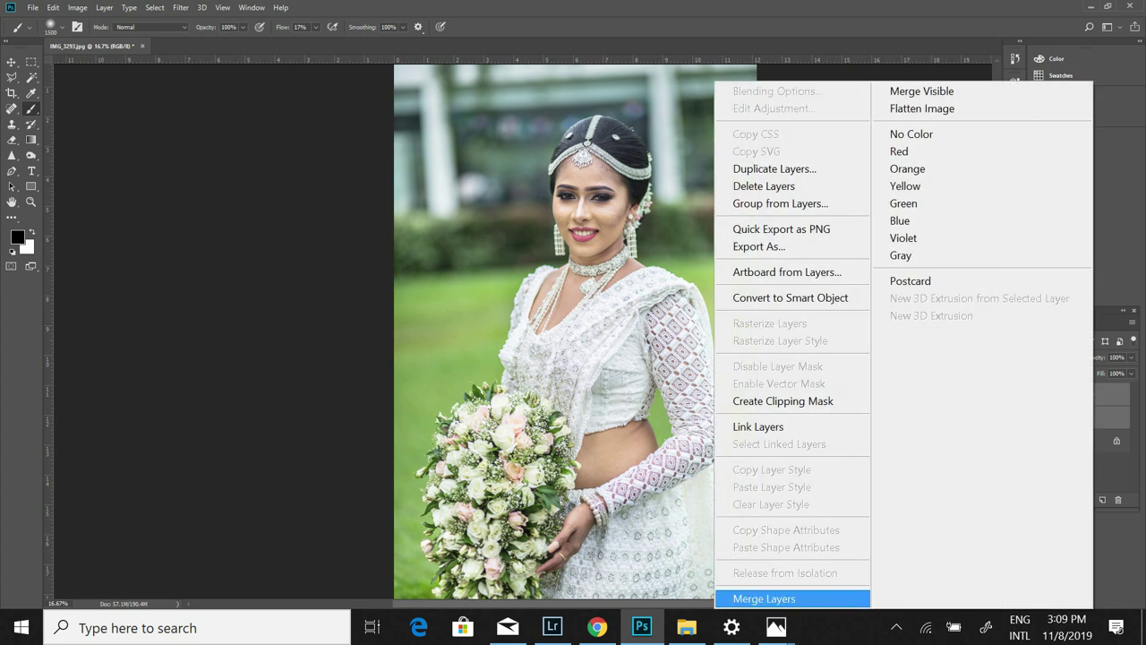
left_click(764, 598)
key("ctrl+j")
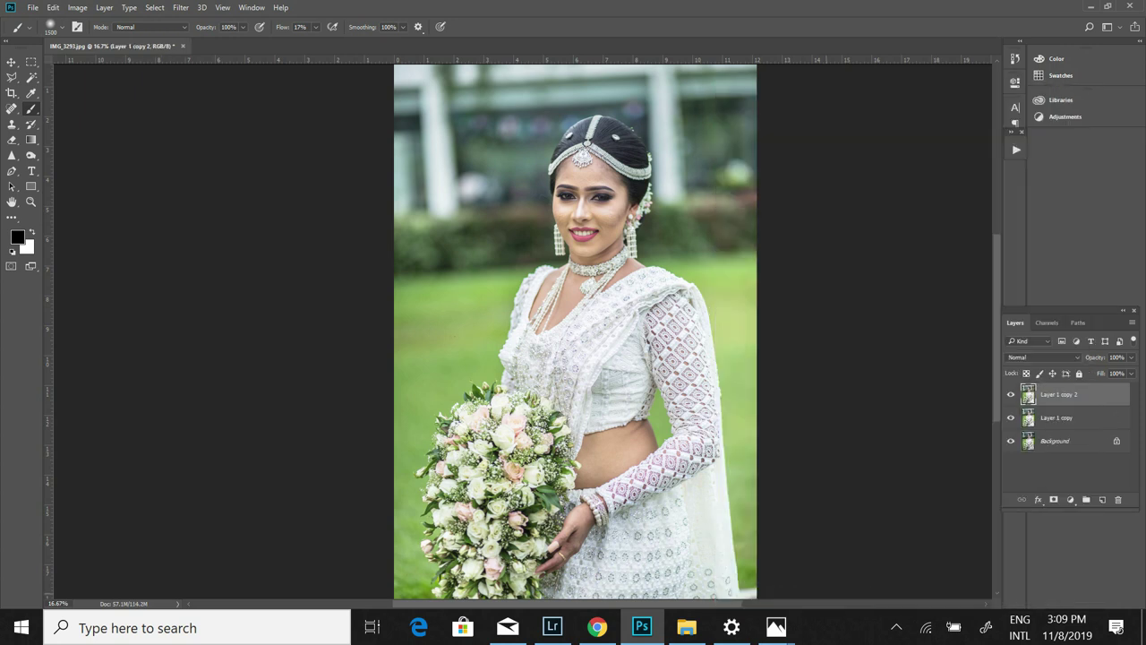
key("v")
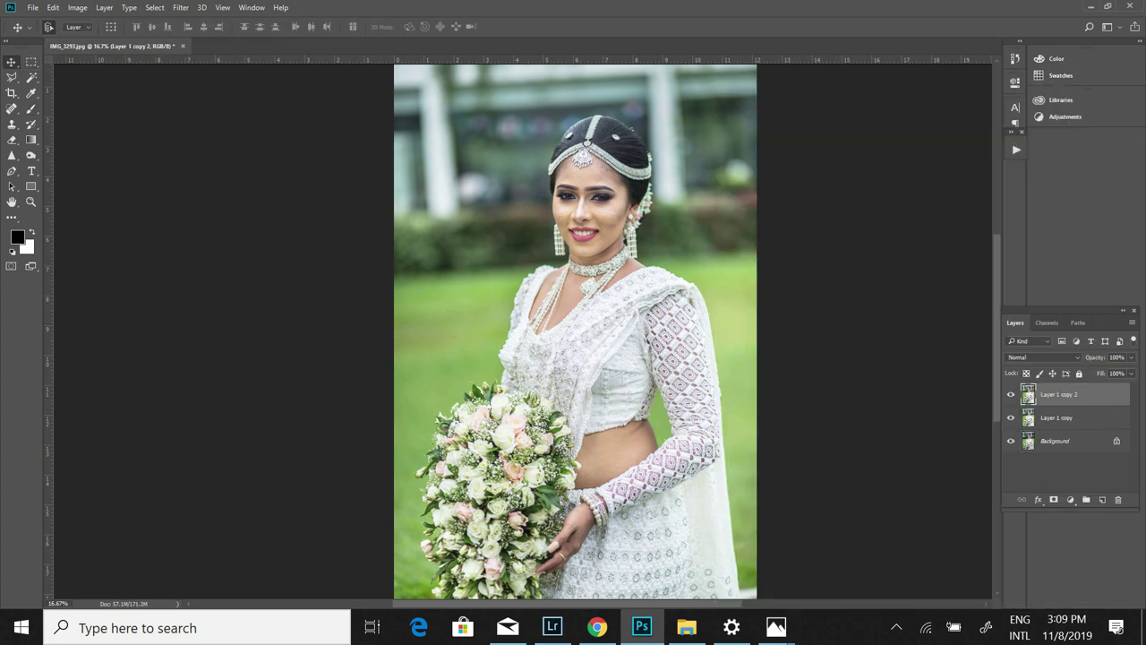
scroll(575, 331, "down", 2)
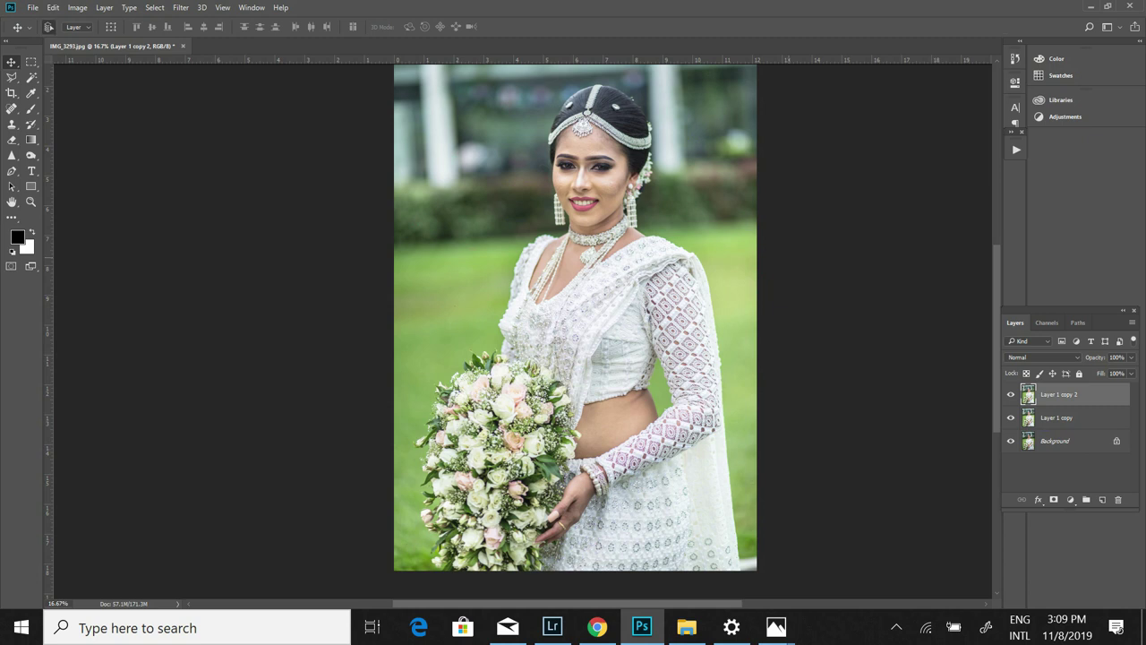
key("ctrl+plus")
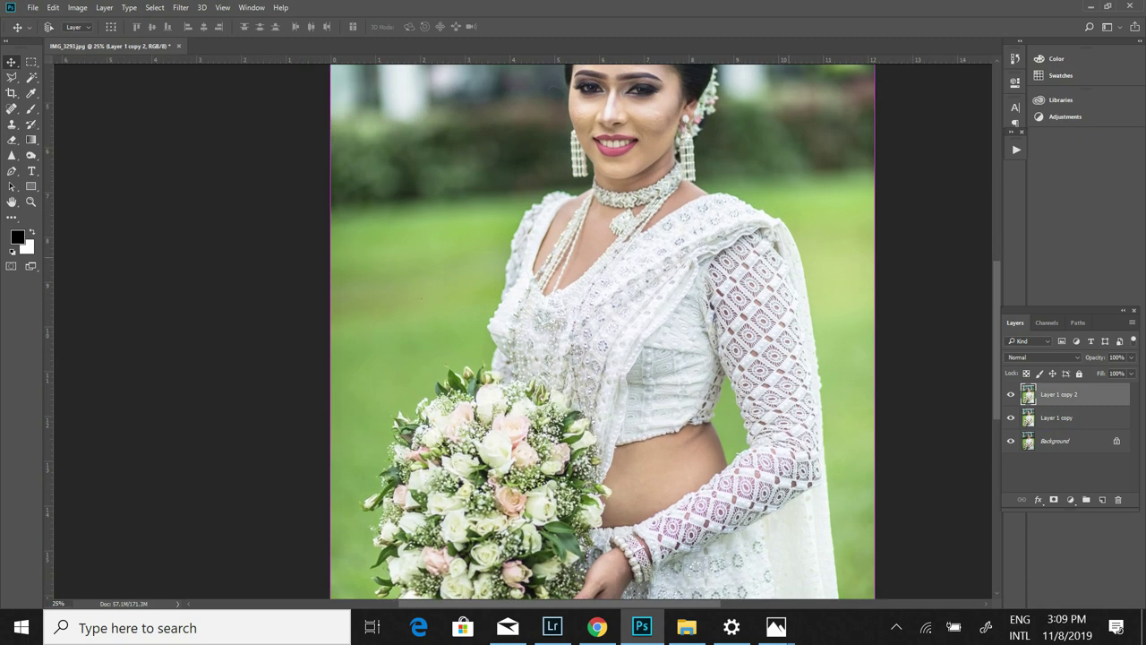
key("ctrl+minus")
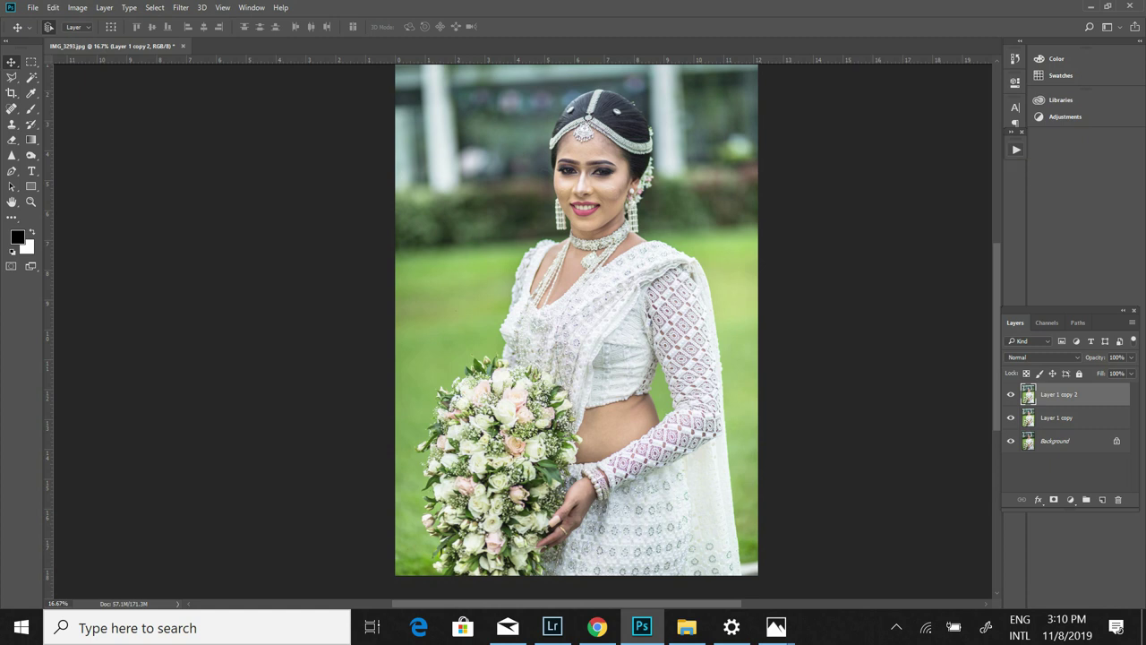
- Play the Magic brush Retouch action, continuing past the unavailable Select step
left_click(1017, 150)
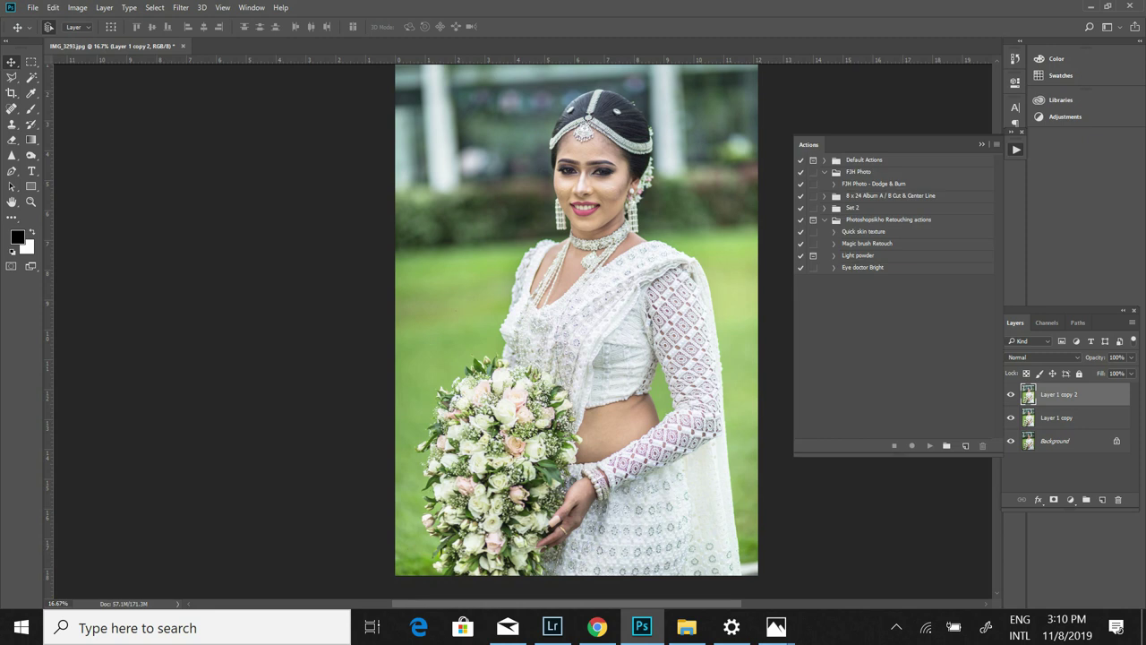
left_click(867, 243)
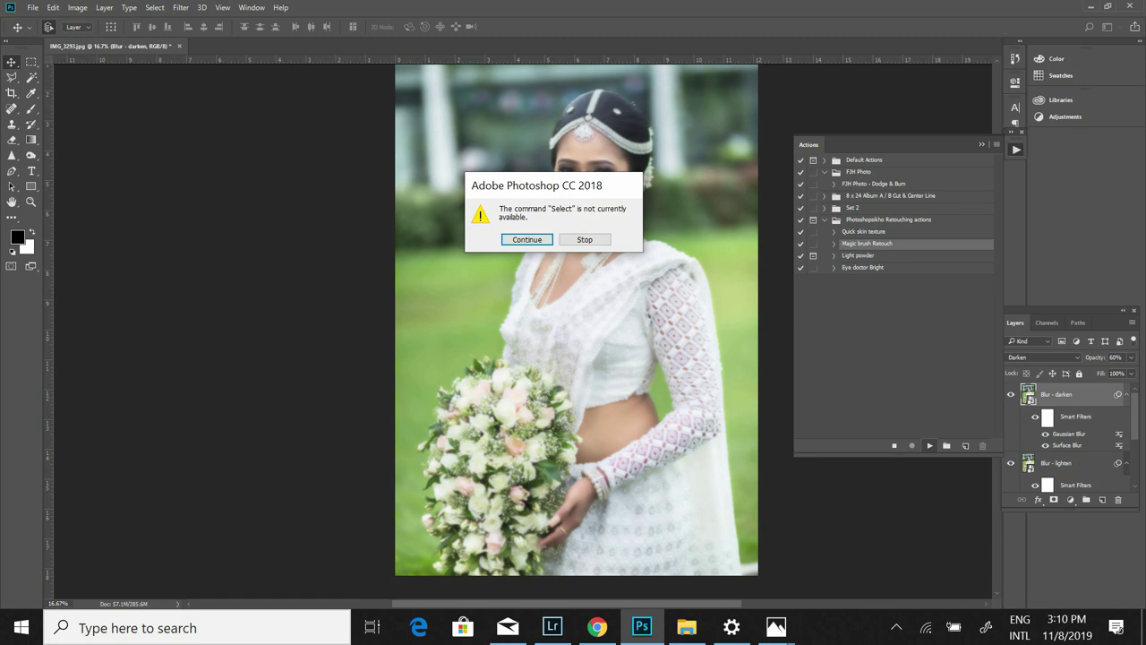
key("Return")
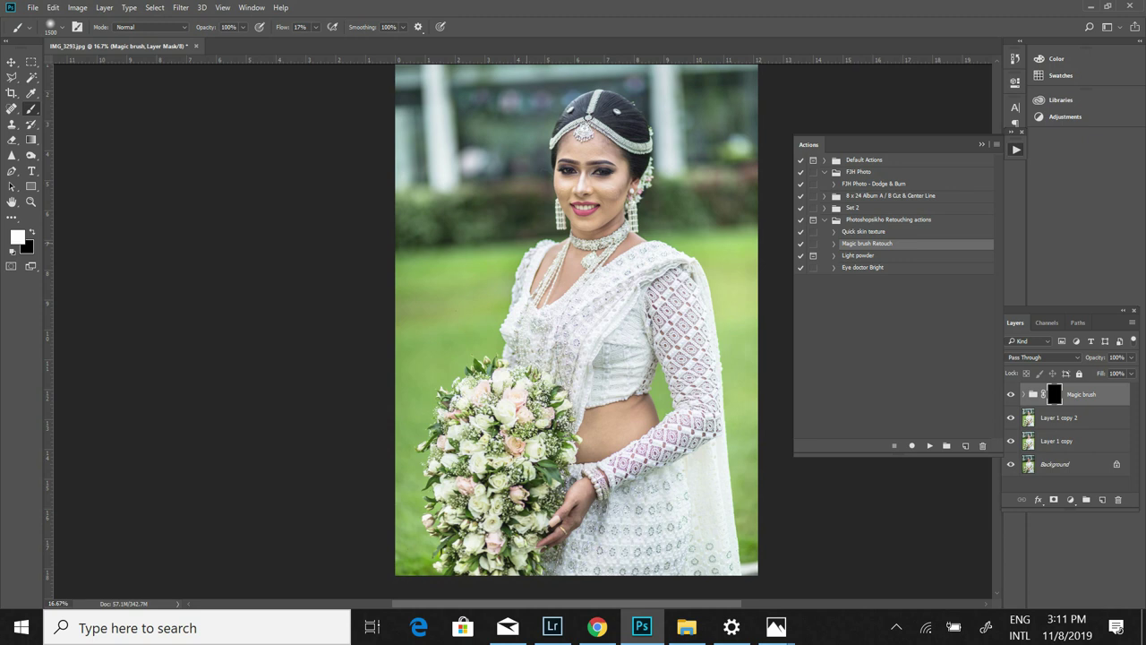
- Zoom in to 66.7% on the bride's face
scroll(593, 271, "up", 1)
scroll(593, 272, "up", 1)
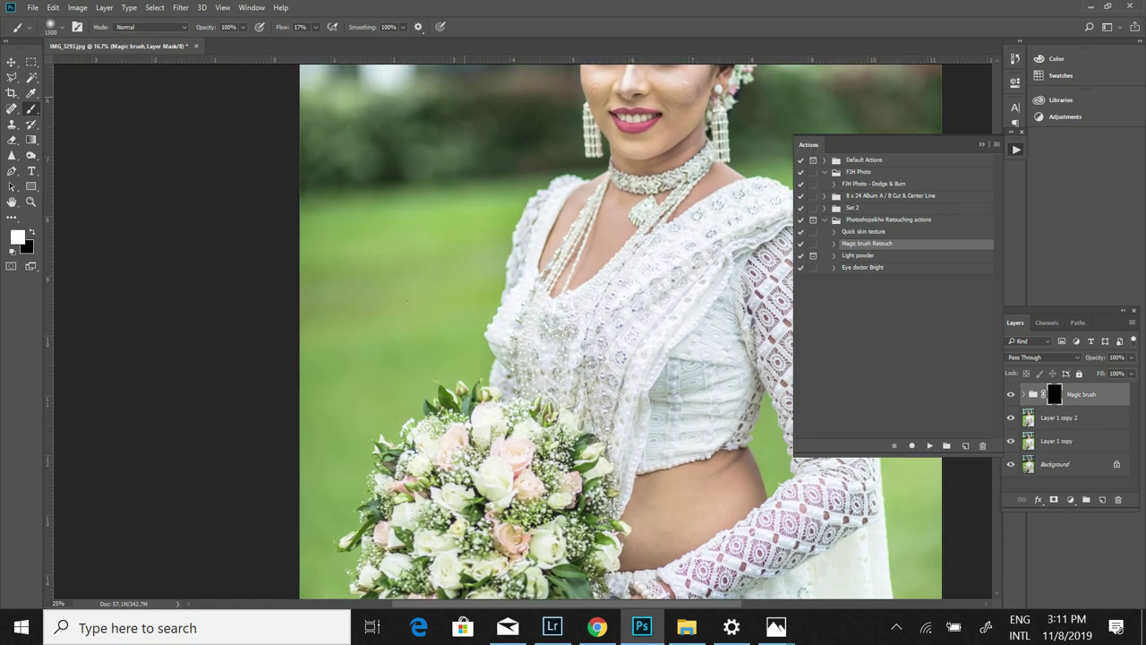
scroll(592, 272, "up", 1)
scroll(593, 272, "up", 1)
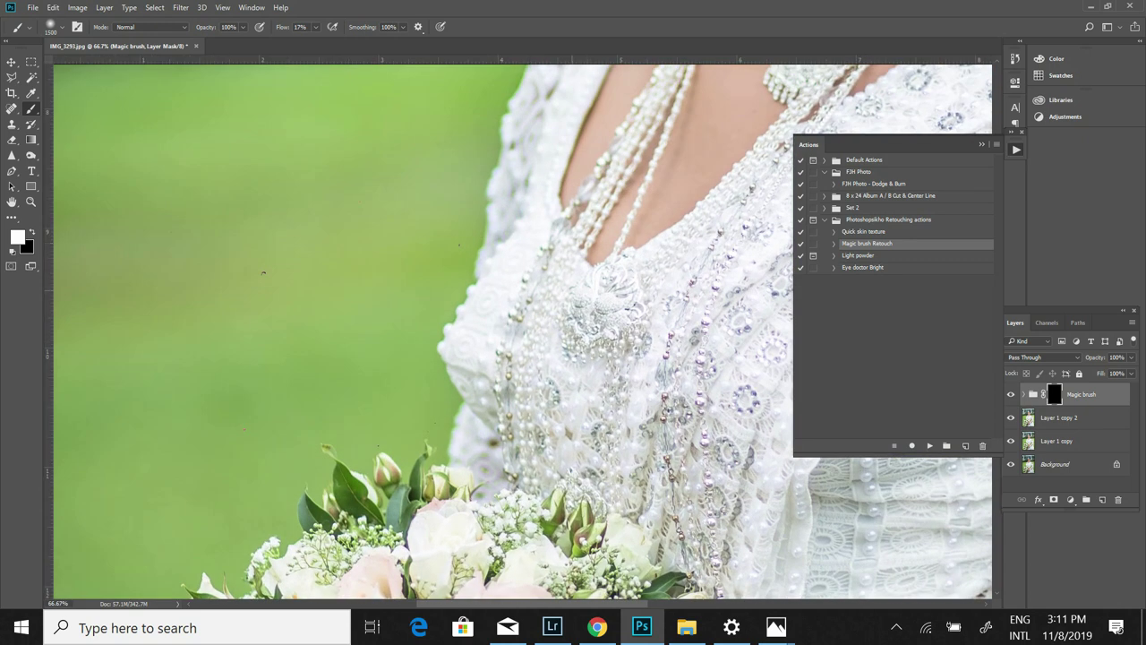
scroll(263, 273, "up", 3)
scroll(263, 273, "up", 3)
scroll(263, 272, "up", 3)
scroll(263, 273, "up", 2)
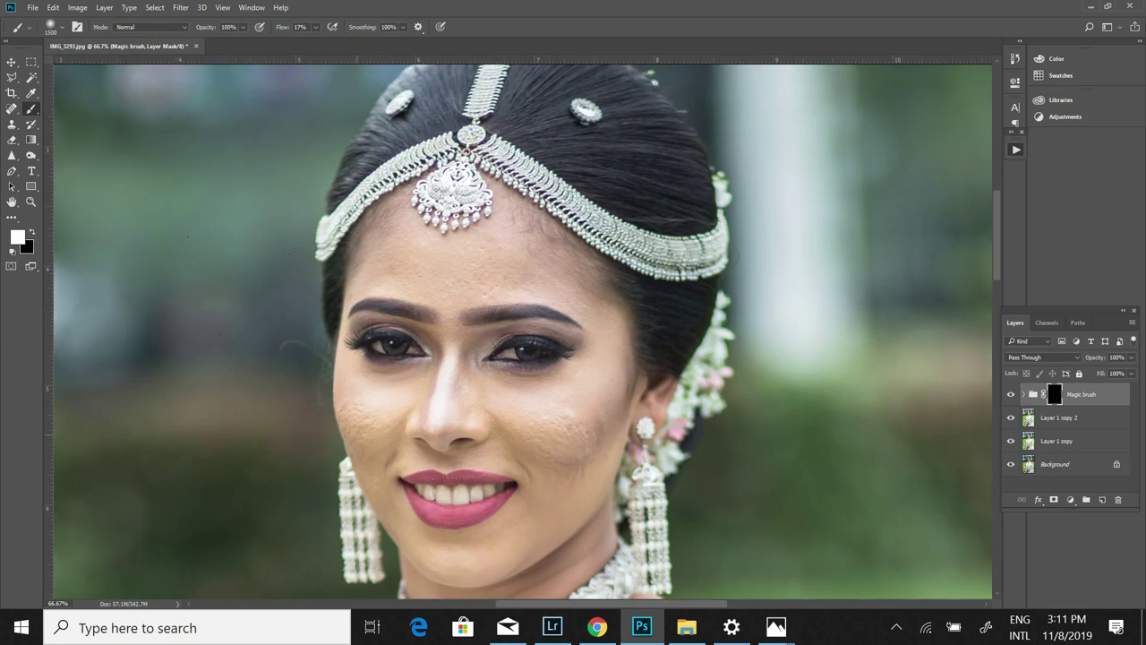
- Set the brush to 90 px with 11% flow
key("bracketleft")
key("bracketleft")
key("bracketleft")
key("bracketright")
key("bracketright")
key("bracketright")
left_click_drag(316, 27, 311, 42)
left_click(314, 27)
left_click_drag(311, 41, 318, 41)
key("bracketleft")
key("bracketleft")
key("bracketleft")
key("bracketright")
- Raise brush flow to 18% and paint the softening over the skin at about 90 px
left_click(315, 26)
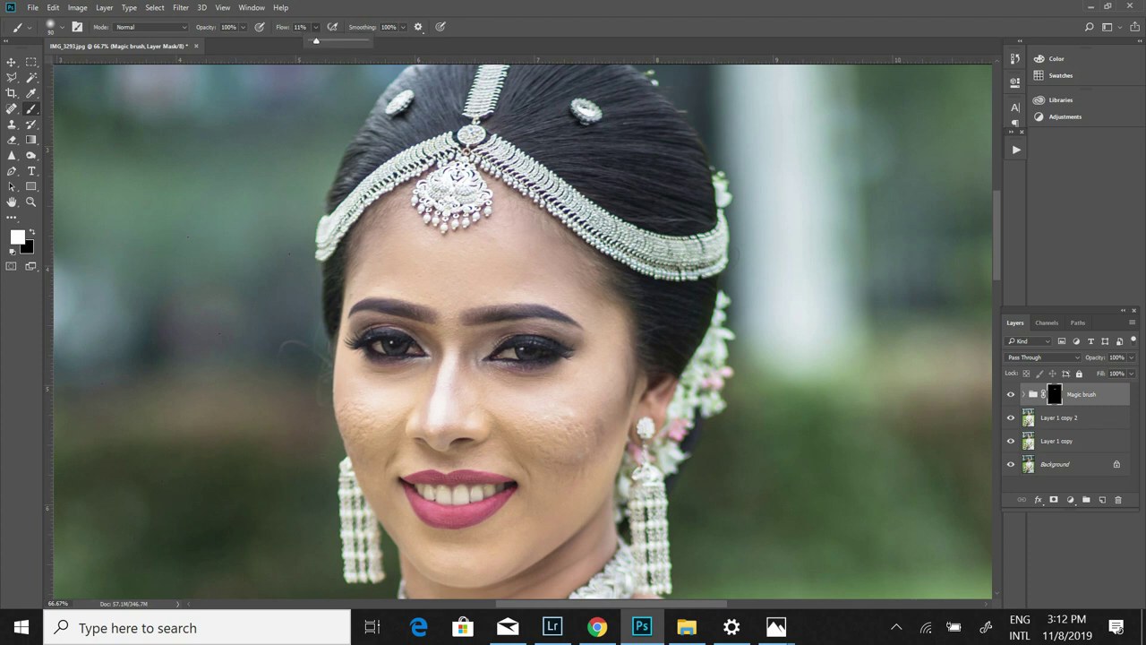
left_click_drag(316, 41, 320, 41)
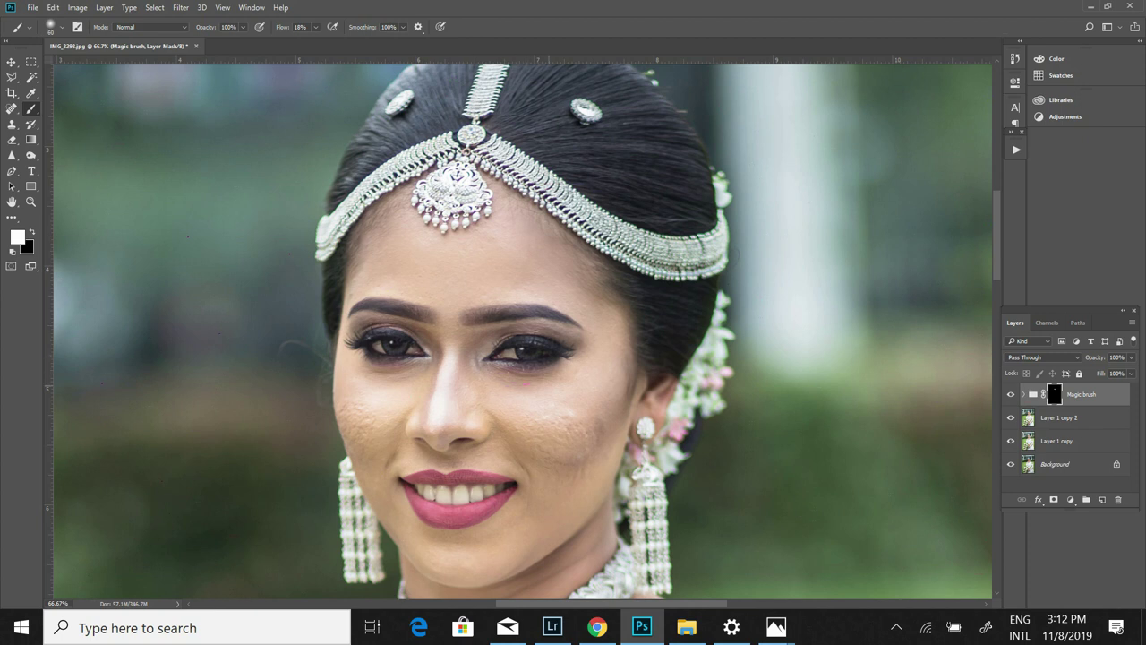
key("bracketleft")
key("bracketright")
key("bracketleft")
- Toggle the Magic brush group off and on to compare before and after, then keep painting at 90–100 px
left_click(1011, 394)
key("ctrl+minus")
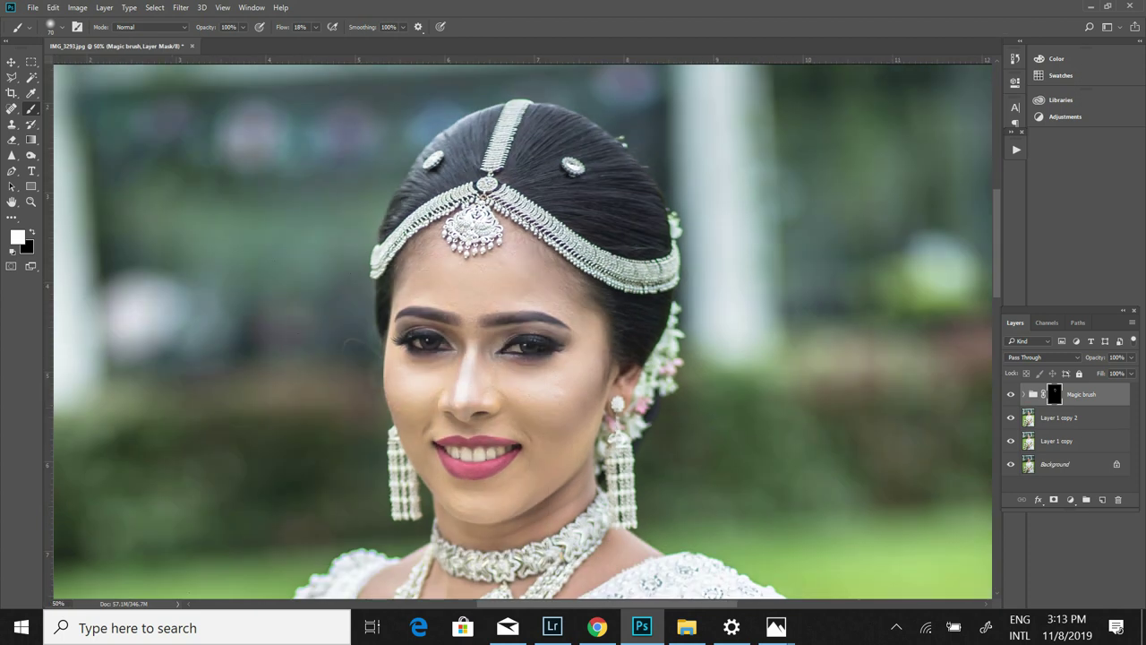
left_click(1011, 394)
key("bracketleft")
key("ctrl+minus")
key("ctrl+minus")
key("ctrl+plus")
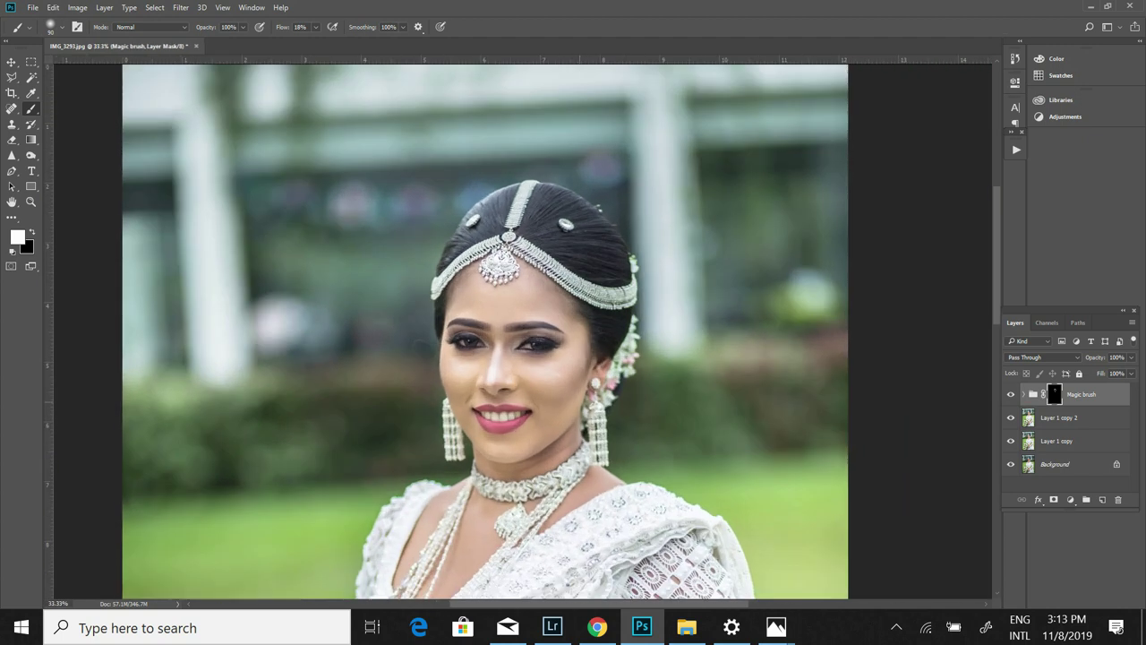
key("ctrl+plus")
key("ctrl+minus")
key("ctrl+minus")
key("bracketright")
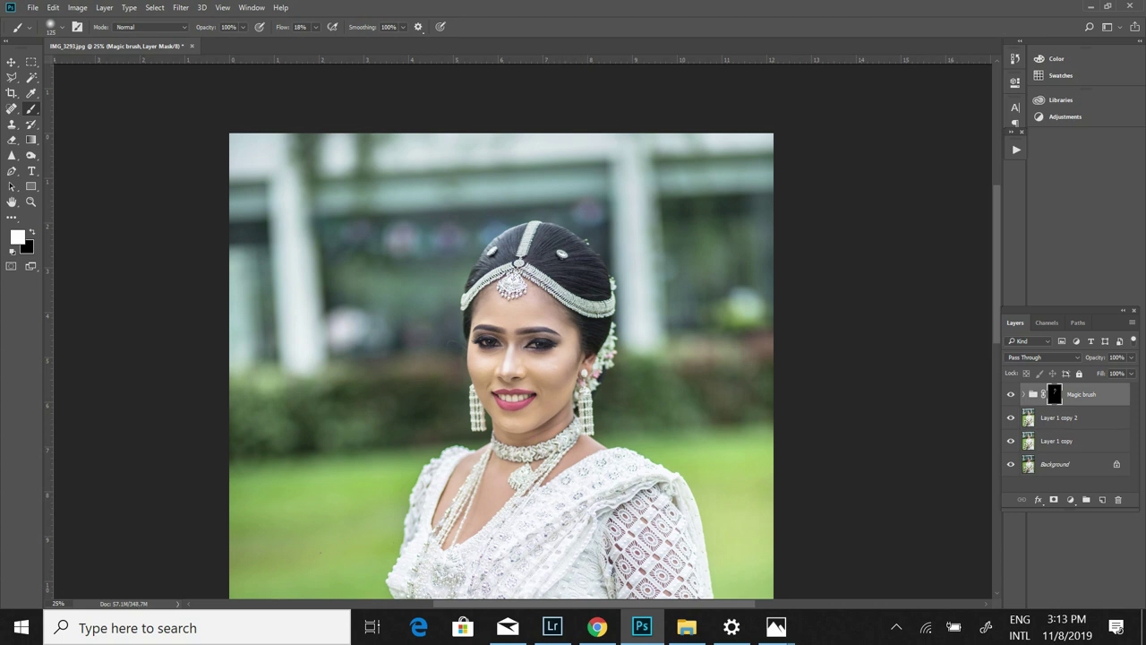
- Merge the retouch layers into one Magic brush layer, duplicate it, and launch the Camera Raw Filter
left_click(1057, 441, "shift")
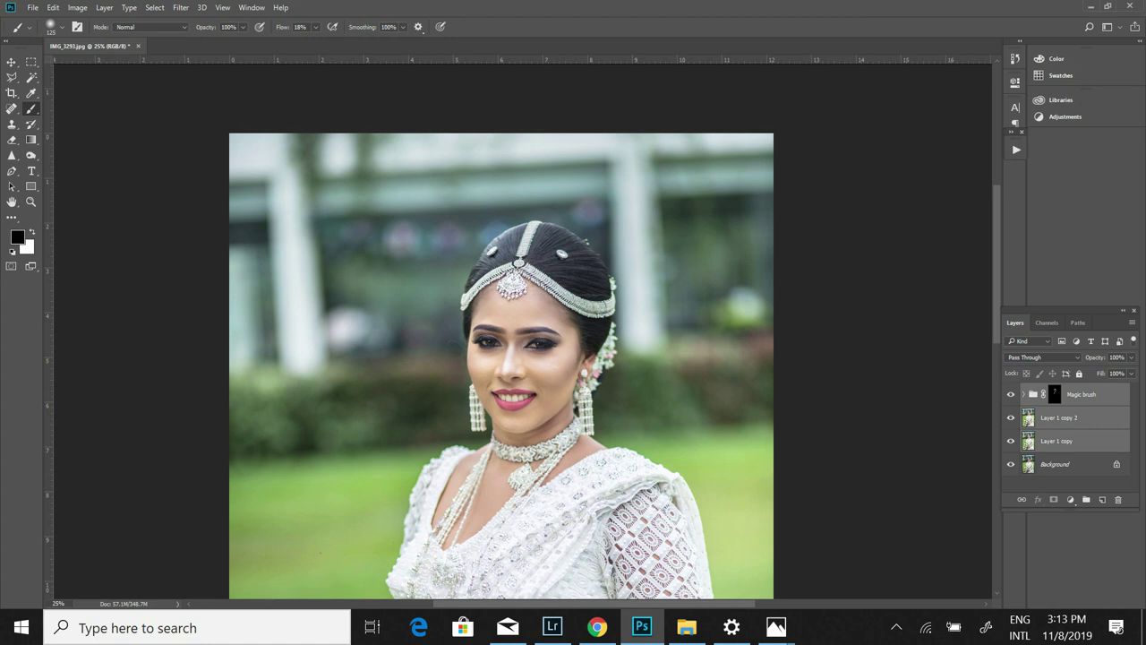
right_click(1081, 430)
left_click(751, 599)
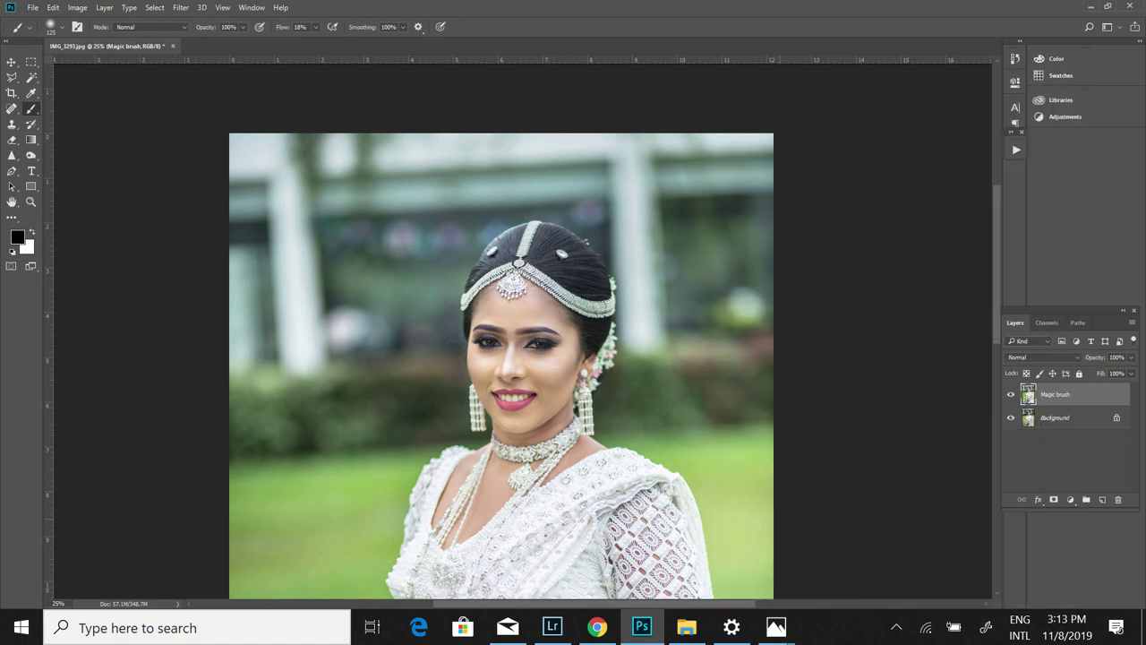
key("ctrl+j")
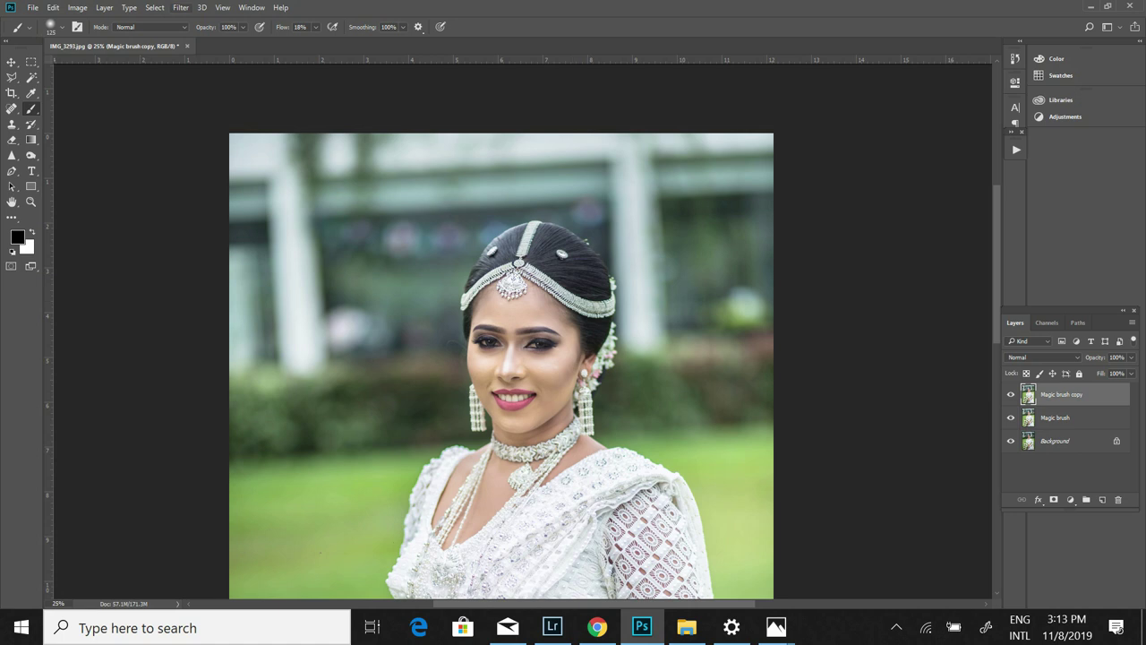
left_click(181, 7)
left_click(62, 109)
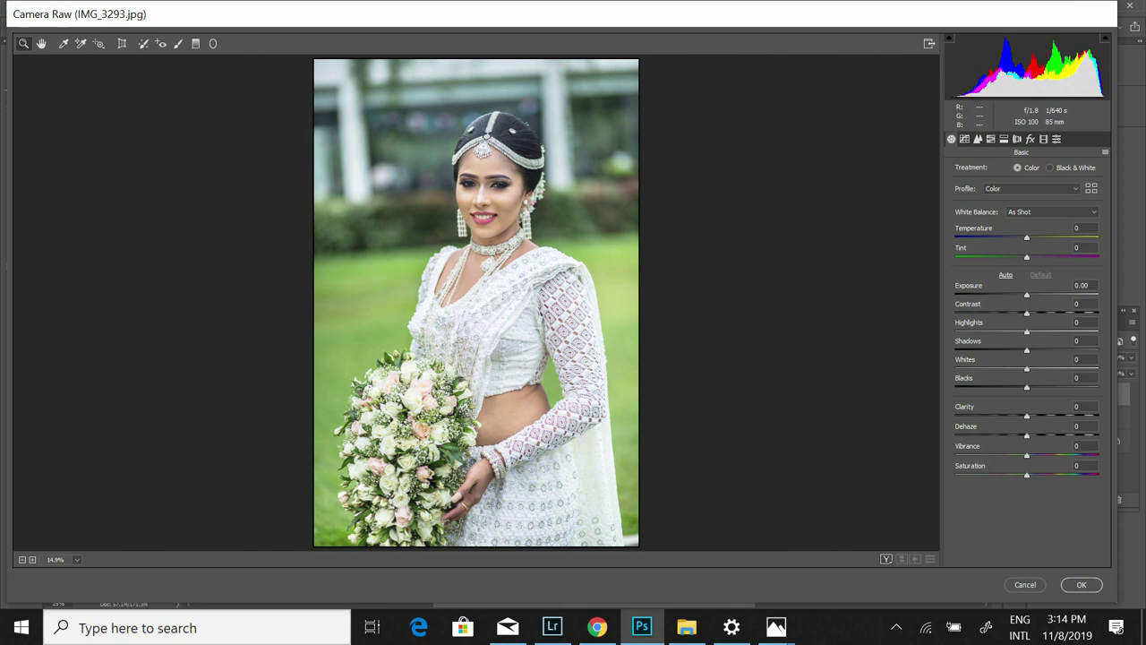
- Set Highlights -4, Contrast +3, Shadows +23, Whites -18 and Blacks -14
left_click(1085, 323)
key("Down")
key("Down")
key("Down")
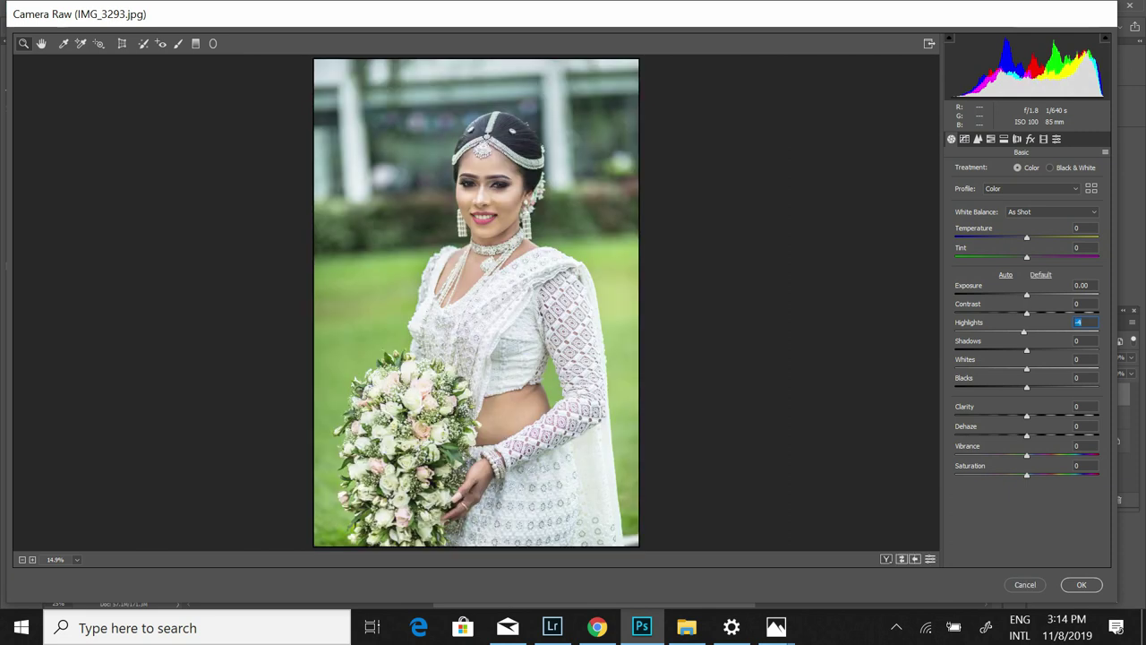
left_click(1084, 304)
key("Up")
key("Up")
key("Up")
left_click(1082, 340)
key("shift+Up")
key("shift+Up")
key("Up")
key("Up")
key("Up")
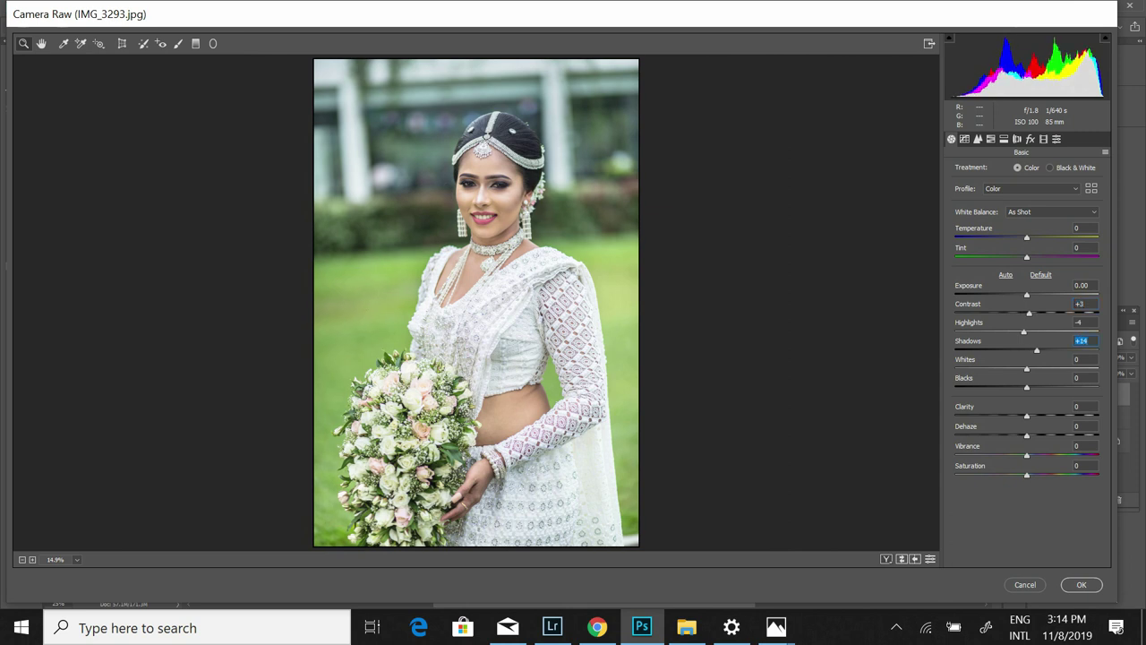
key("Tab")
key("shift+Down")
key("shift+Down")
key("Up")
key("Up")
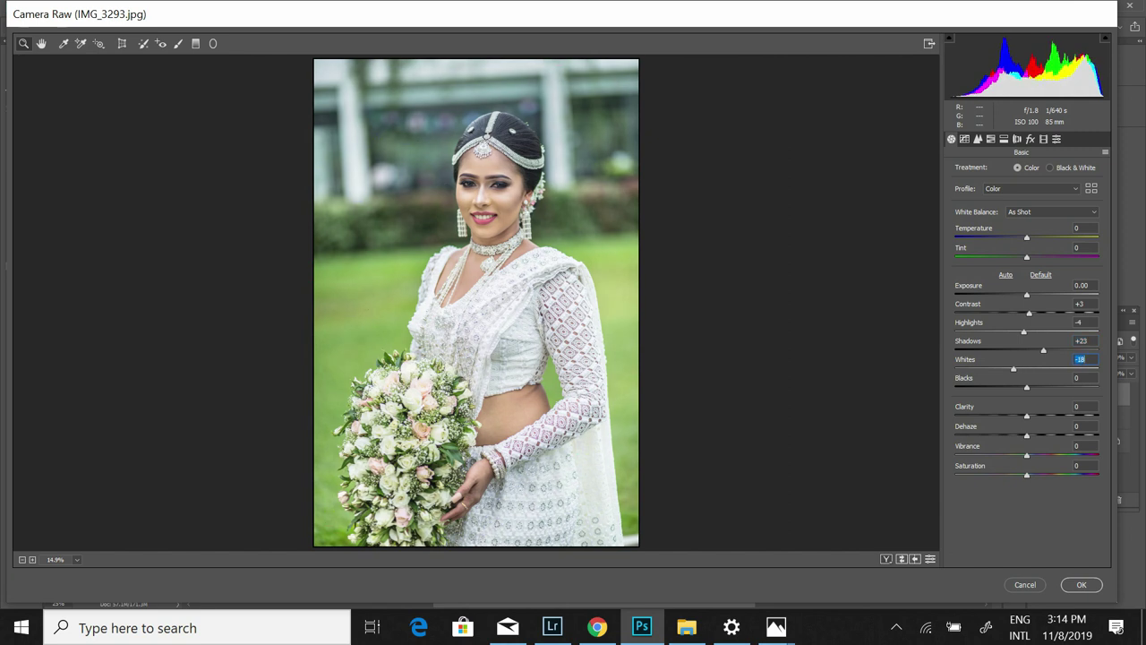
key("Tab")
key("shift+Up")
key("shift+Up")
key("Up")
key("shift+Down")
key("shift+Down")
key("shift+Down")
key("Down")
key("Down")
key("Down")
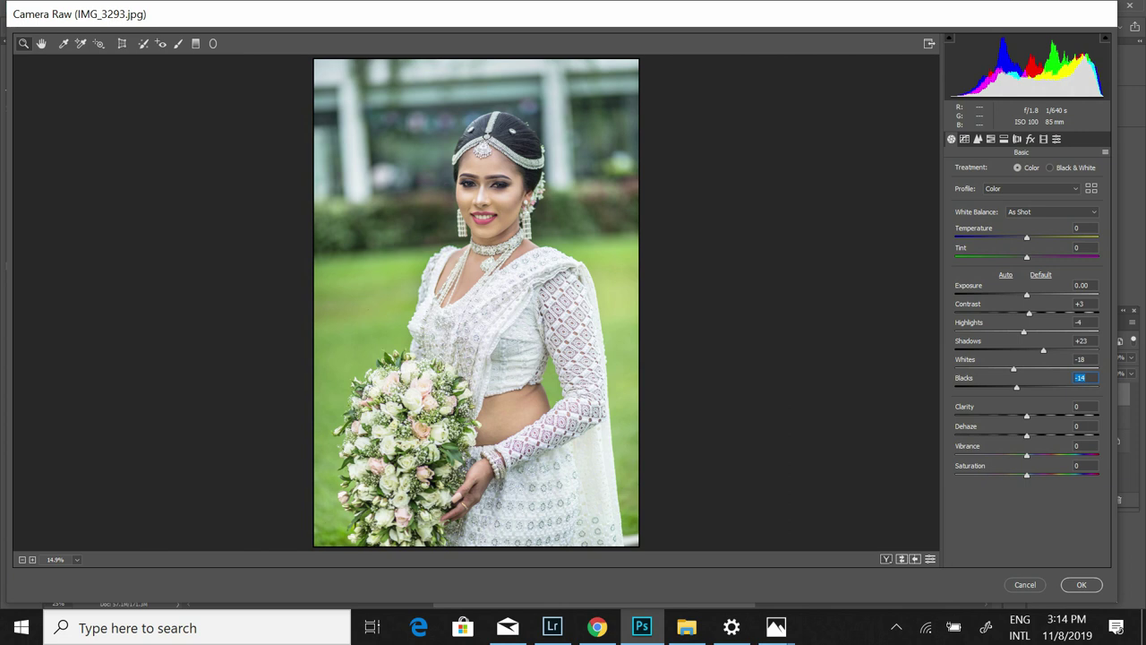
- Set Clarity +9 and Dehaze +16, and raise Shadows to +60 and Vibrance to +27
key("Tab")
key("shift+Up")
key("Up")
key("Up")
key("Up")
key("Down")
key("Down")
key("Down")
key("Down")
key("Tab")
key("shift+Up")
key("Up")
key("Up")
key("Up")
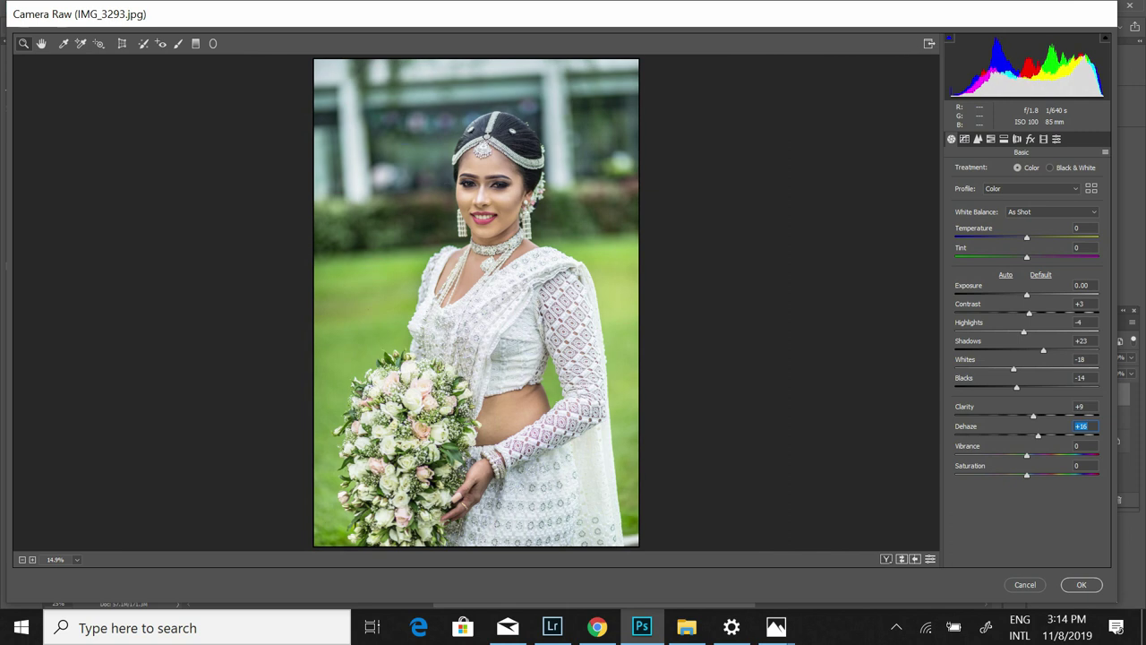
key("shift+Tab")
key("shift+Tab")
key("shift+Tab")
key("shift+Up")
key("shift+Up")
key("shift+Up")
key("Up")
key("Up")
key("Up")
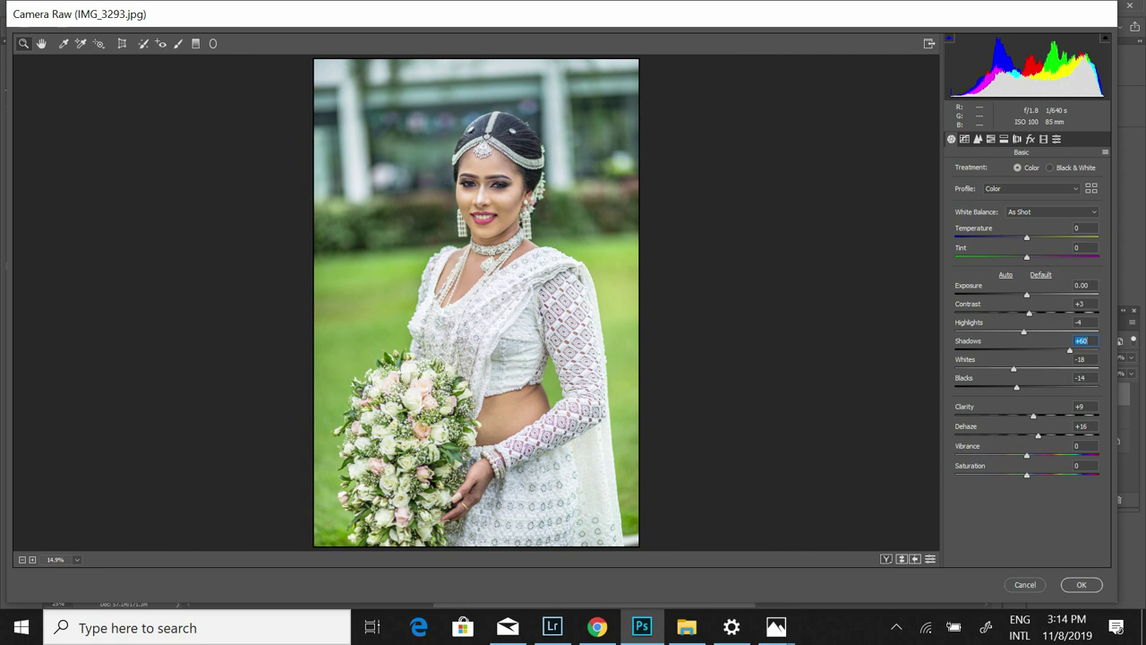
key("Tab")
key("Tab")
key("Tab")
key("shift+Up")
key("shift+Up")
key("Up")
key("Up")
key("Up")
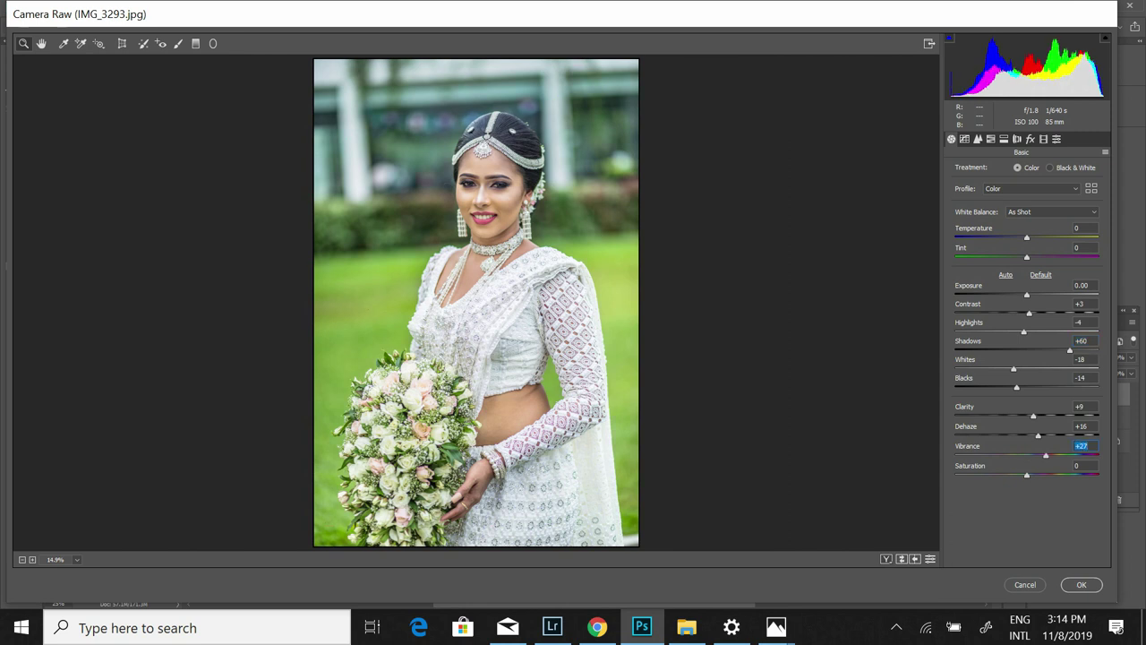
- Reset Temperature and Contrast to 0, settle Vibrance at +13 and Shadows at +27, then view Calibration
key("shift+Tab")
key("shift+Tab")
key("shift+Tab")
key("shift+Down")
key("Down")
key("Down")
type("0")
key("Tab")
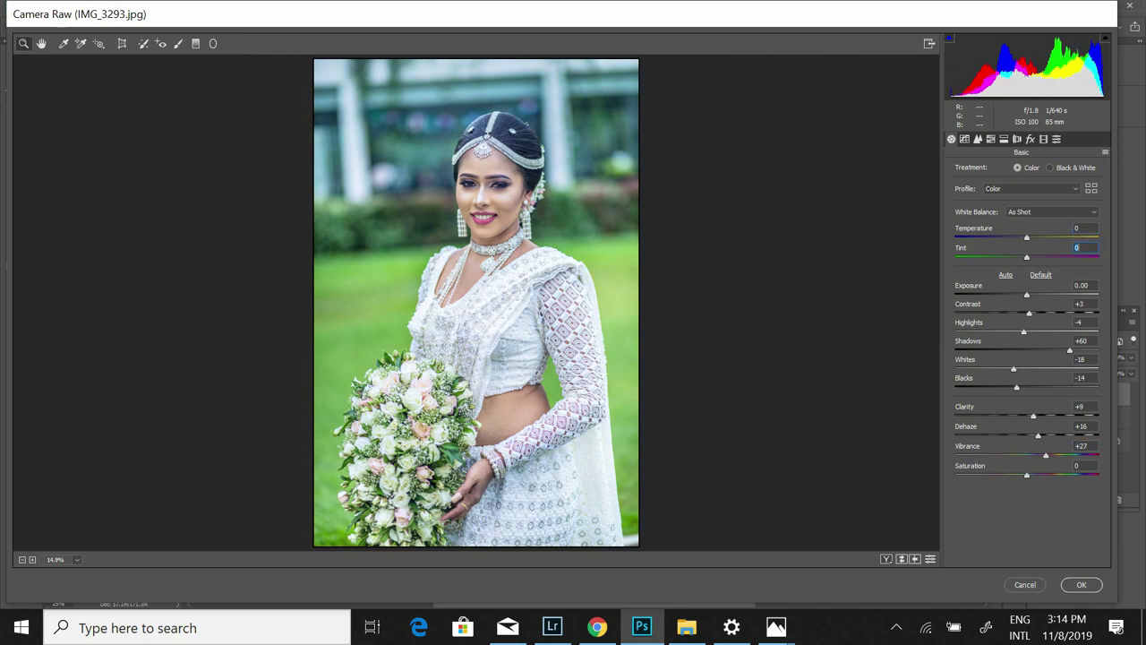
left_click(1082, 445)
type("13")
key("Return")
left_click(1082, 340)
type("45")
key("Return")
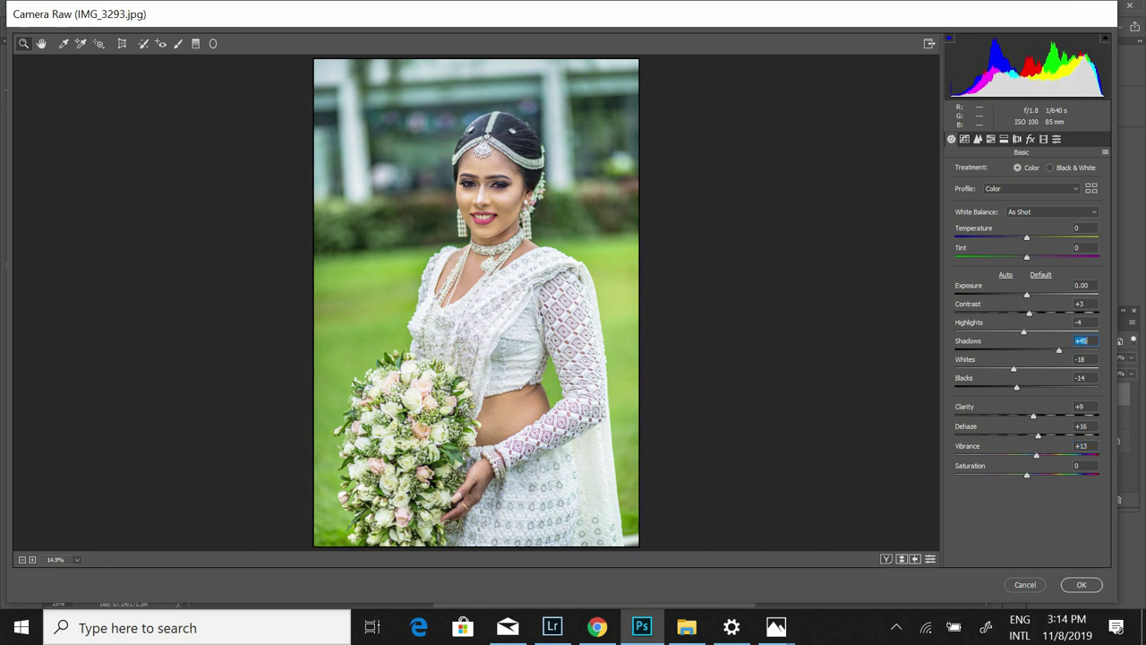
type("27")
key("Return")
left_click(1082, 303)
type("+95")
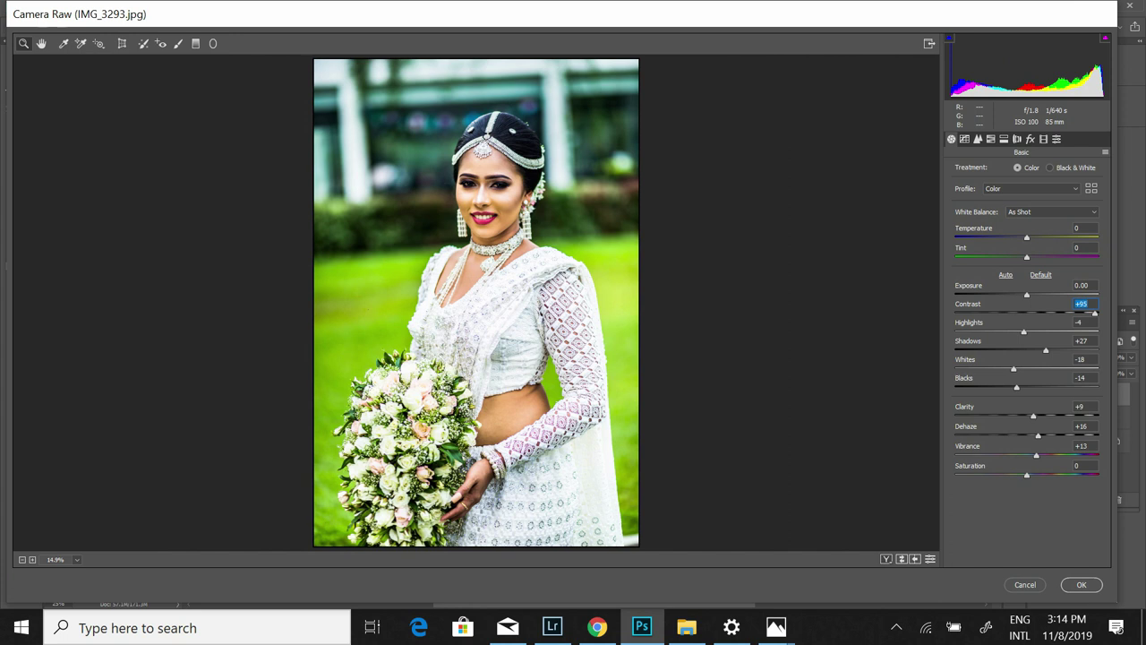
type("0")
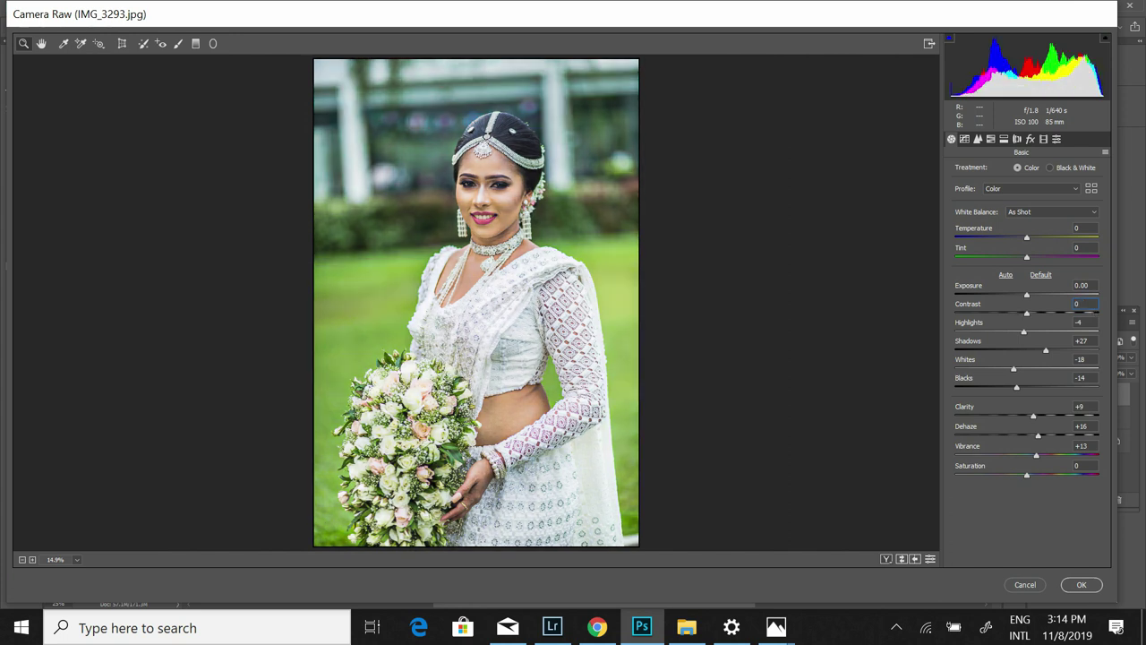
left_click(1043, 139)
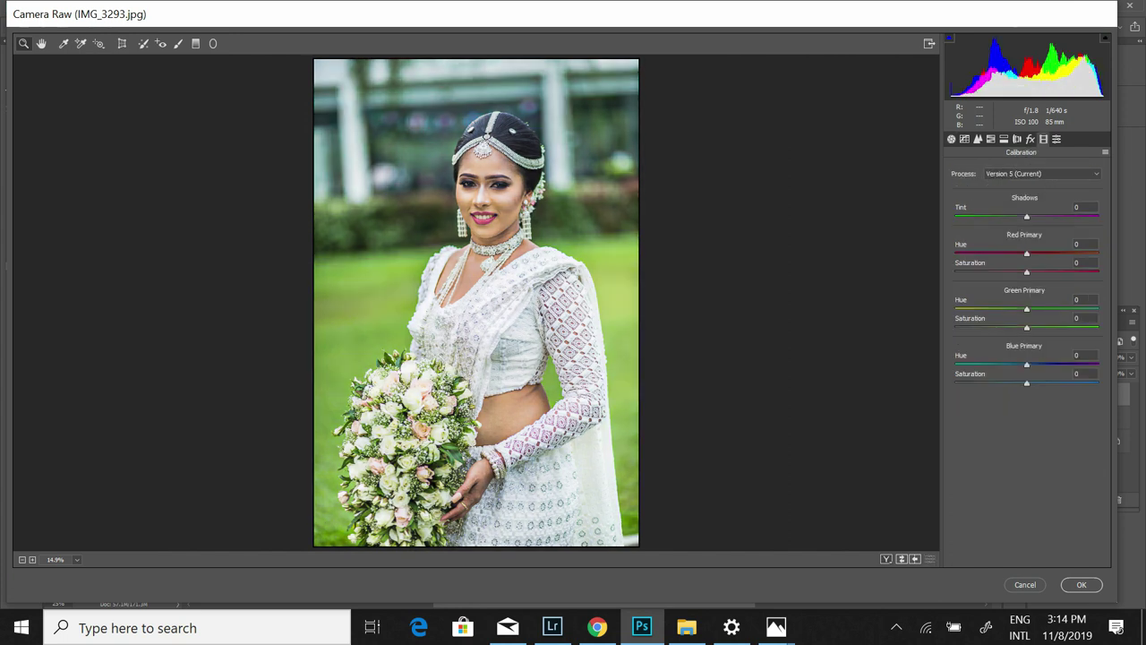
- Try Green Primary hue values of +46, +29 and +18 in the Calibration panel
left_click(1086, 300)
type("46")
key("Return")
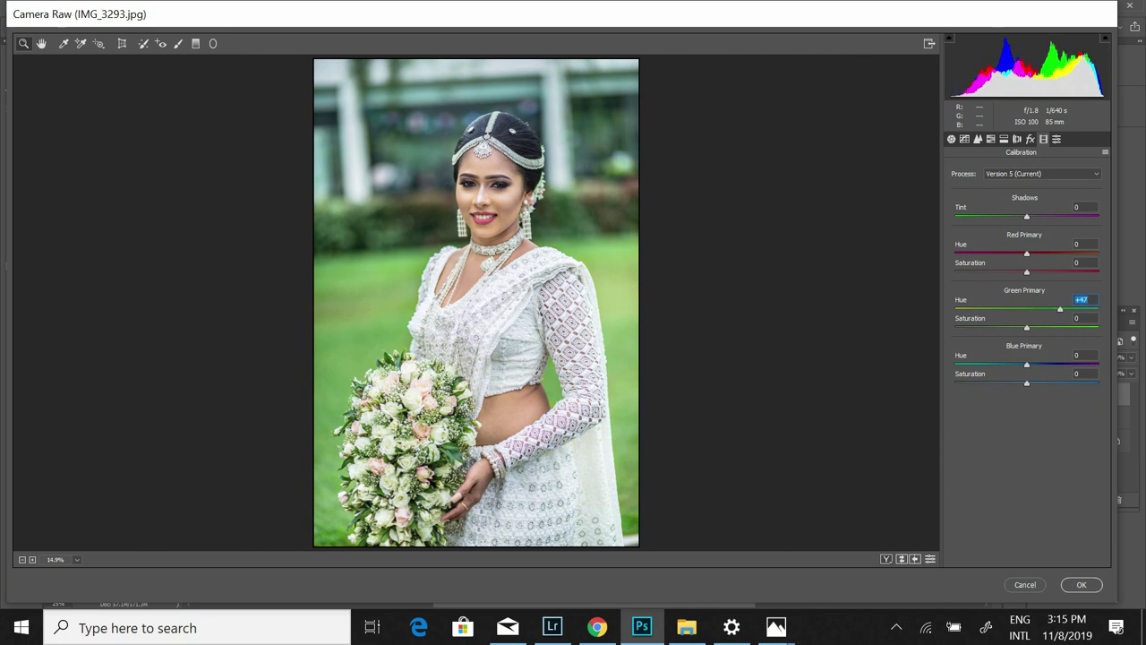
type("29")
key("Return")
type("18")
key("Return")
- Inspect the bride's face up close, settle Green Primary hue at +43, and apply Camera Raw
left_click(476, 269)
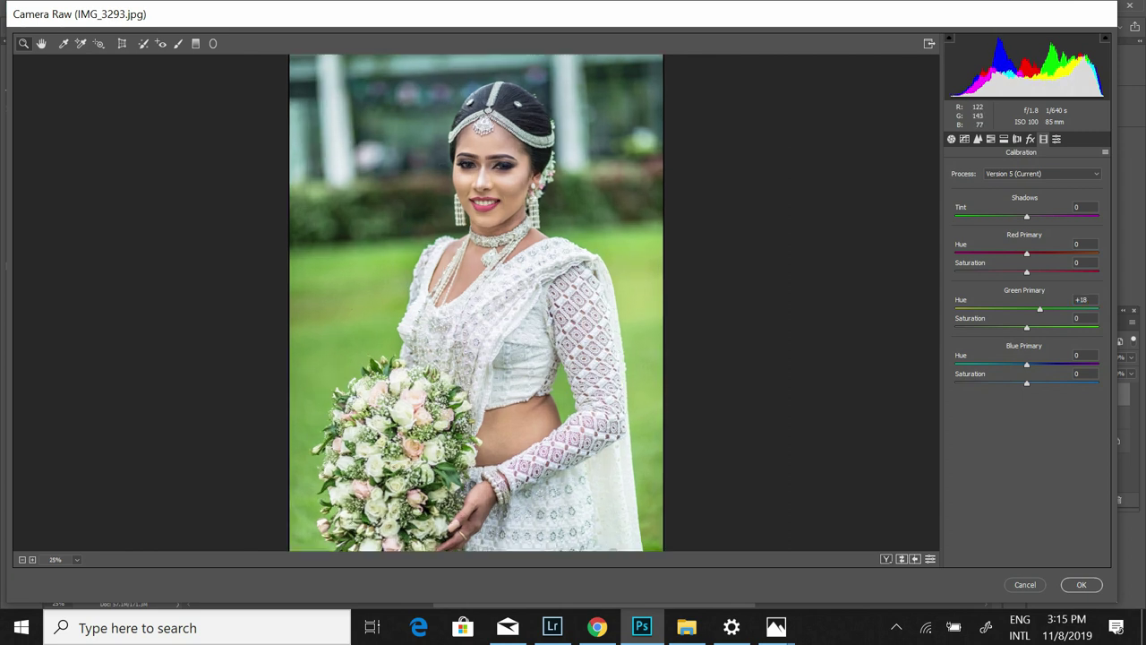
left_click(476, 270)
left_click(475, 270)
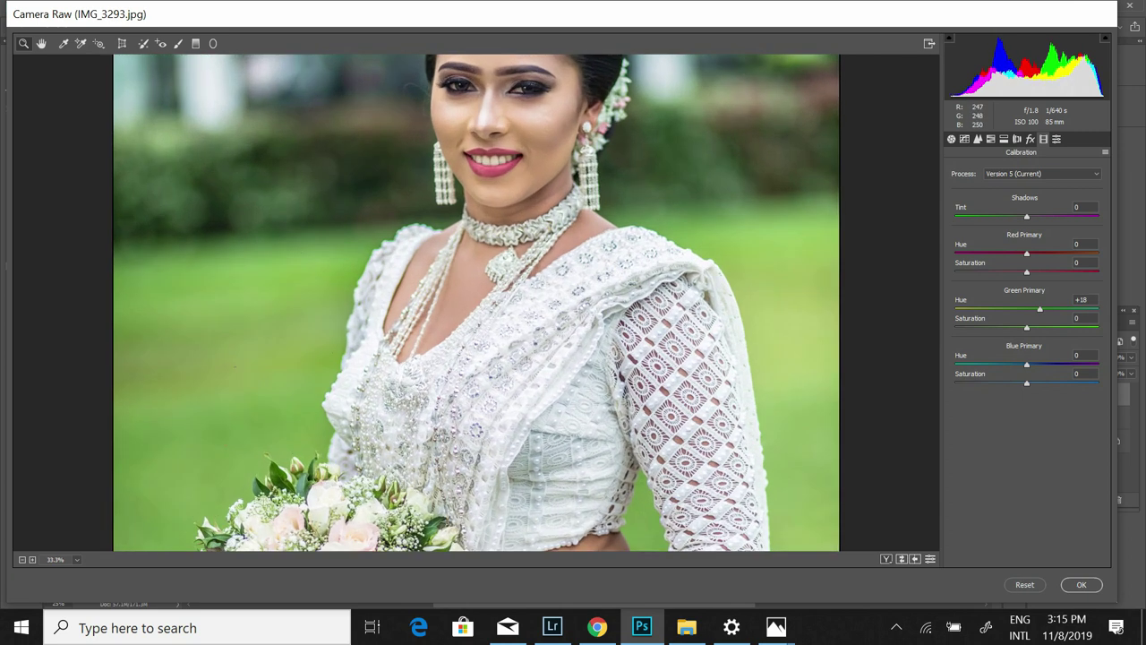
key("ctrl+minus")
key("ctrl+minus")
key("ctrl+minus")
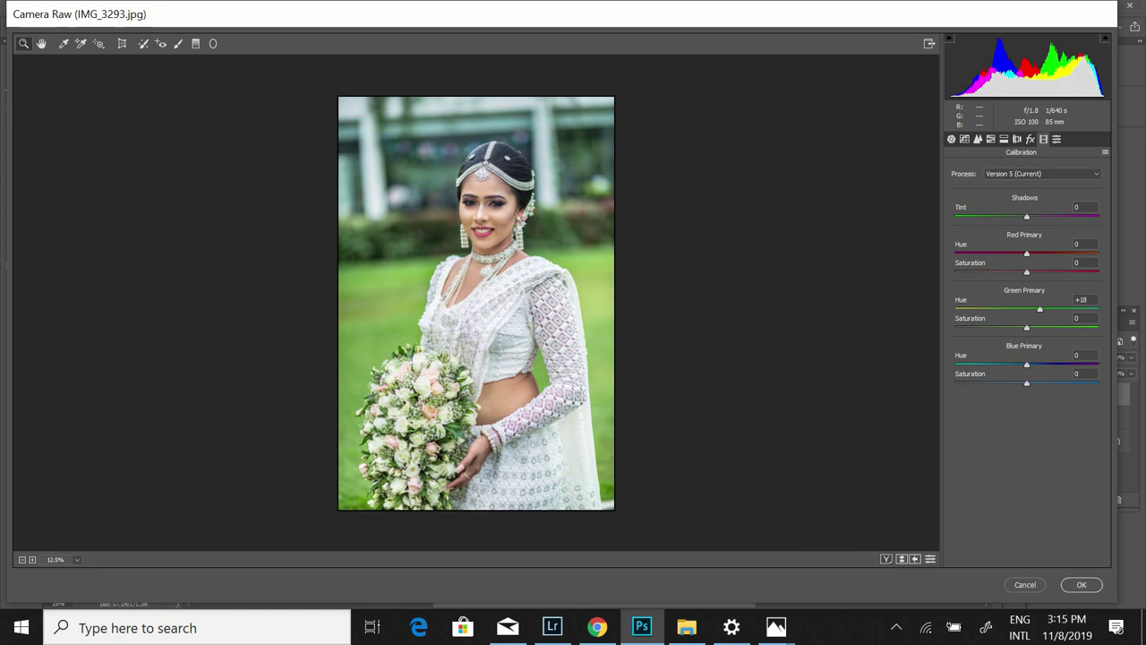
type("25")
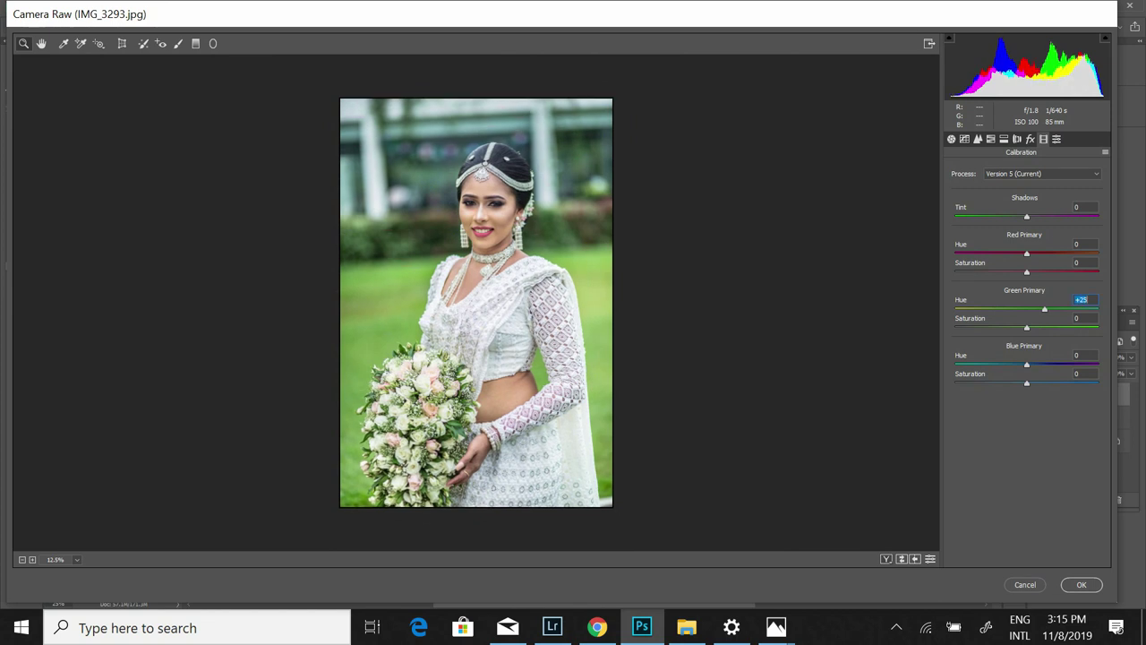
type("43")
key("Return")
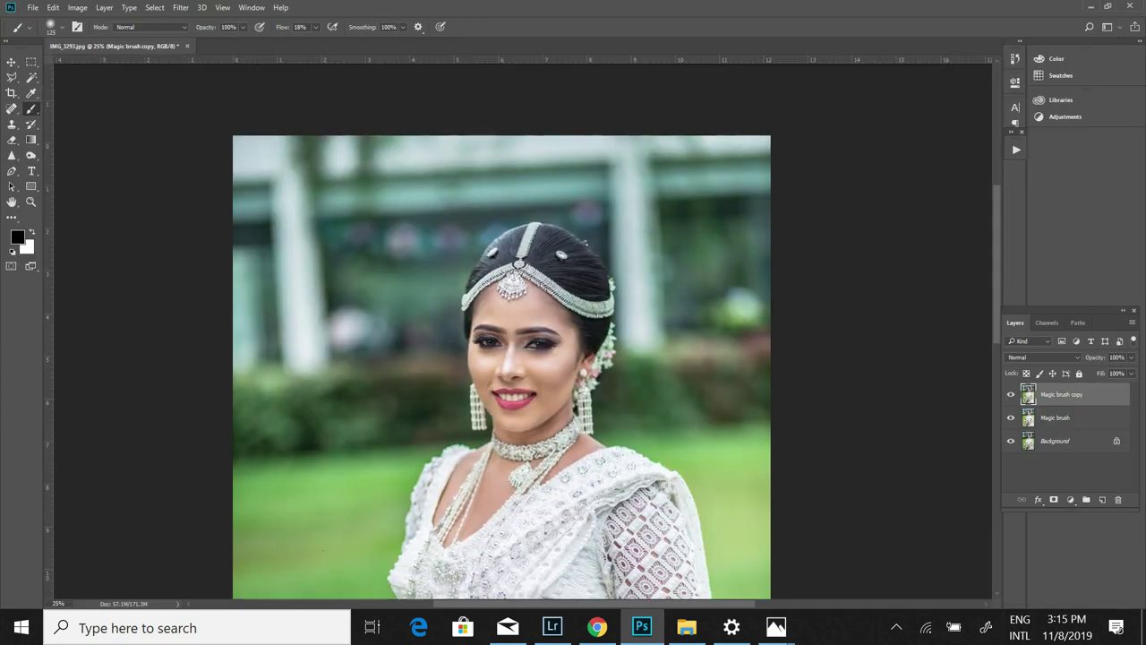
- Create Magic brush copy 2 with Ctrl+J and set its blend mode to Screen
key("ctrl+minus")
key("ctrl+plus")
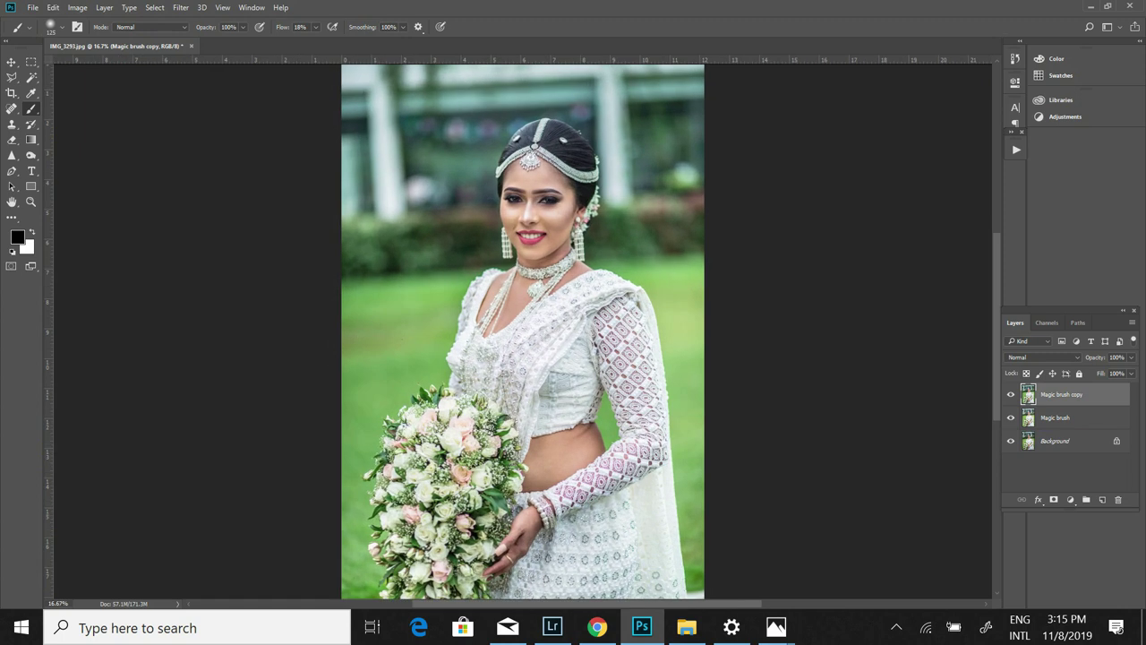
key("ctrl+minus")
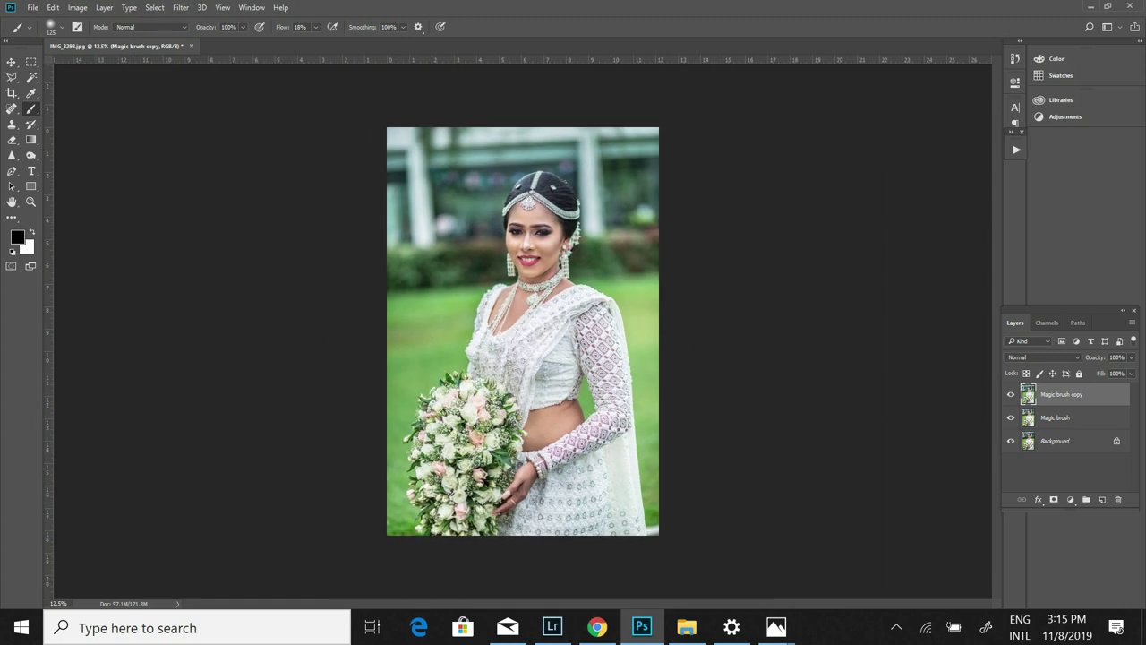
key("ctrl+j")
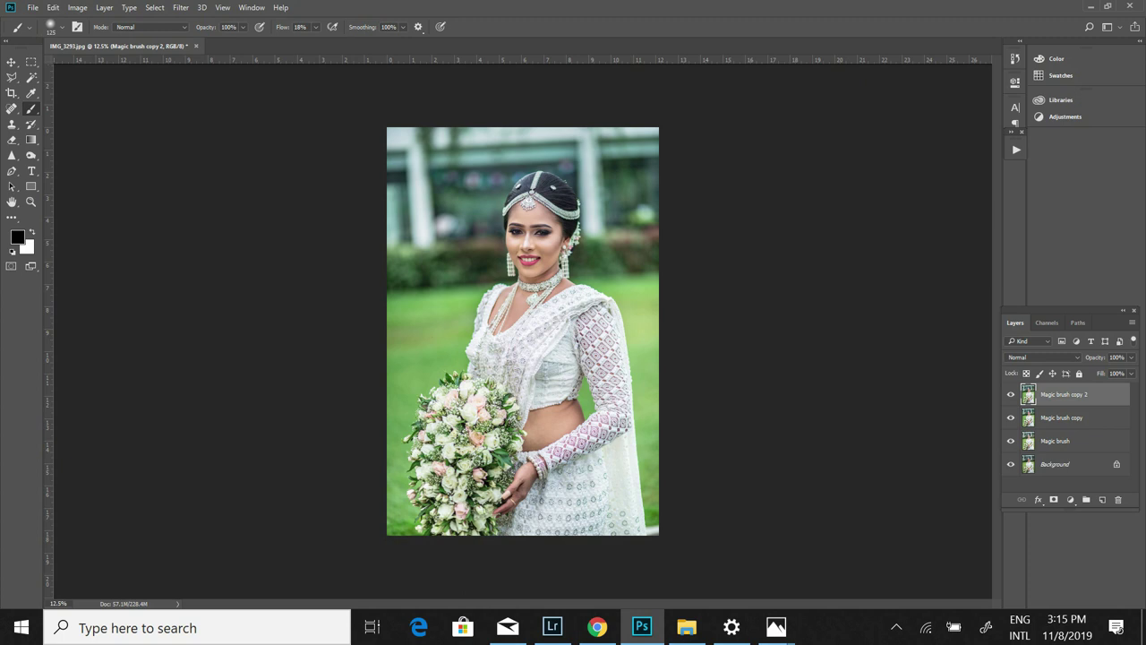
left_click(1044, 357)
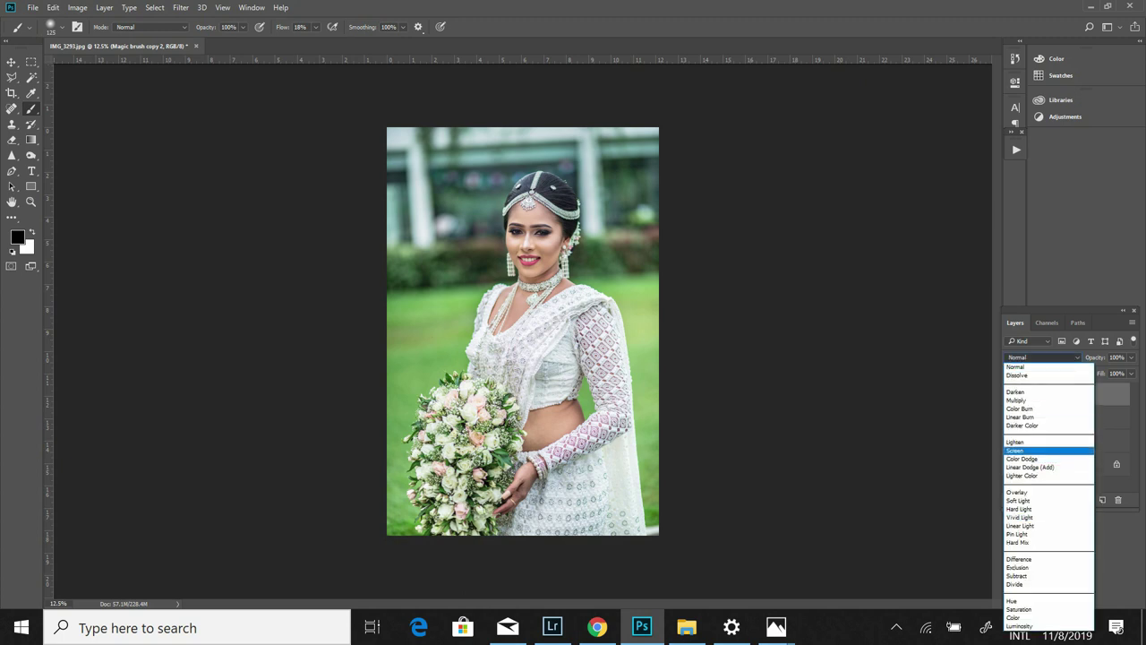
left_click(1016, 450)
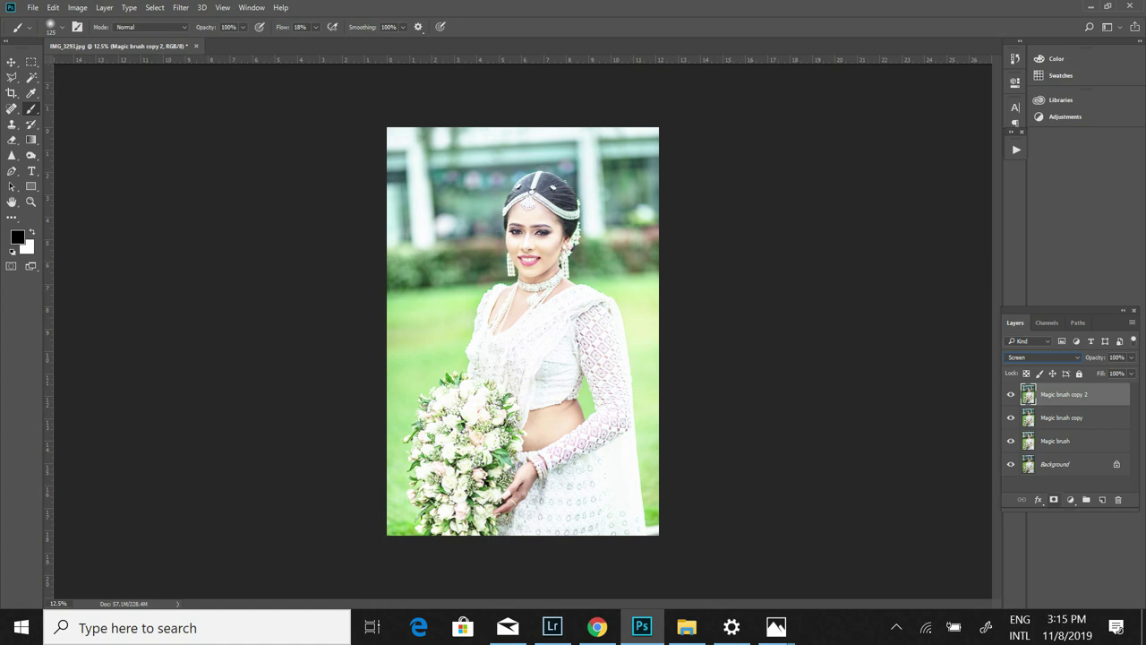
- Add an inverted black mask to the Screen layer and set the brush to 1600 at 42% flow
left_click(1054, 498)
key("ctrl+i")
key("bracketright")
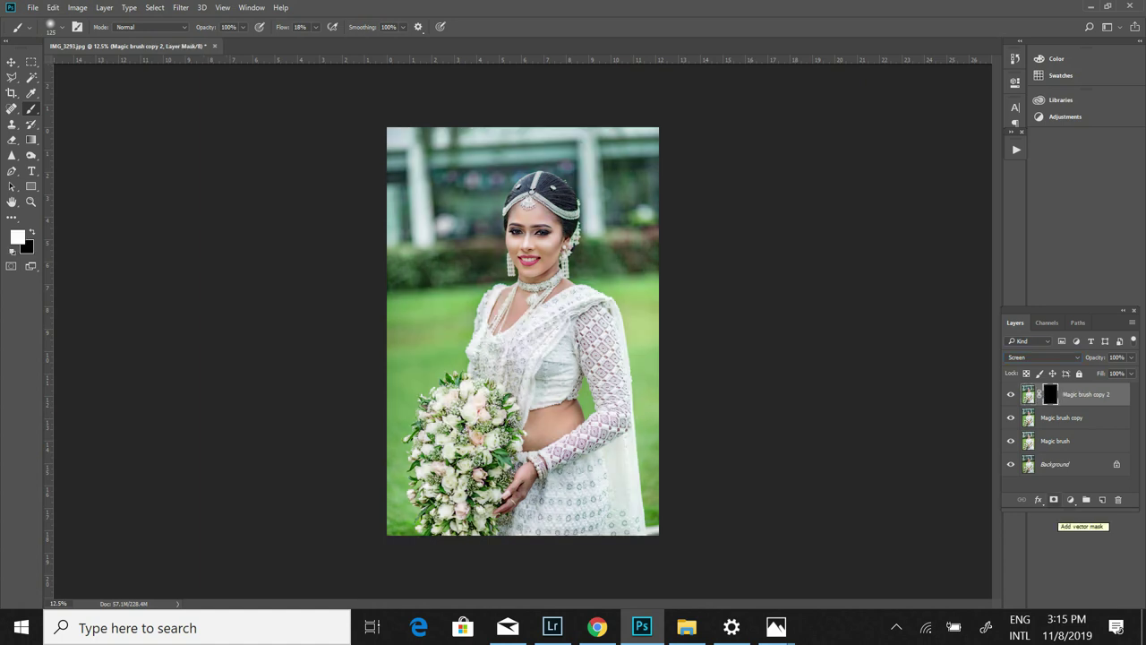
key("bracketright")
key("bracketright")
key("bracketright")
left_click(315, 27)
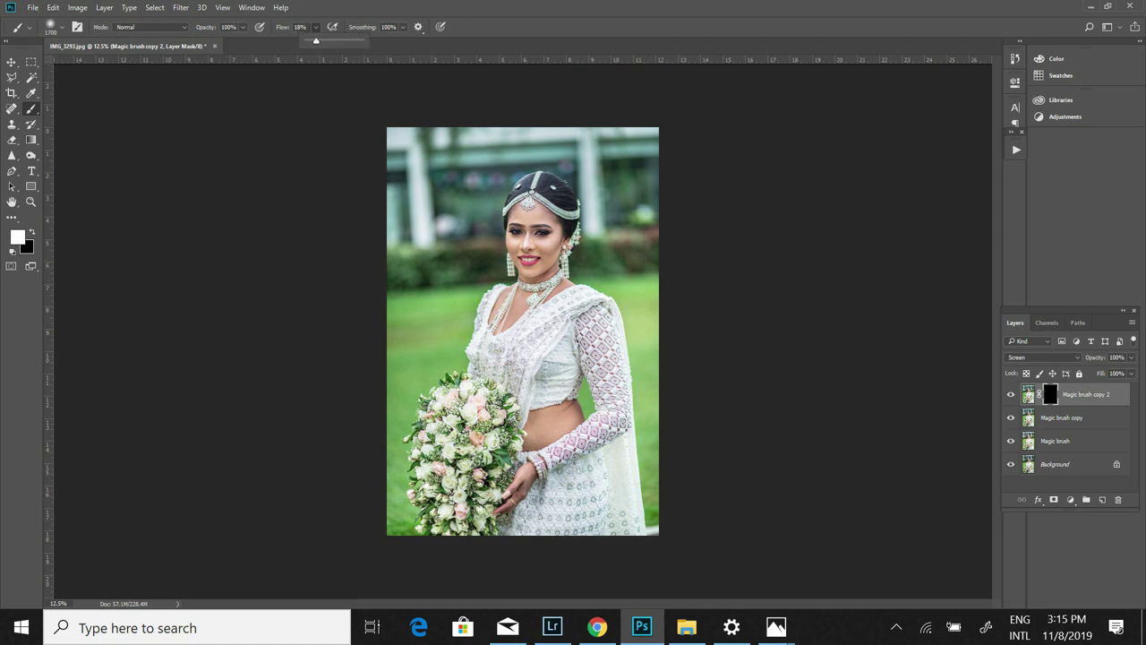
left_click_drag(315, 41, 328, 41)
- Paint trial brightening strokes, undo them, and lower the brush flow to 6%
left_click_drag(430, 269, 618, 260)
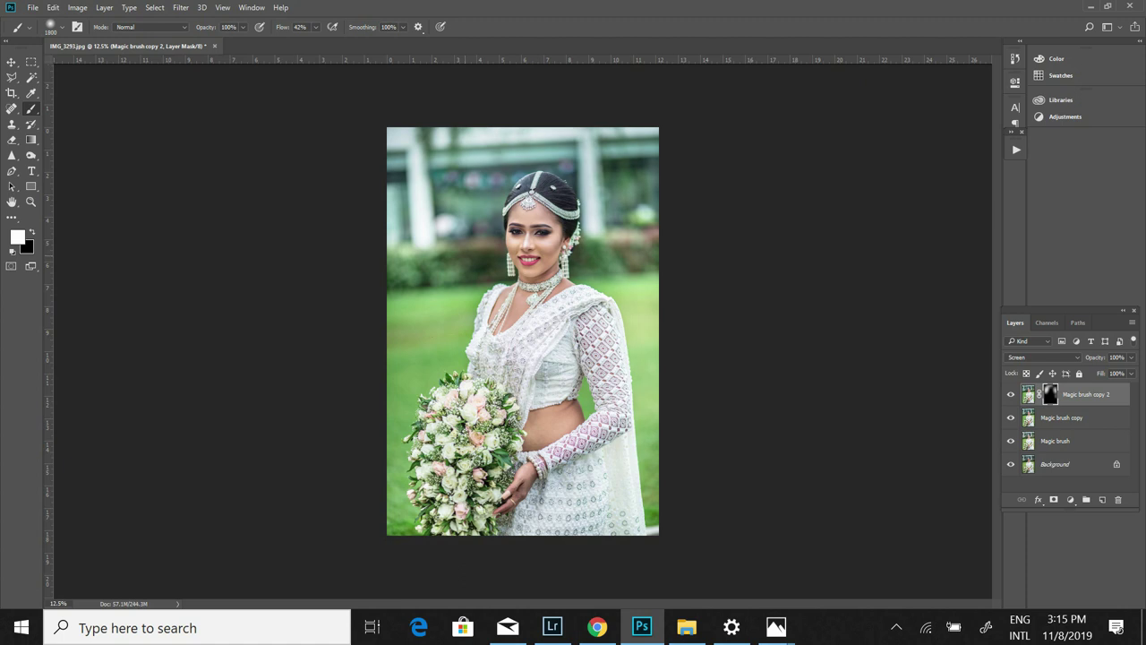
left_click_drag(448, 304, 502, 251)
key("ctrl+z")
key("ctrl+z")
key("ctrl+z")
key("ctrl+z")
key("ctrl+z")
key("ctrl+z")
key("ctrl+z")
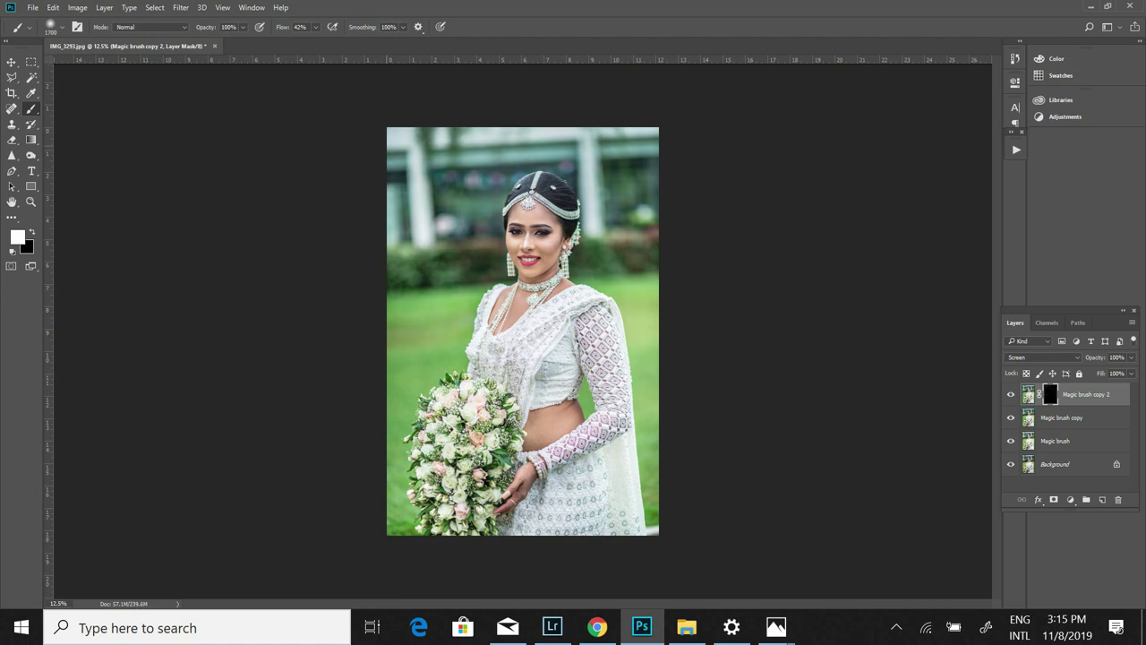
left_click(315, 27)
left_click_drag(316, 42, 297, 42)
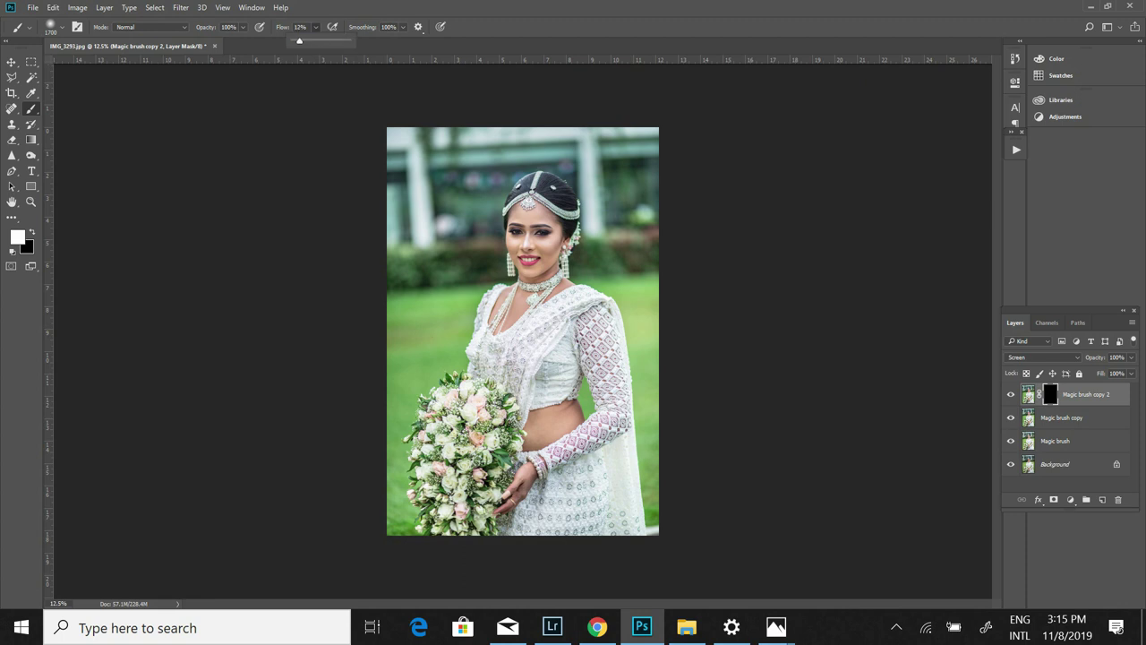
type("6")
key("Return")
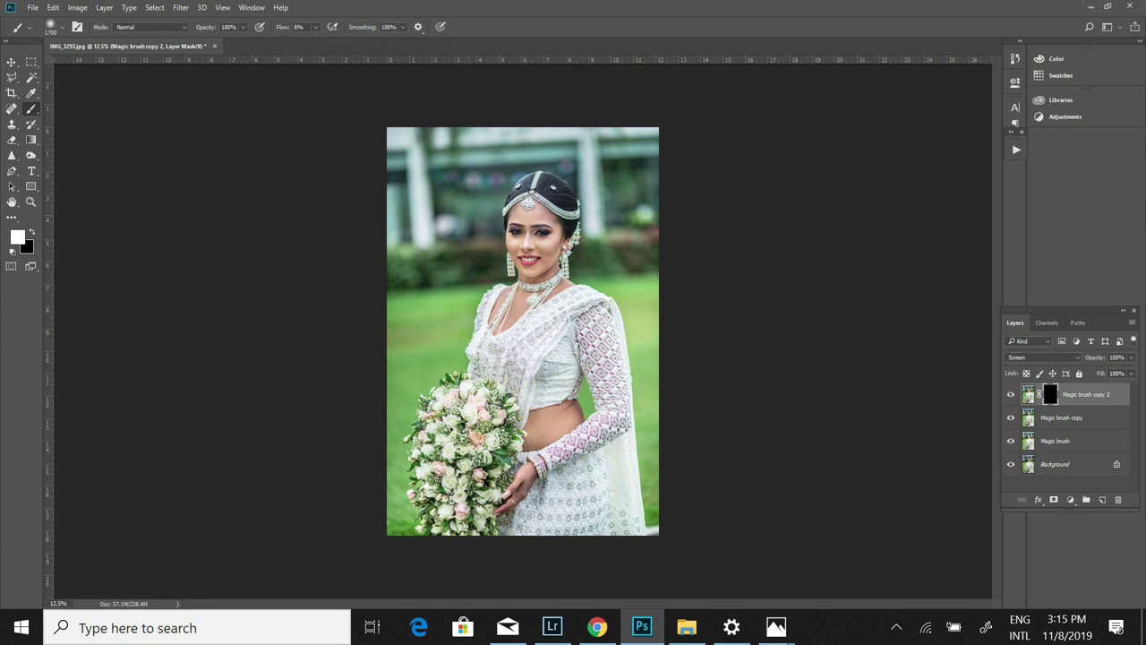
- Paint subtle brightening back onto the bride and a small spot near her hand
left_click_drag(445, 295, 475, 217)
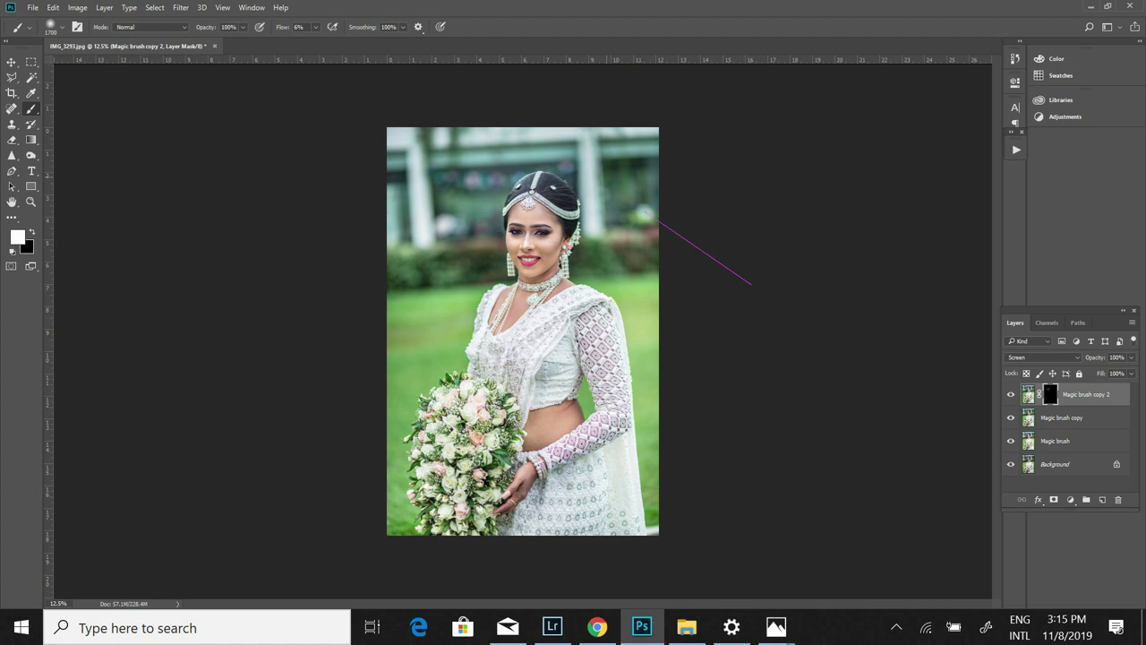
left_click_drag(433, 301, 439, 175)
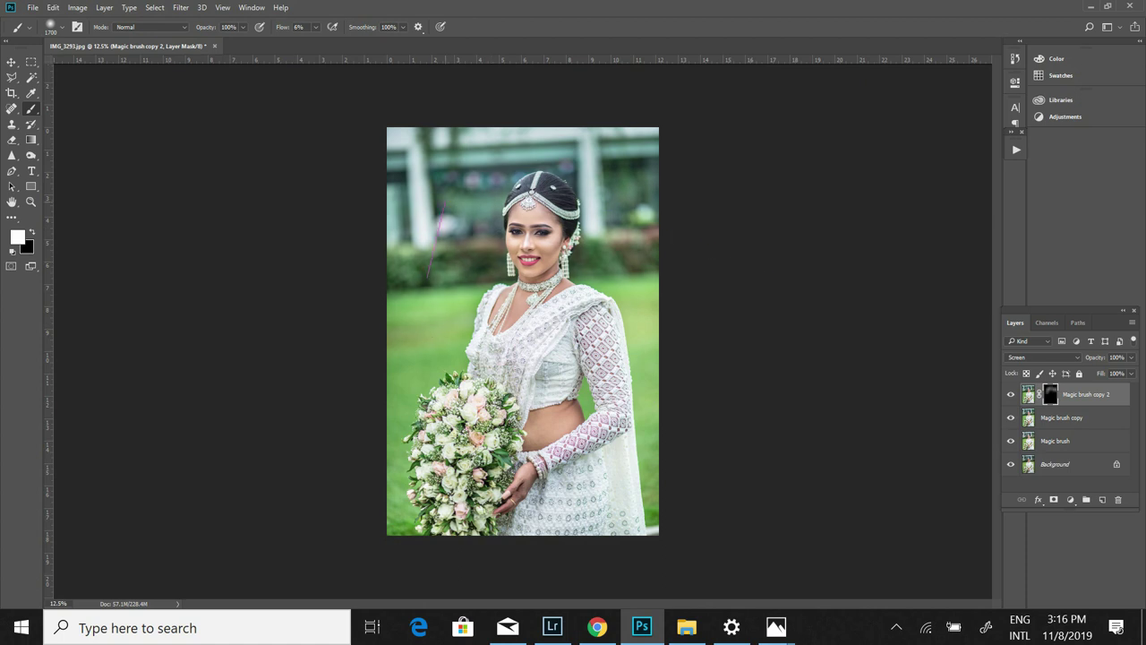
left_click_drag(428, 331, 427, 225)
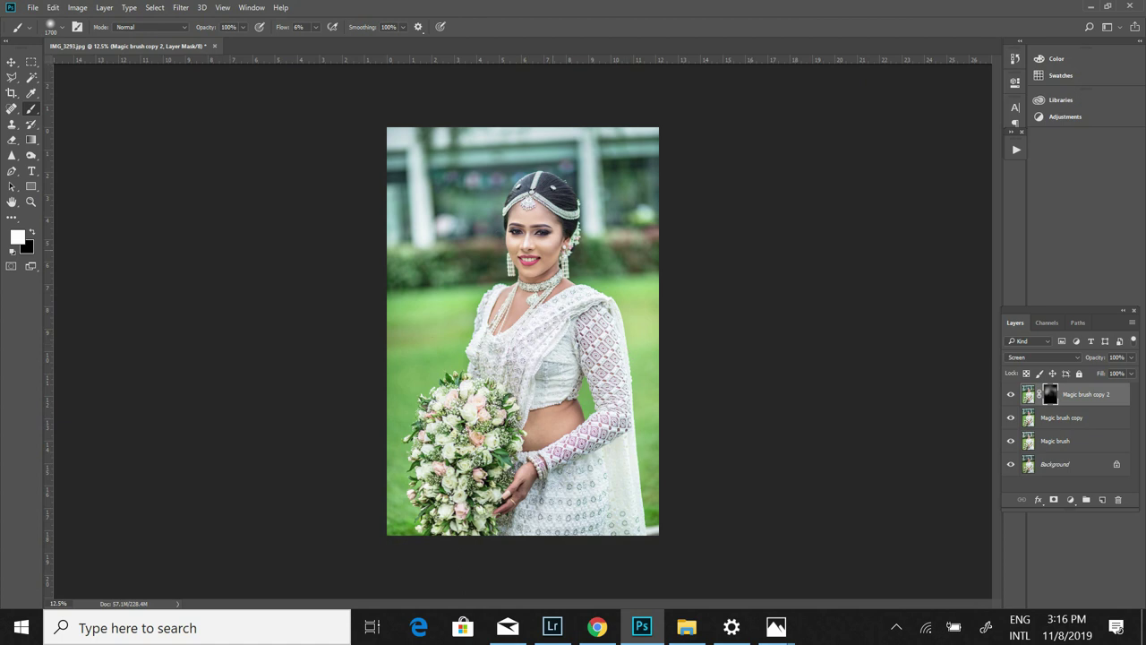
left_click_drag(623, 491, 624, 430)
left_click(521, 496)
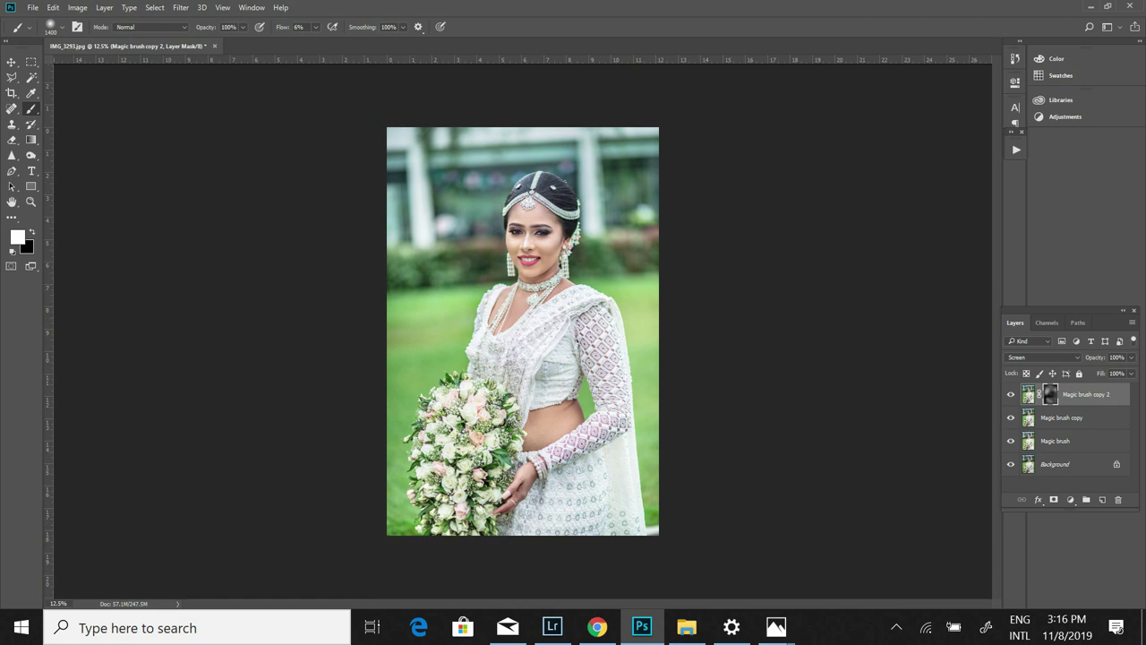
- Merge the three Magic brush layers into one and select the Burn tool
left_click(1055, 440, "shift")
right_click(1061, 441)
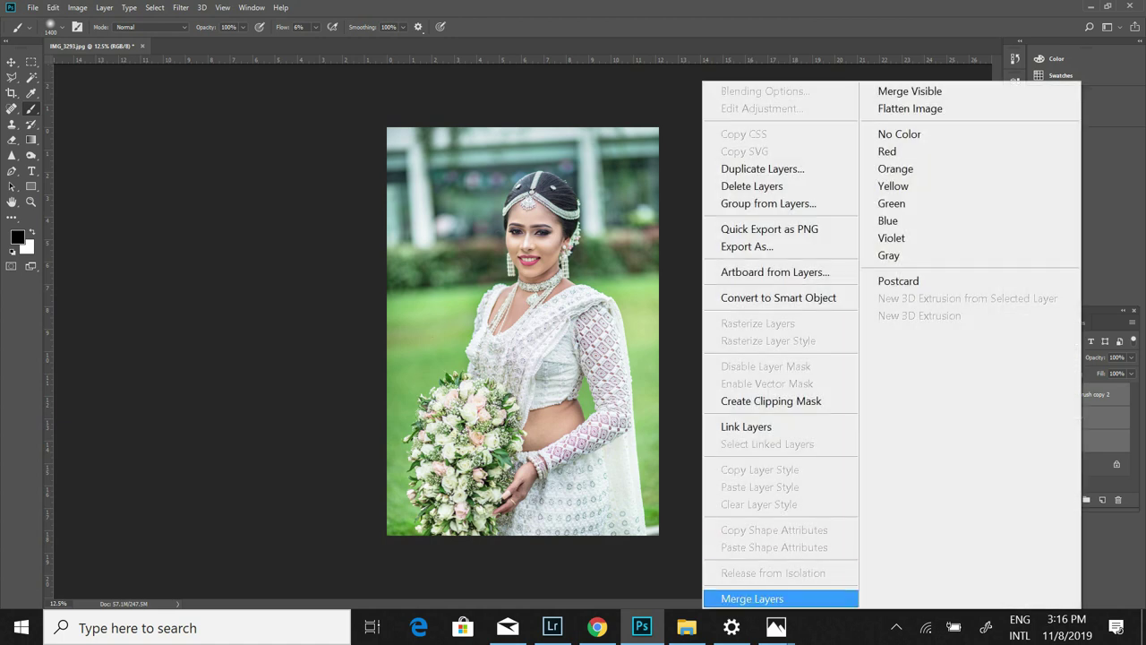
left_click(780, 596)
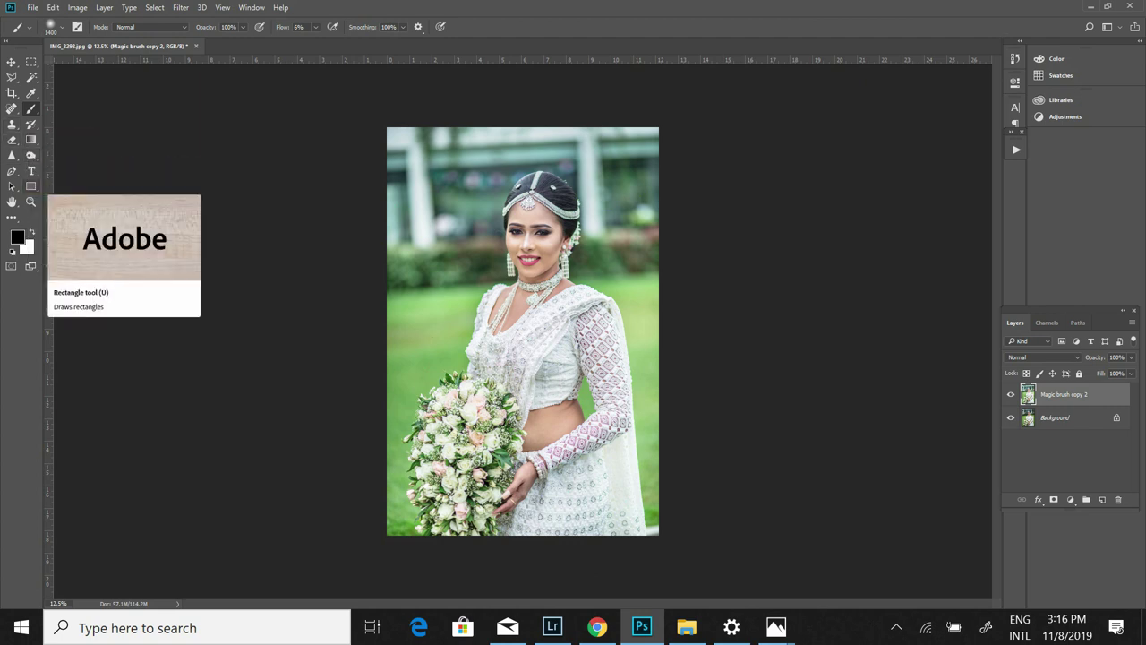
left_click(31, 155)
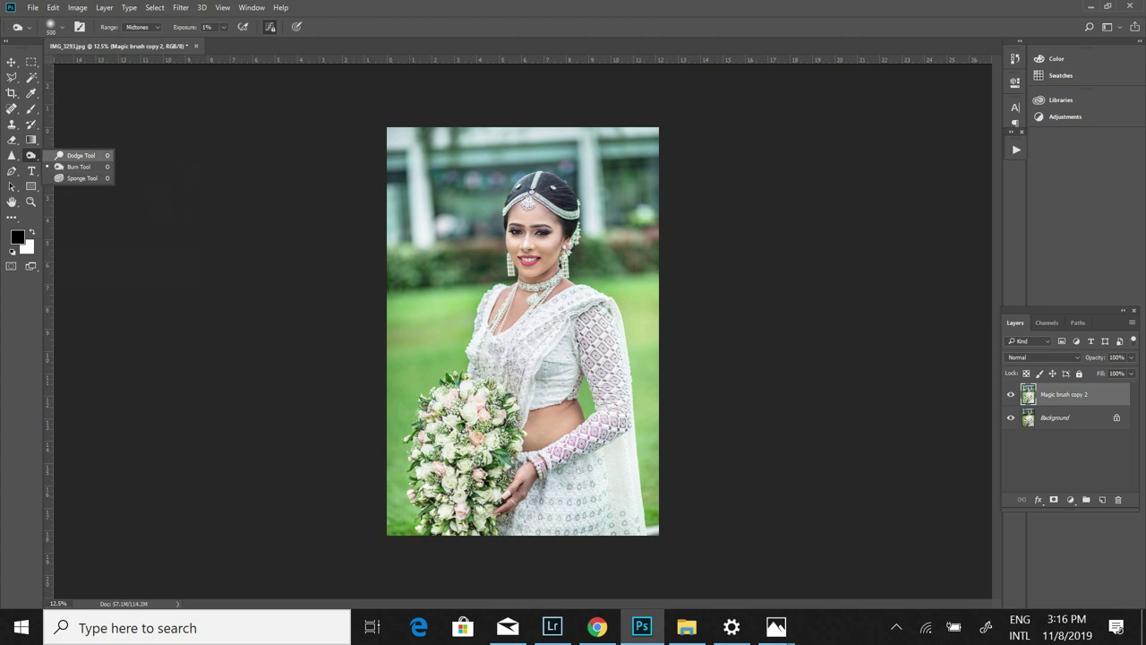
- Keep the Burn tool active and raise its exposure to 11%
left_click(79, 167)
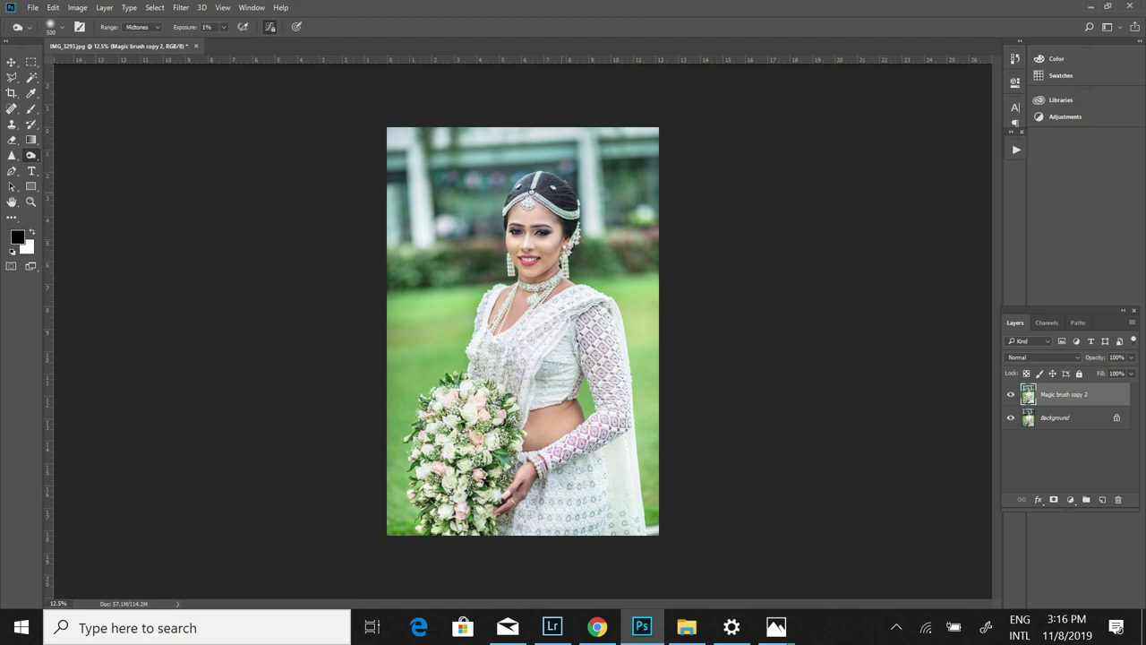
scroll(523, 331, "up", 3)
scroll(523, 331, "down", 1)
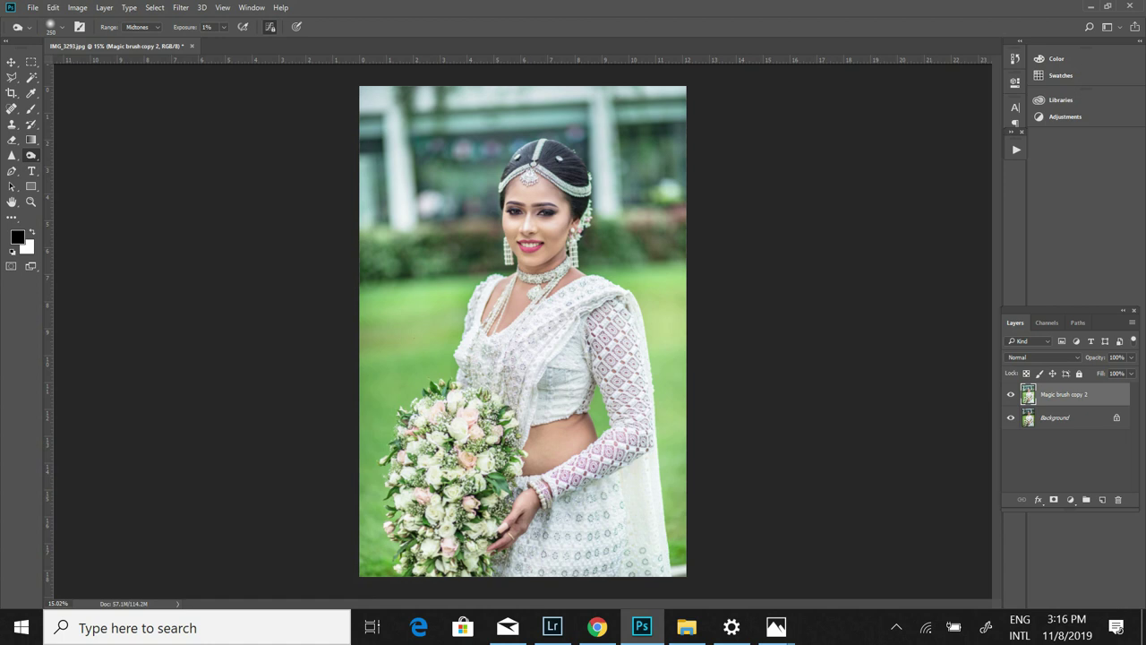
left_click(224, 27)
left_click_drag(218, 42, 229, 42)
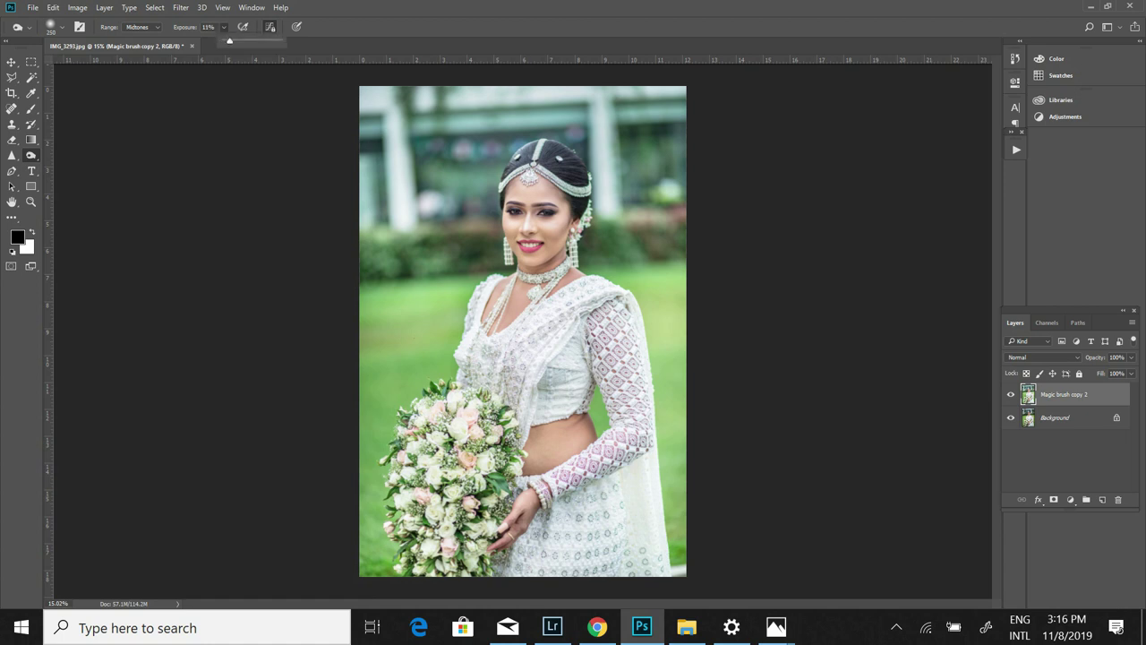
key("Return")
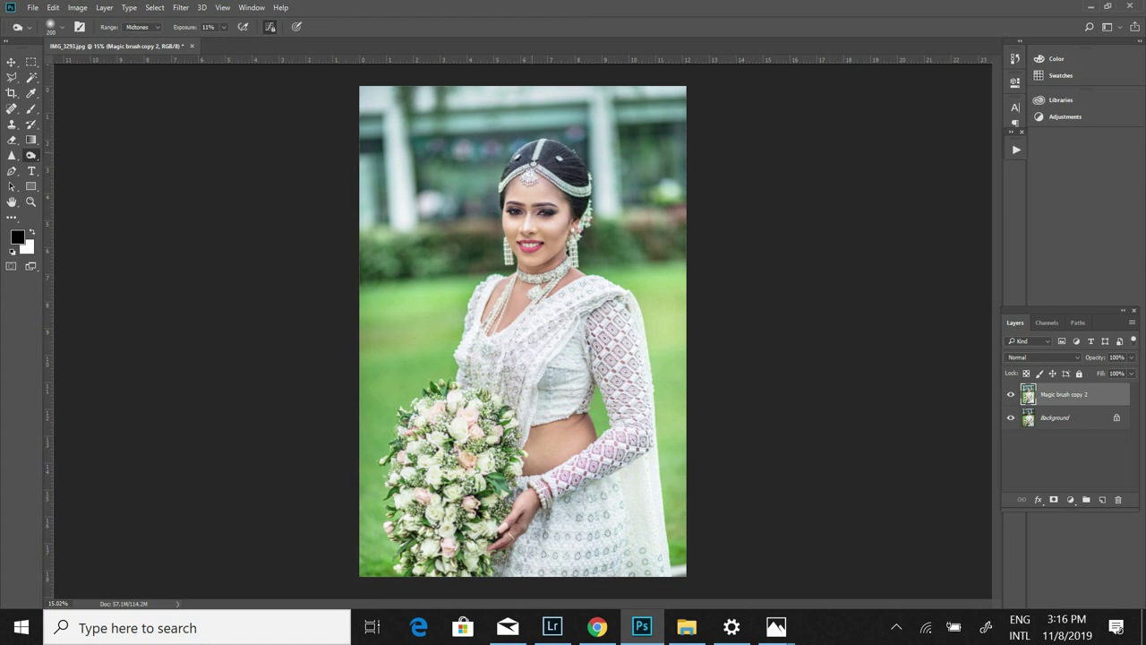
- Raise the burn exposure further to 25%, checking the face close up
left_click(224, 27)
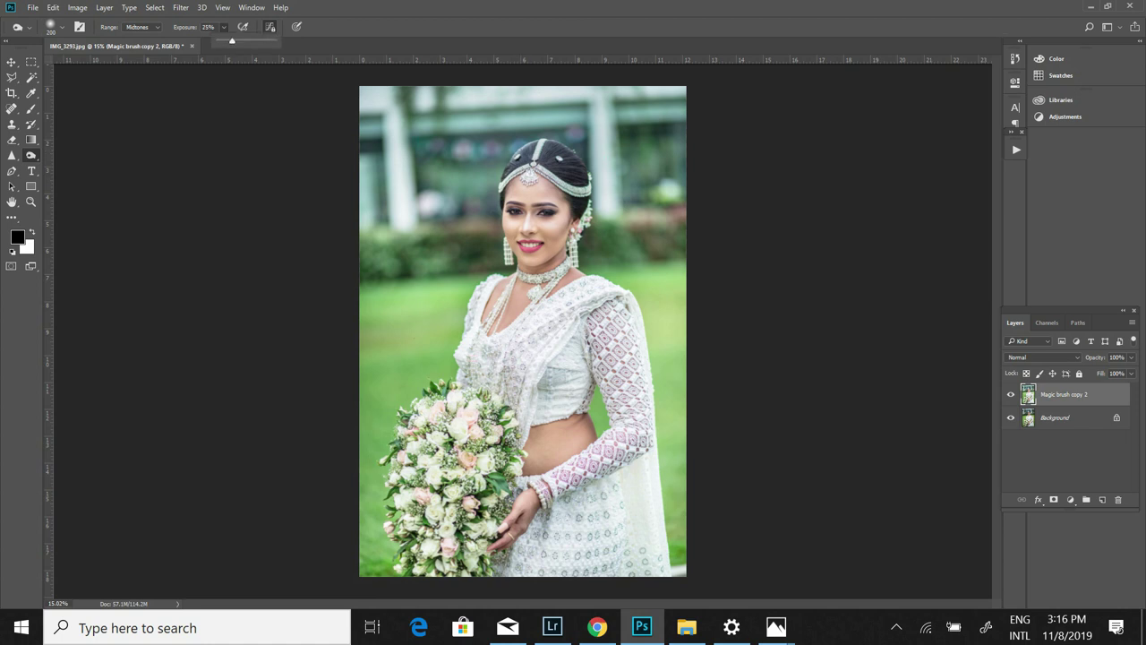
key("ctrl+plus")
key("ctrl+plus")
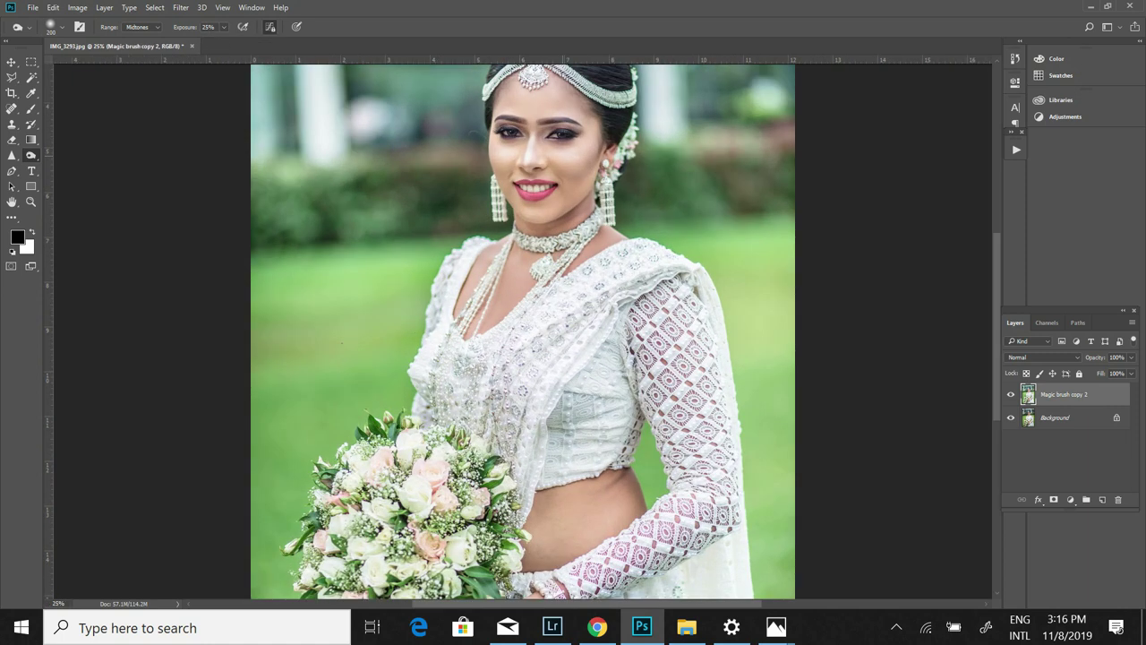
key("ctrl+plus")
scroll(499, 331, "up", 3)
scroll(499, 331, "up", 1)
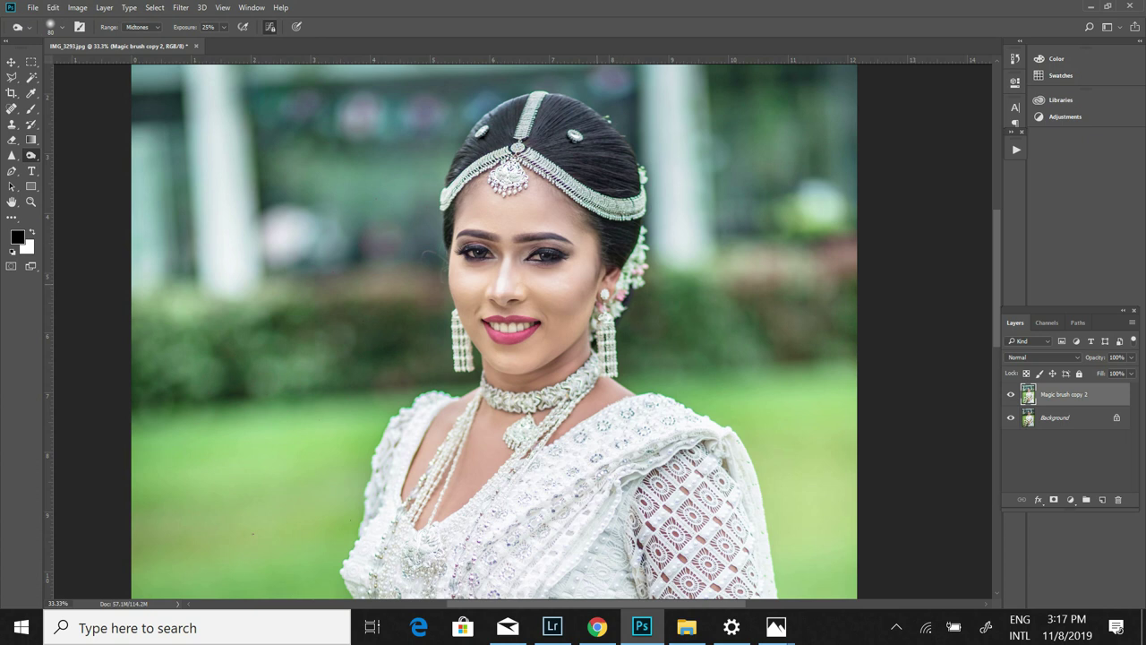
key("ctrl+minus")
key("ctrl+minus")
key("ctrl+minus")
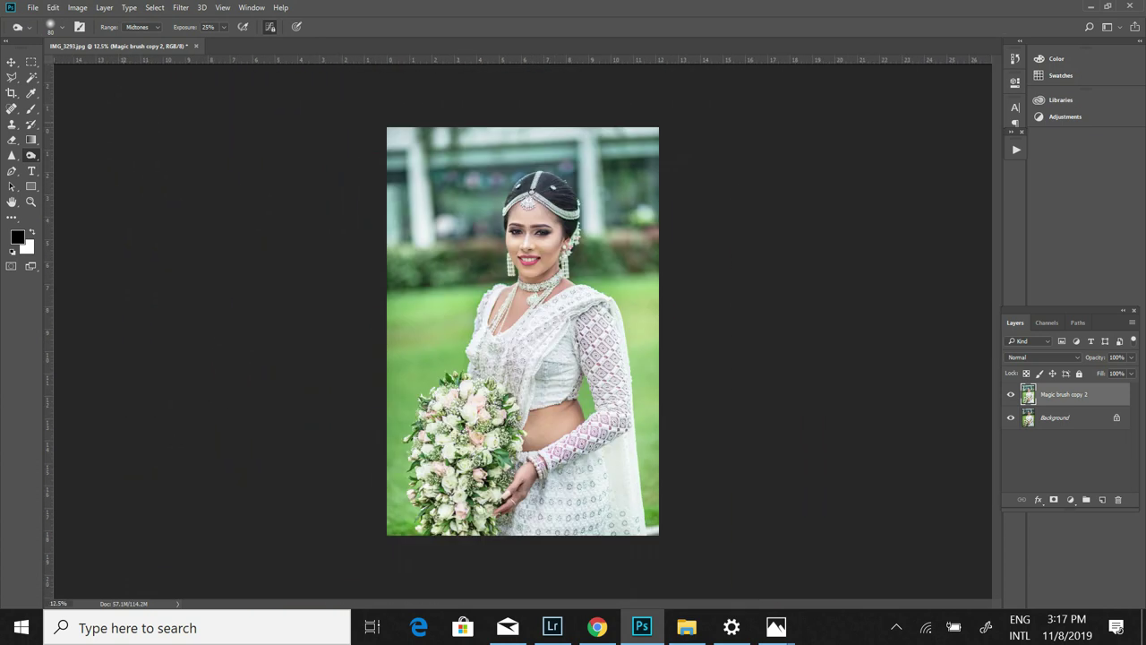
- Brighten several parts of the bouquet with the Dodge tool
right_click(31, 155)
left_click(81, 161)
right_click(30, 155)
left_click(71, 157)
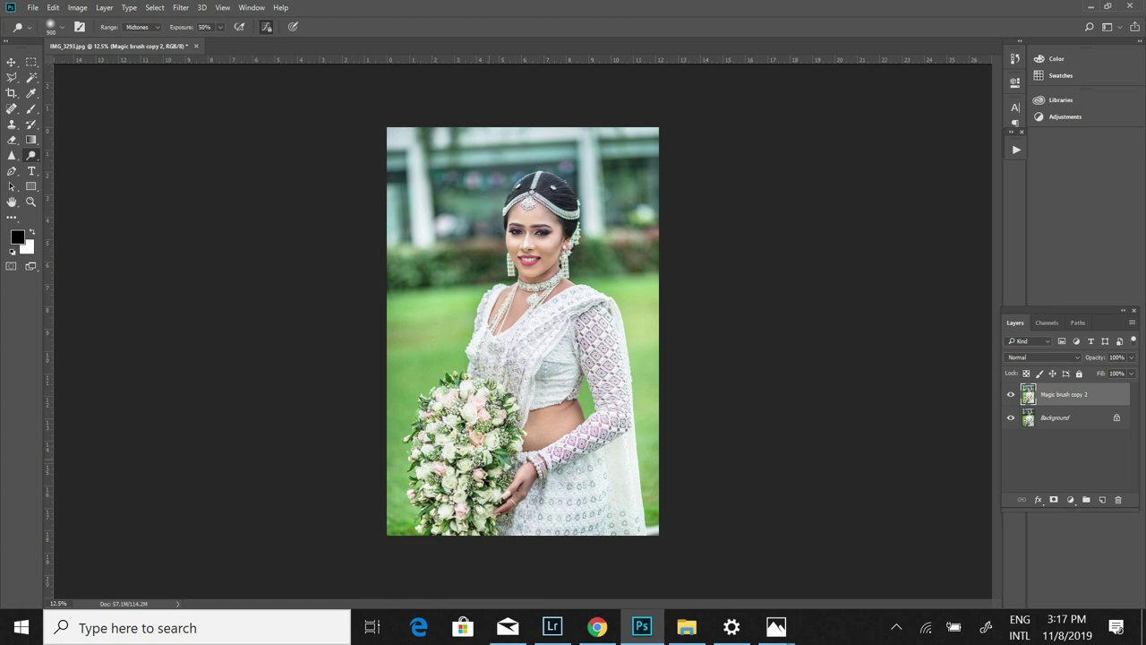
left_click_drag(483, 493, 408, 523)
left_click_drag(394, 461, 448, 382)
left_click_drag(458, 428, 471, 442)
left_click_drag(503, 383, 508, 369)
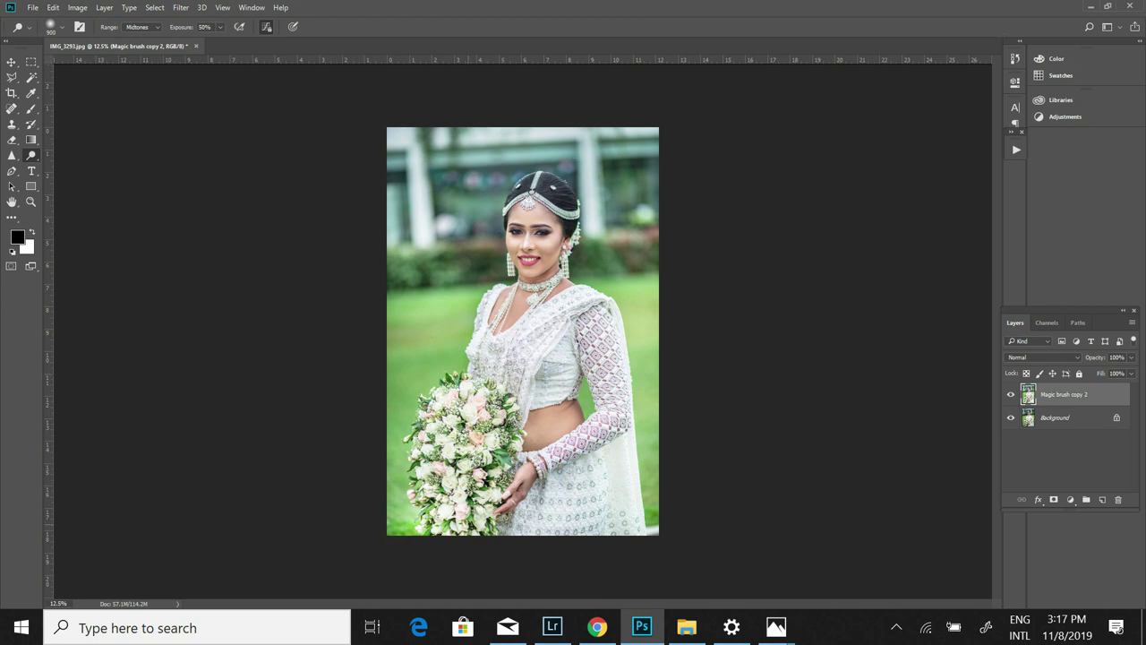
- Burn at brush size 100 to darken the sleeve, waist, hand shadows and dress edge
right_click(31, 155)
left_click(72, 167)
key("bracketright")
key("bracketright")
left_click(576, 324)
left_click(550, 373)
left_click_drag(573, 464, 545, 486)
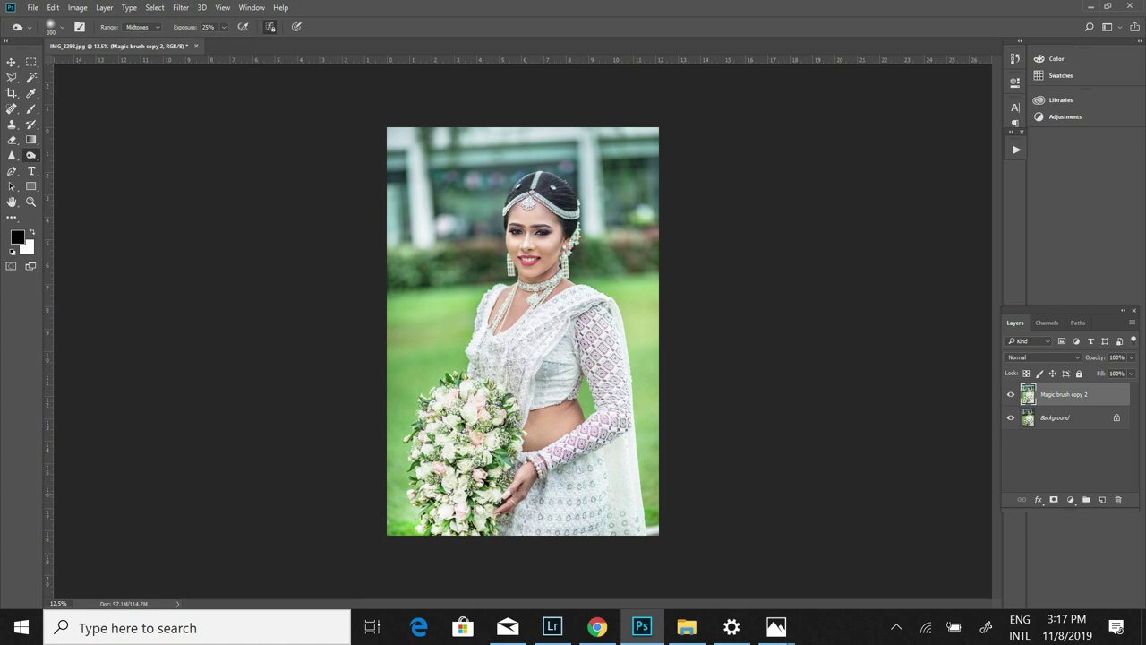
left_click(641, 458)
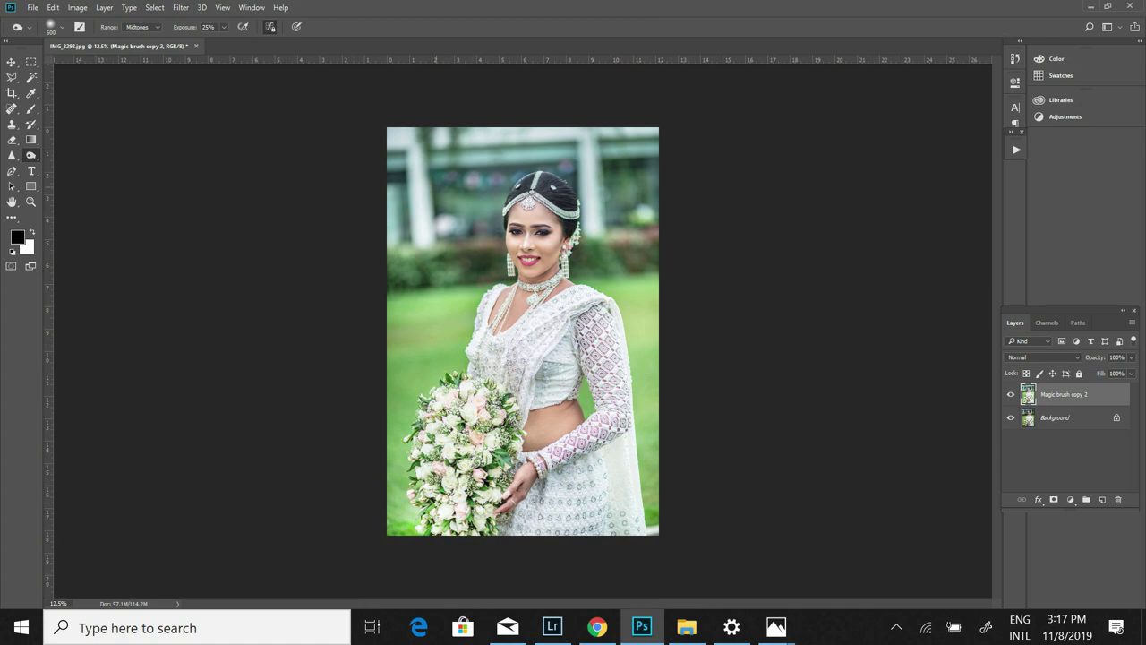
- Darken the blurred background building and parts of the bouquet
left_click_drag(438, 161, 506, 150)
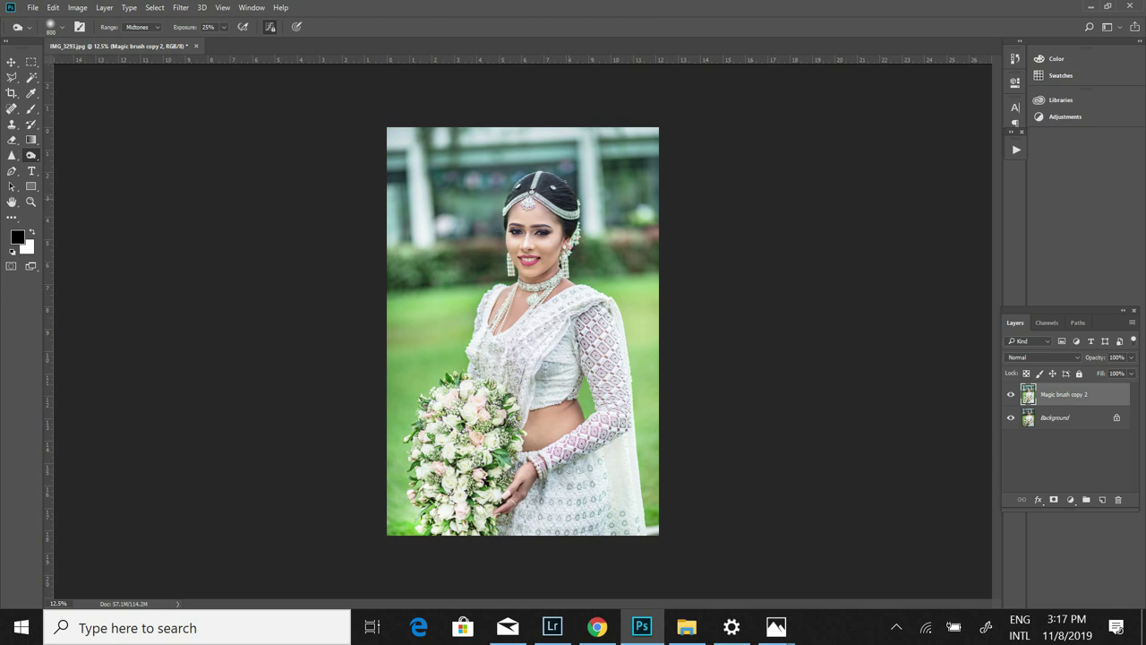
left_click_drag(447, 464, 407, 488)
left_click_drag(436, 438, 435, 488)
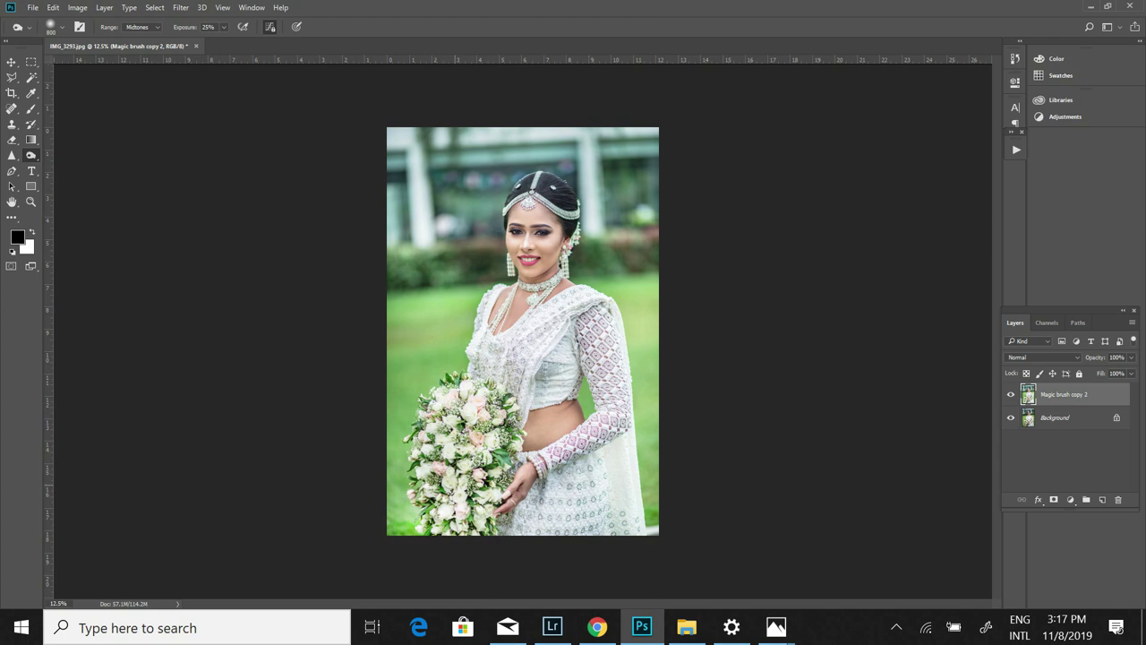
left_click_drag(446, 459, 446, 477)
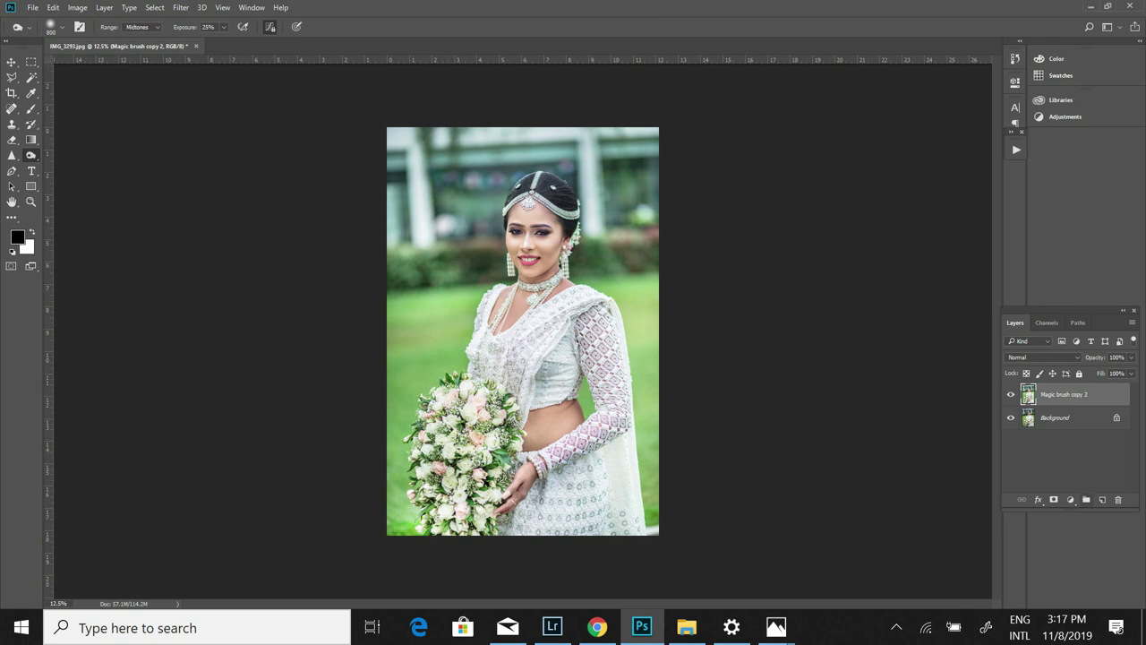
- Create Magic brush copy 3 and apply Unsharp Mask with Amount 45% and Radius 1.8 px
key("ctrl+j")
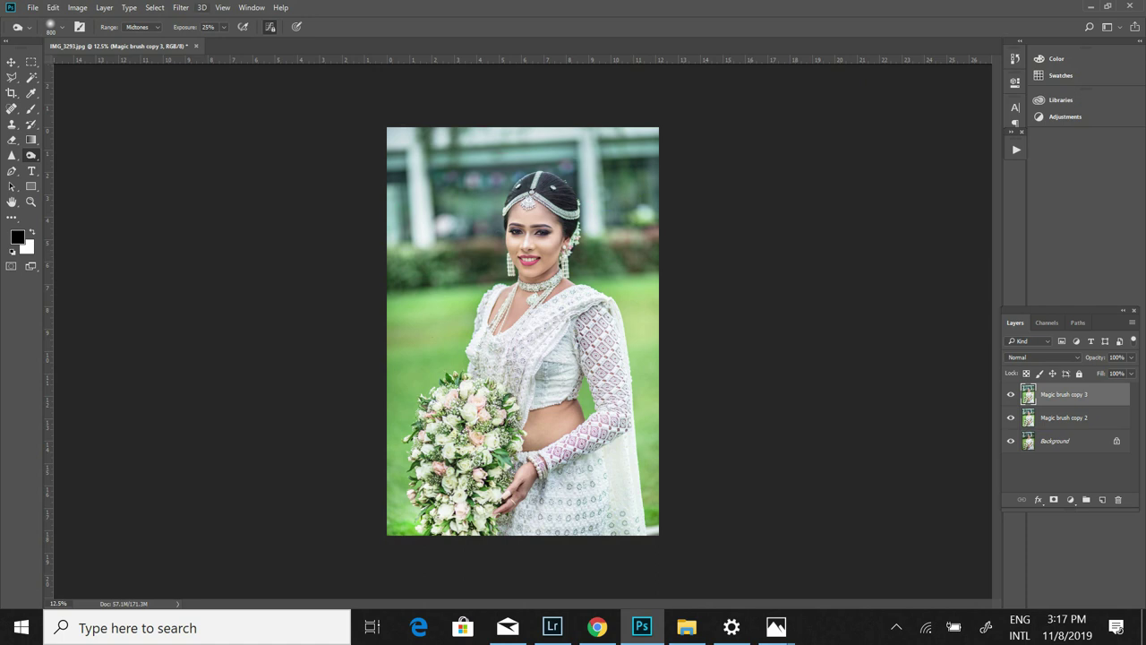
left_click(180, 7)
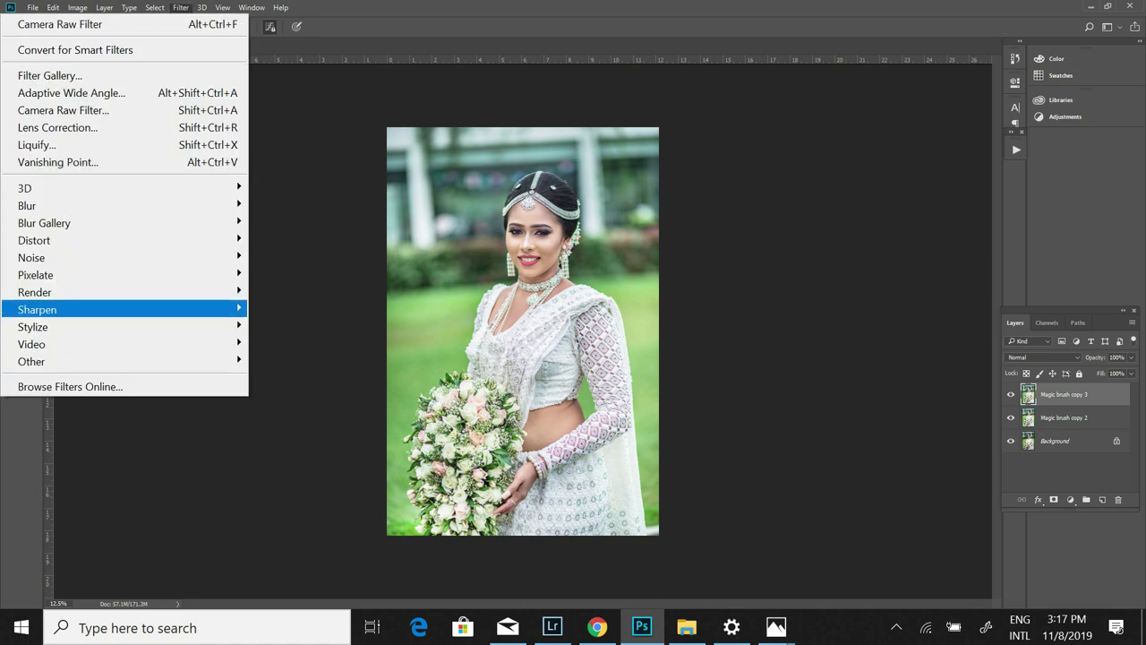
left_click(296, 395)
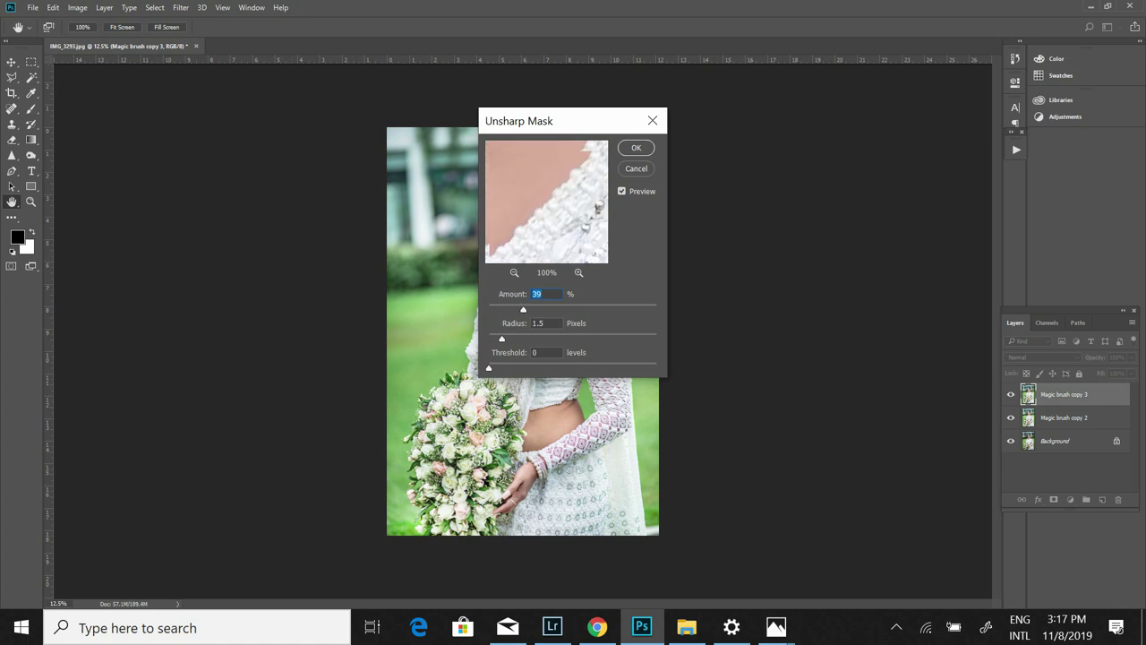
key("Up")
key("Up")
key("Up")
key("Down")
key("Down")
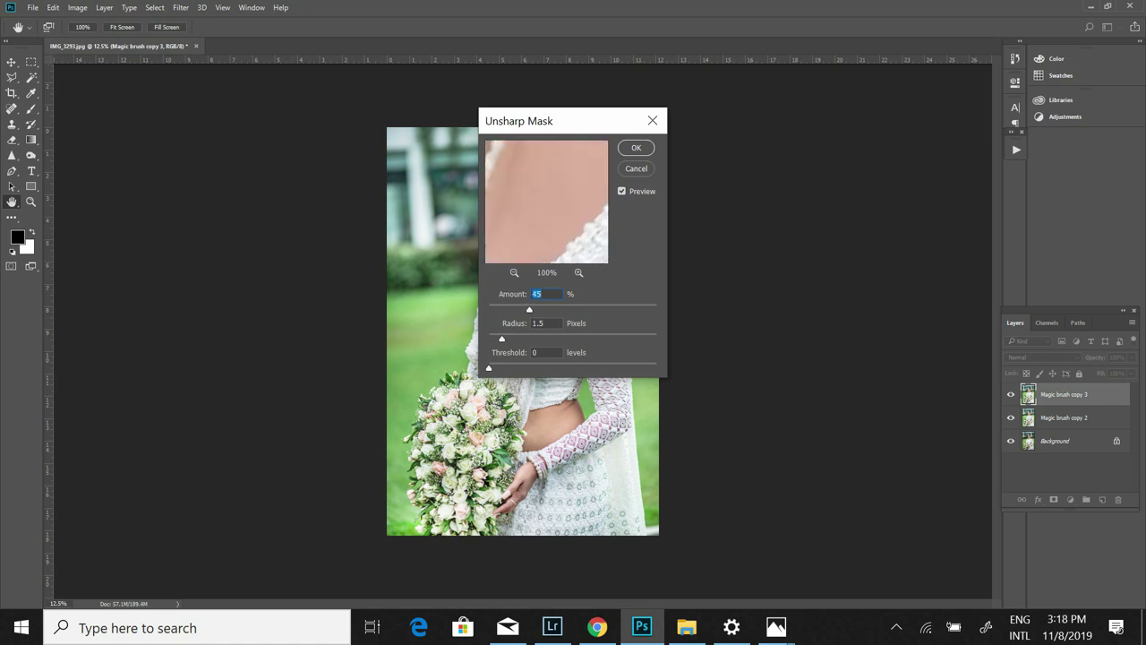
key("Tab")
key("Up")
key("Up")
key("Up")
key("Return")
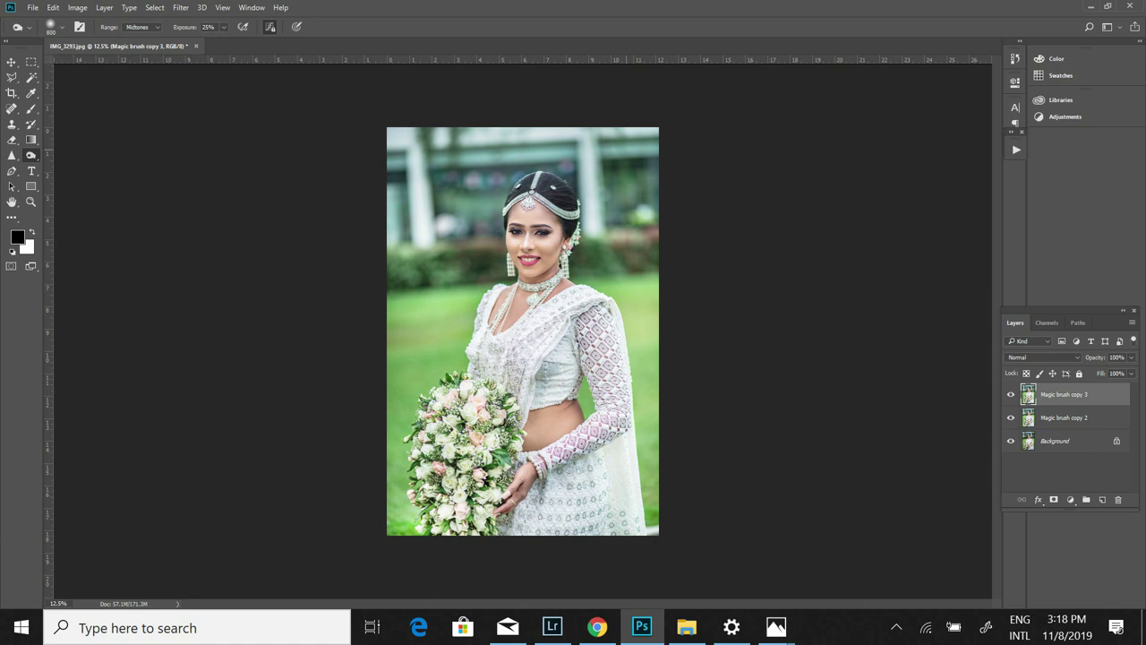
- Hide all layers, then restore the retouched, sharpened and Background layers
left_click_drag(1011, 394, 1011, 441)
mouse_move(1011, 394)
left_mouse_down()
mouse_move(1011, 418)
mouse_move(1011, 394)
left_mouse_up()
left_click(1011, 394)
left_click(1011, 440)
- Toggle the sharpened layer off and on twice to compare before and after
key("ctrl+comma")
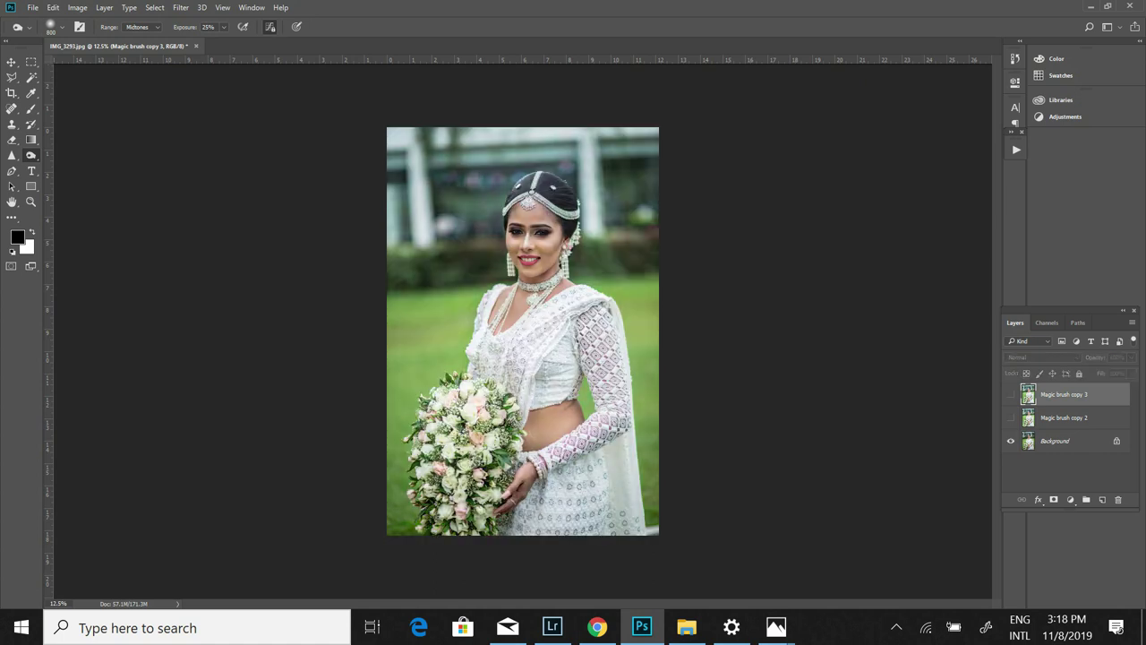
key("ctrl+comma")
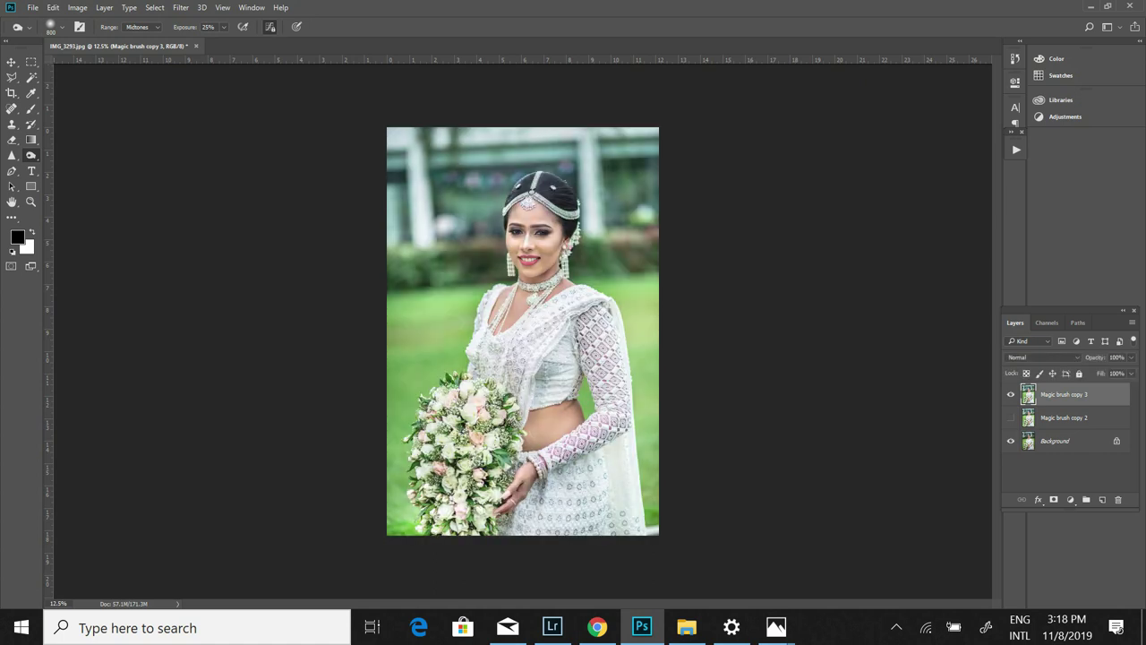
key("ctrl+comma")
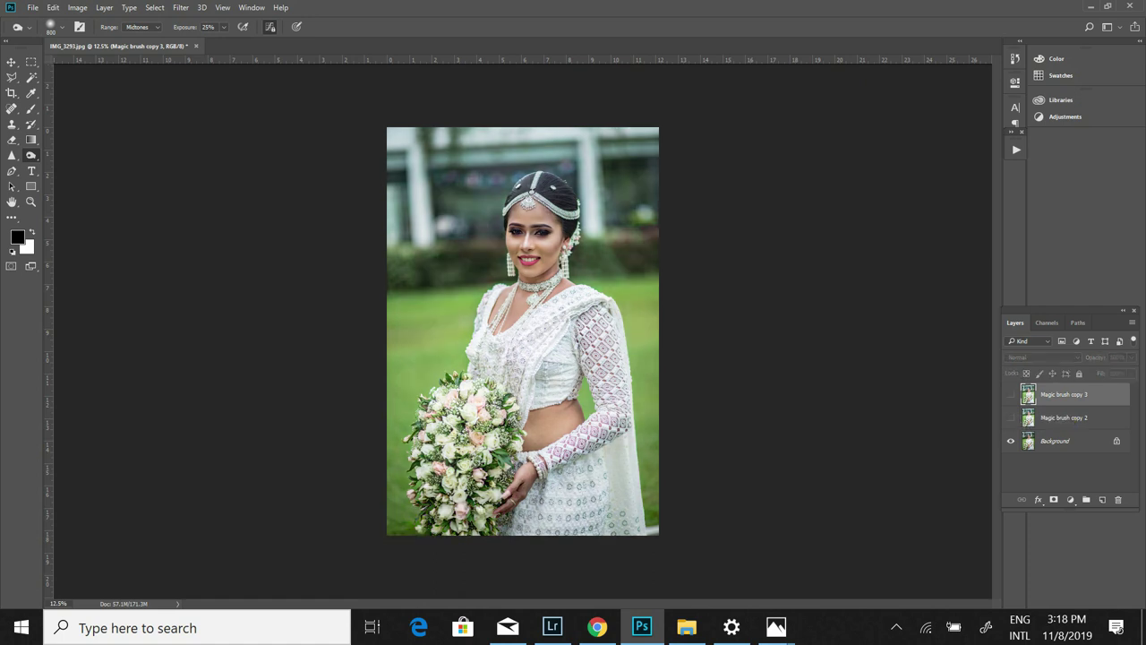
key("ctrl+comma")
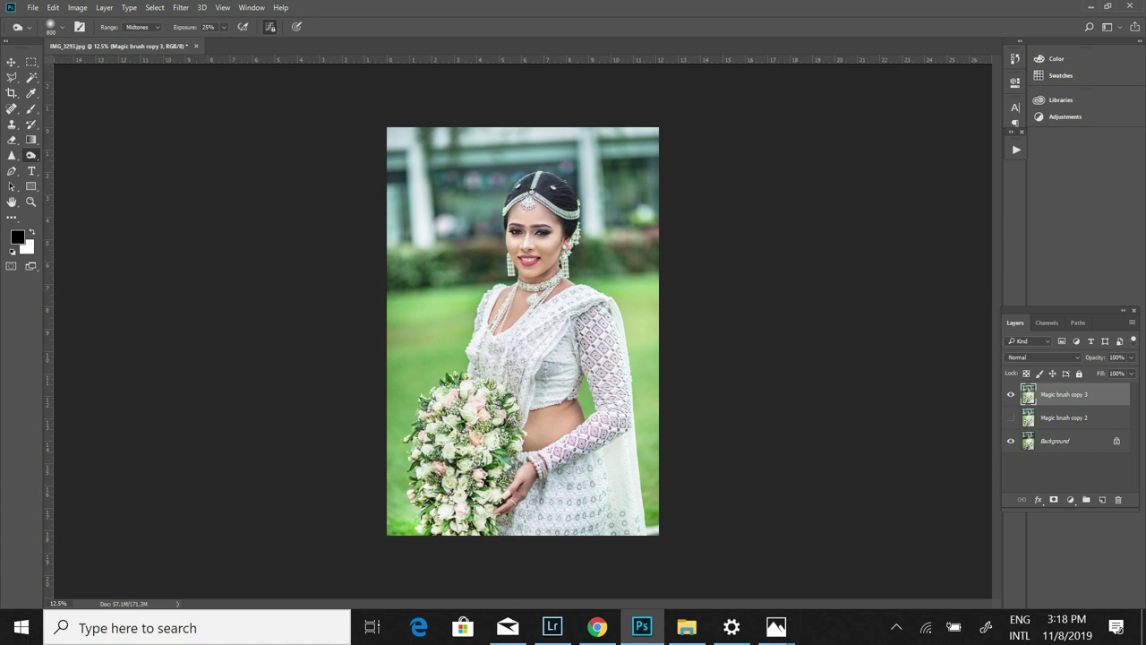